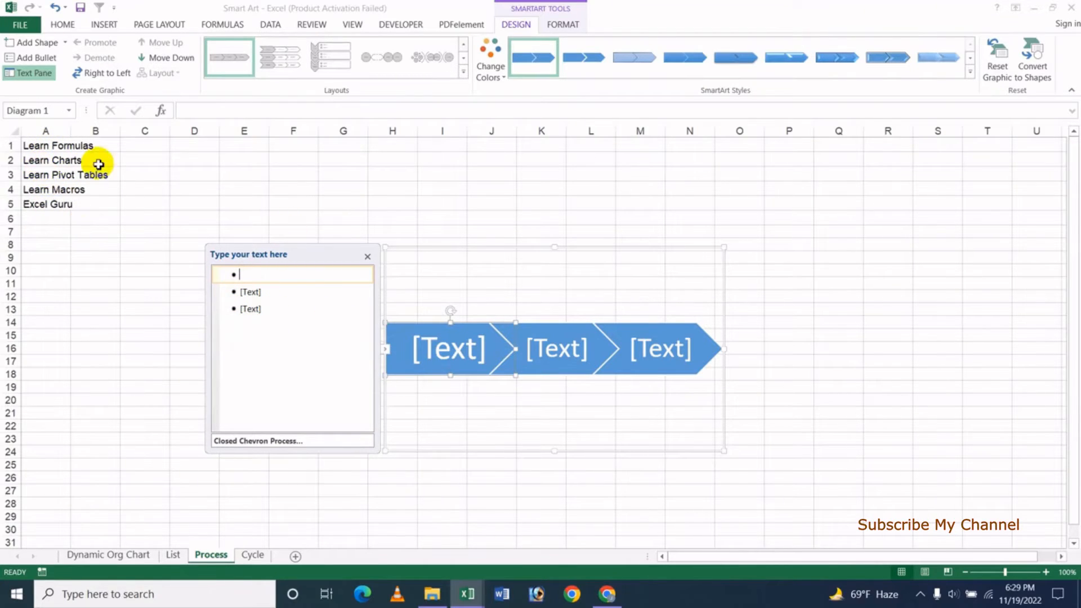
Label the three chevrons of the process diagram Learn Formulas, Learn Charts and Learn Pivot Tables.
{"action": "type", "text": "Le"}
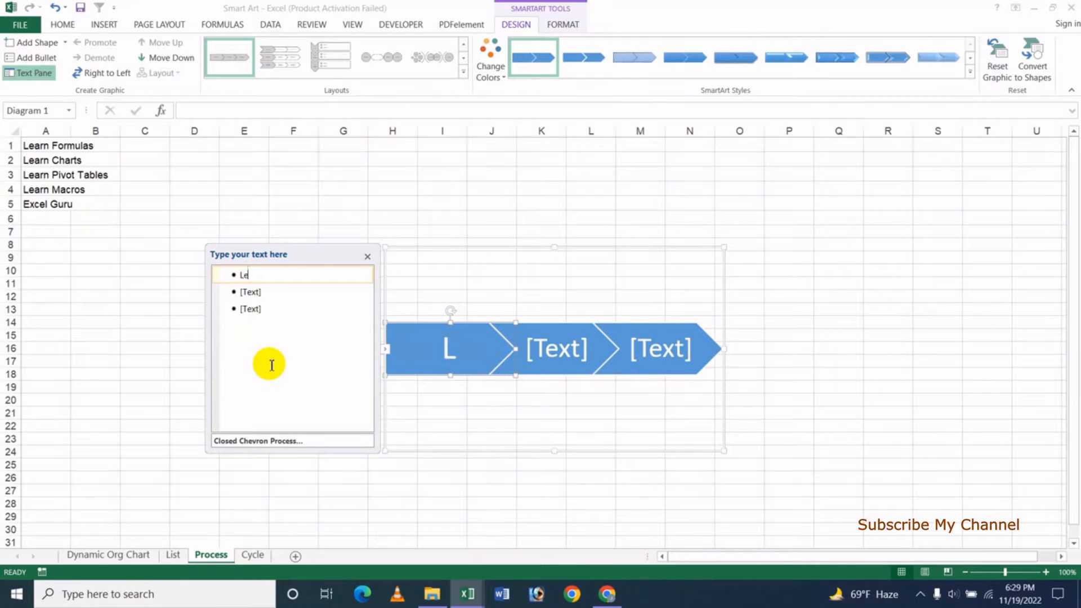
{"action": "type", "text": "arn Formulas"}
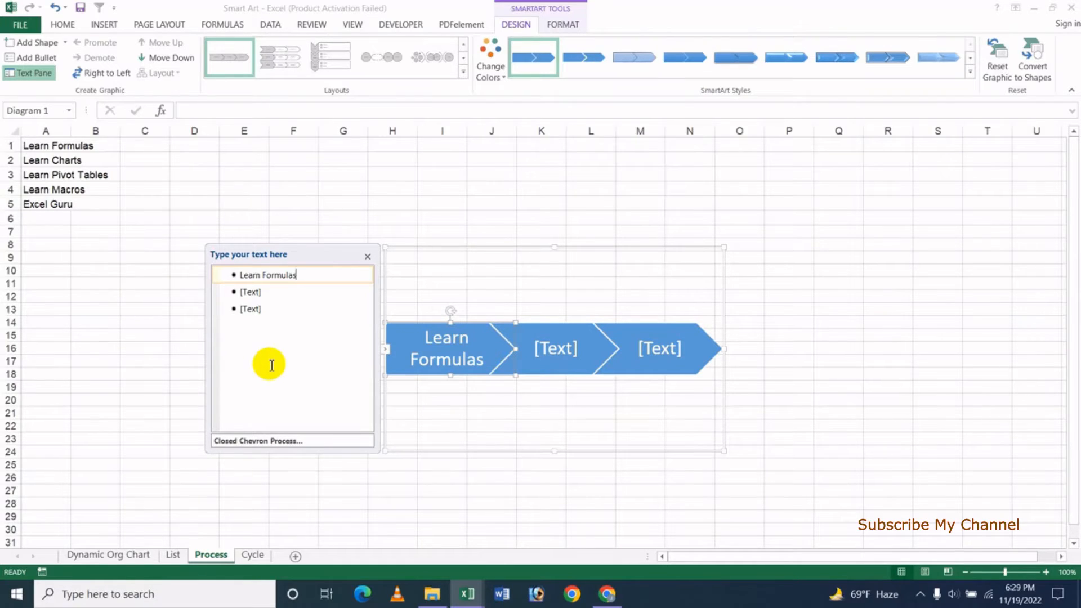
{"action": "key", "text": "Down"}
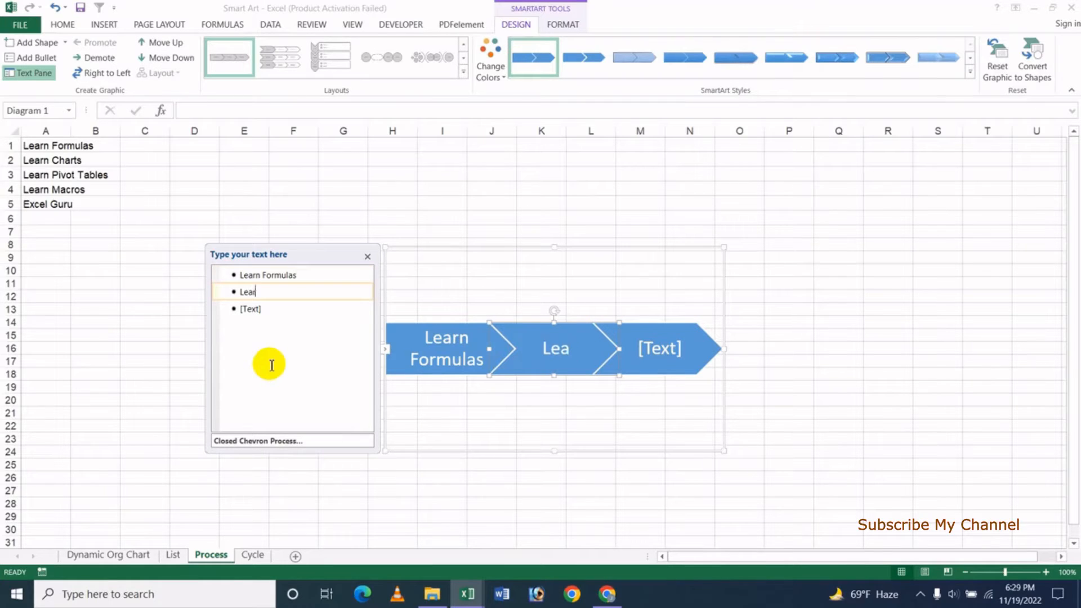
{"action": "type", "text": "Learn Charts"}
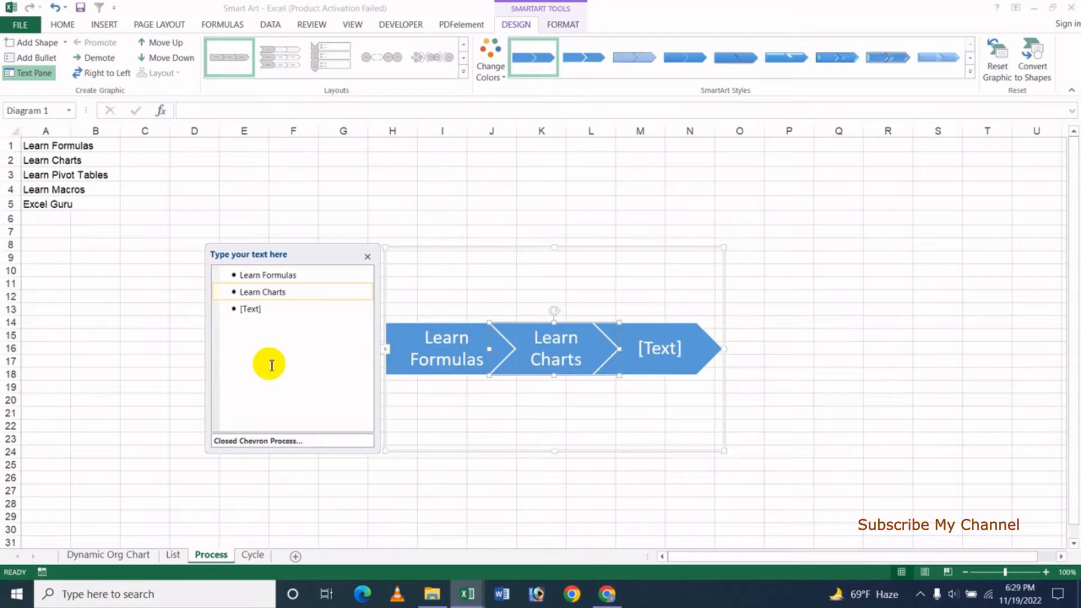
{"action": "key", "text": "Down"}
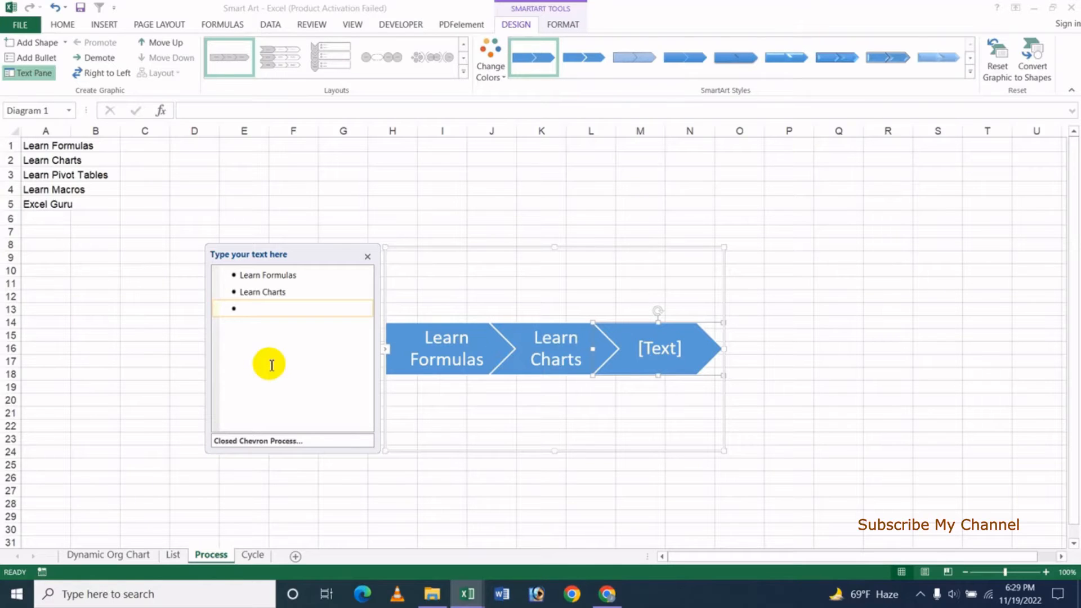
{"action": "type", "text": "Learn Pivot Tables"}
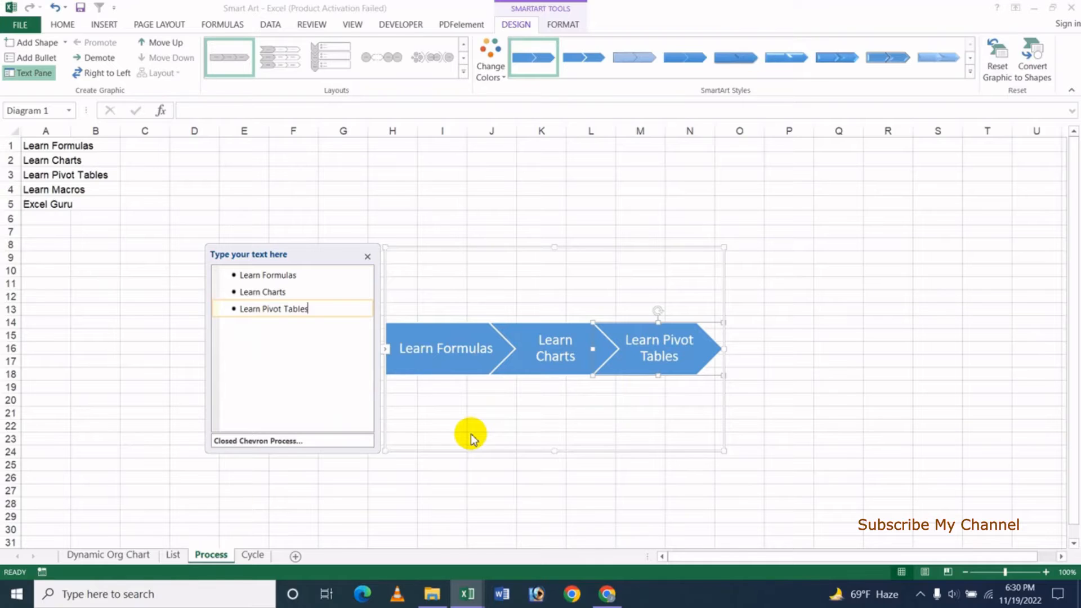
Add two more shapes at the end of the process diagram, labelled Learn Macros and Excel Guru.
{"action": "key", "text": "Return"}
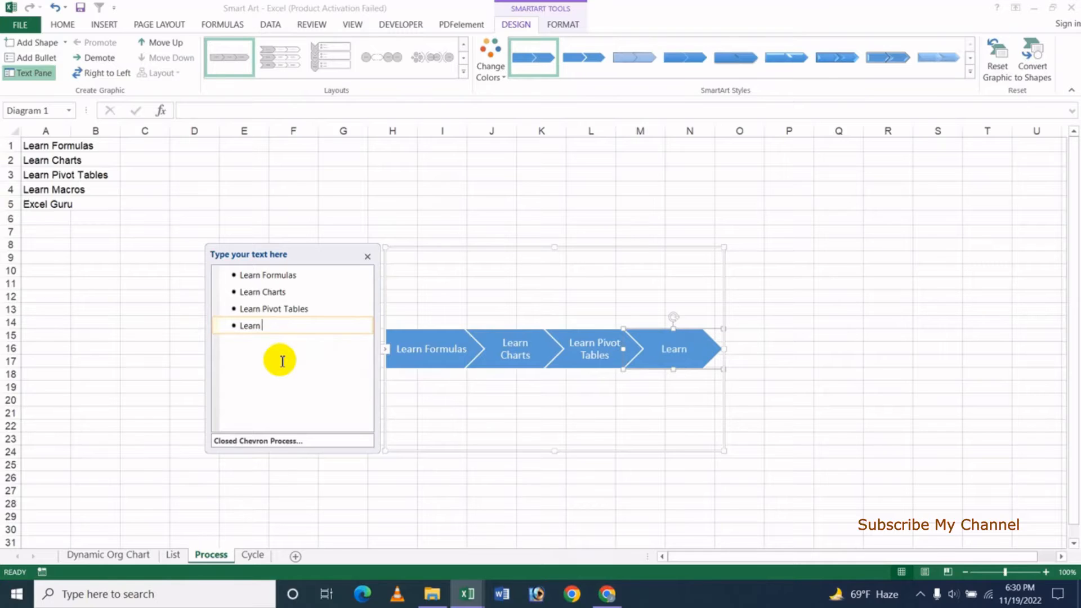
{"action": "type", "text": "ros"}
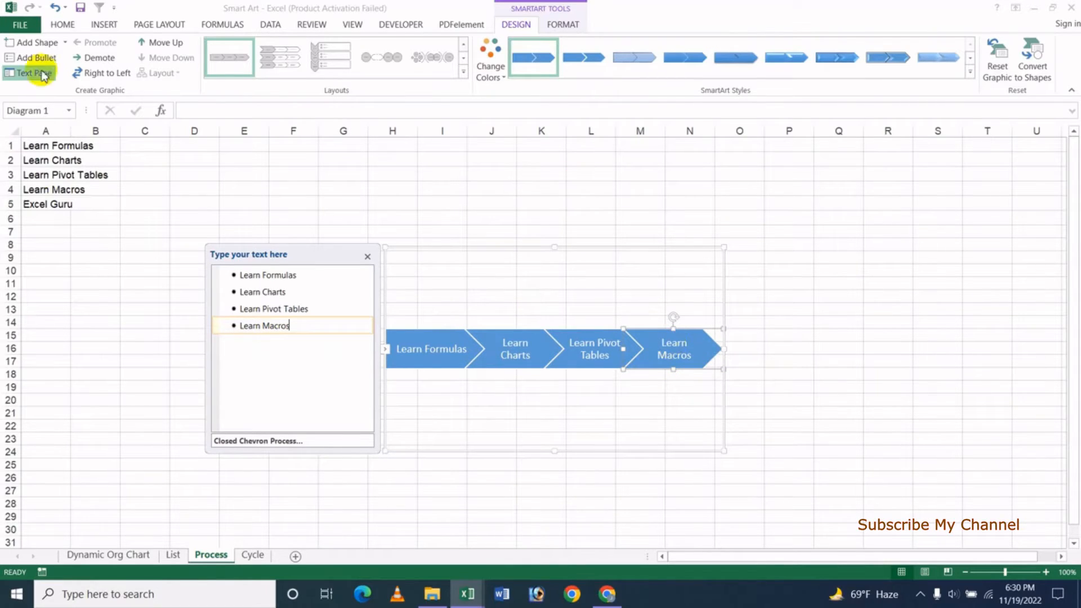
{"action": "left_click", "coordinate": [66, 43]}
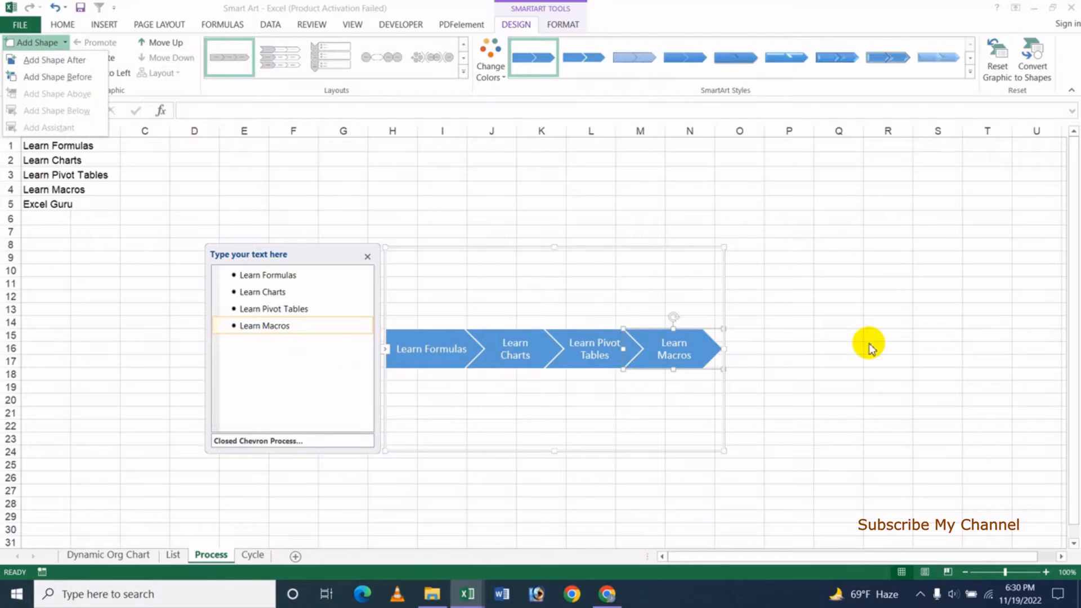
{"action": "left_click", "coordinate": [74, 60]}
{"action": "left_click", "coordinate": [678, 352]}
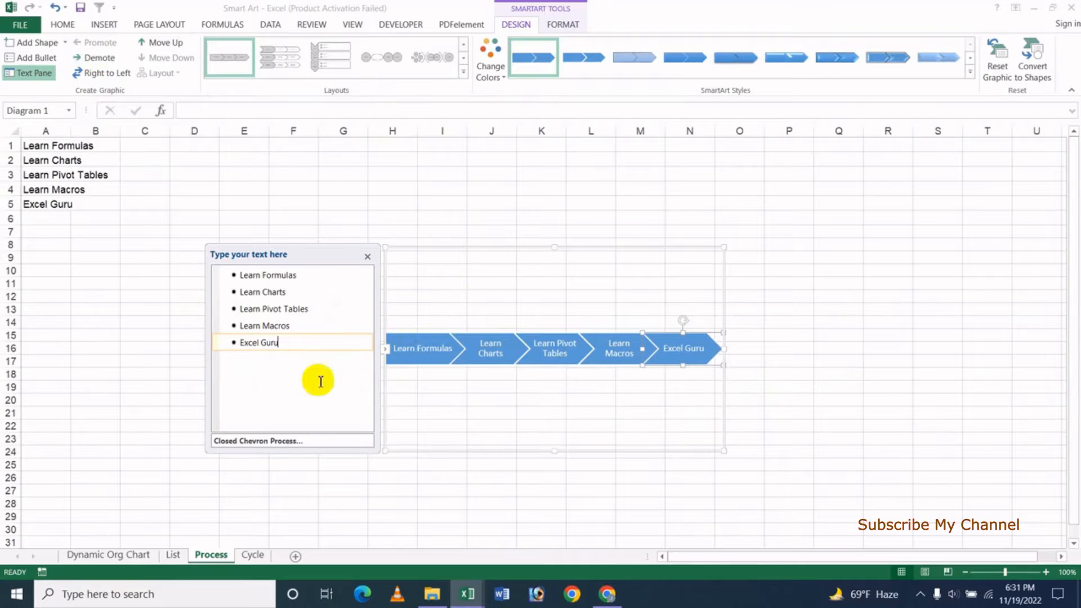
Demote the Learn Charts shape to a sub-bullet of Learn Formulas, and promote it back to its own shape.
{"action": "left_click", "coordinate": [484, 353]}
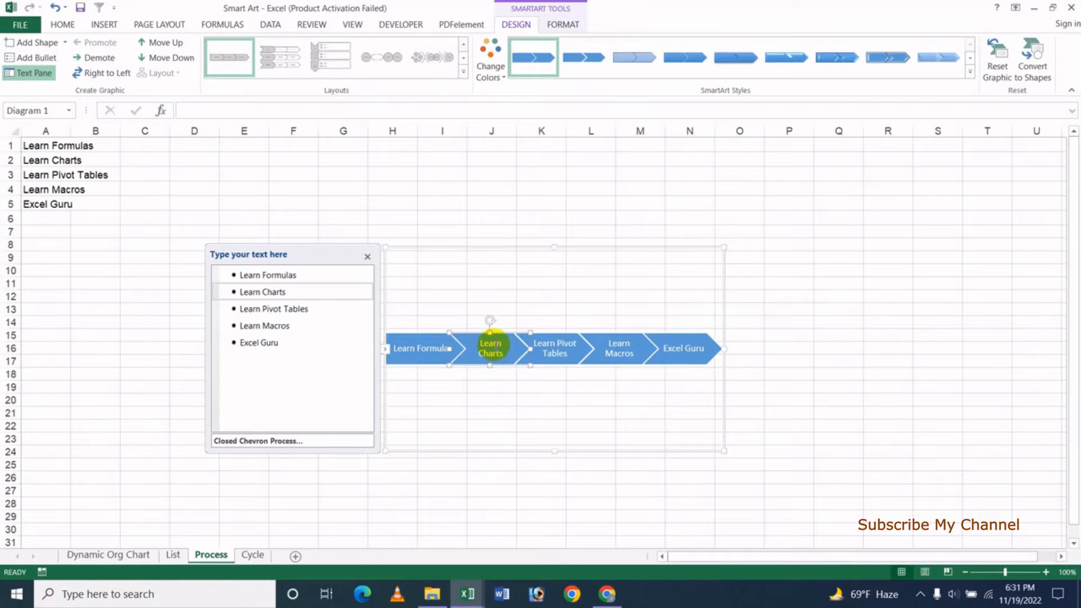
{"action": "left_click", "coordinate": [99, 58]}
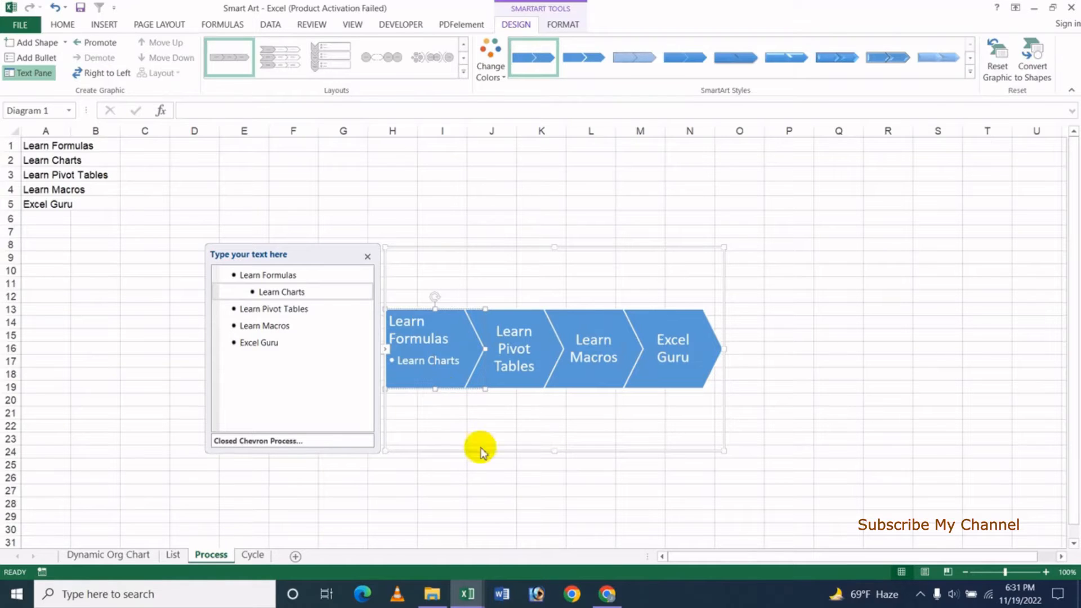
{"action": "left_click", "coordinate": [106, 45]}
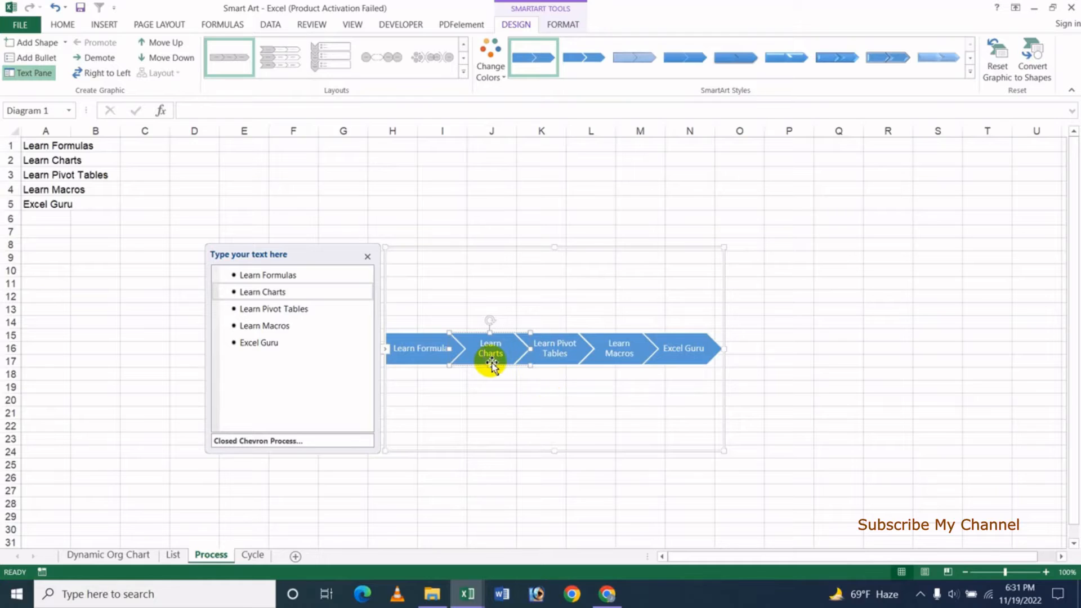
Reverse the diagram's direction to right-to-left, and switch it back to left-to-right.
{"action": "left_click", "coordinate": [433, 352]}
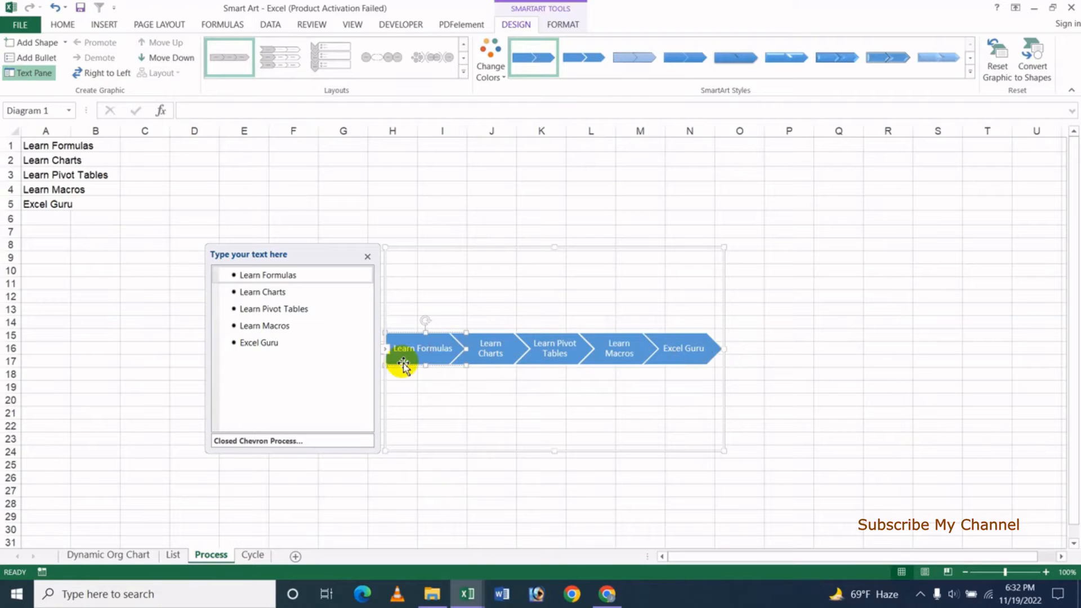
{"action": "left_click", "coordinate": [109, 73]}
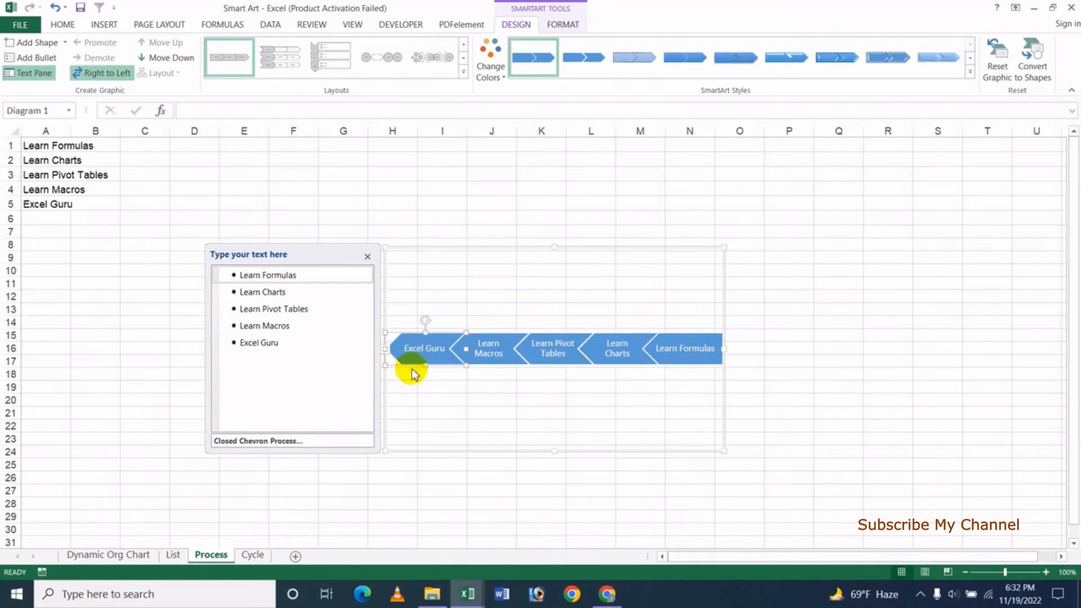
{"action": "left_click", "coordinate": [111, 73]}
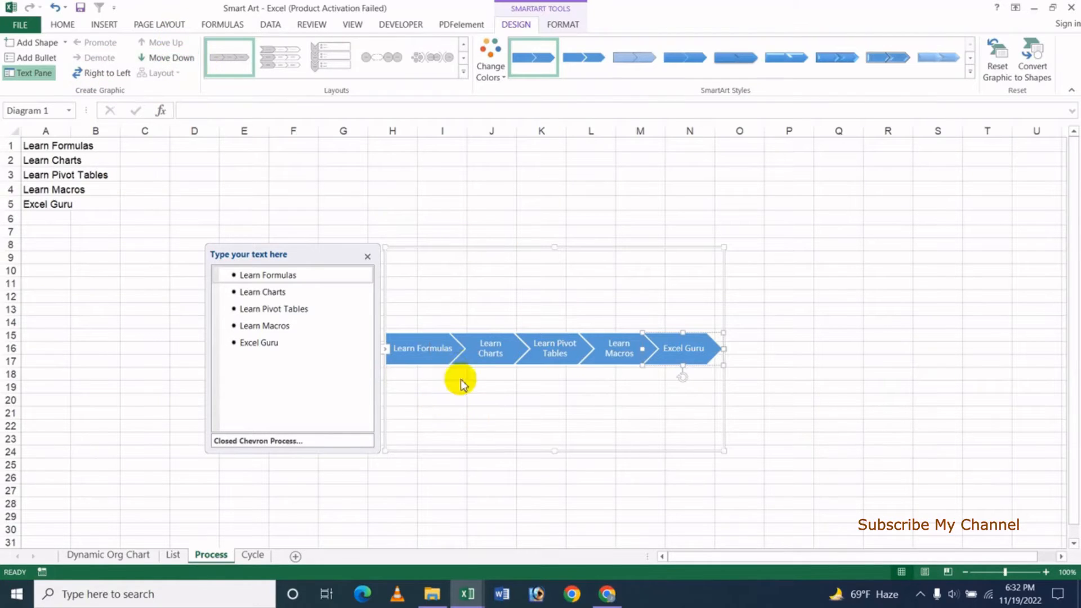
Move the Learn Formulas shape one place down in the sequence, and move it back up to first place.
{"action": "left_click", "coordinate": [443, 356]}
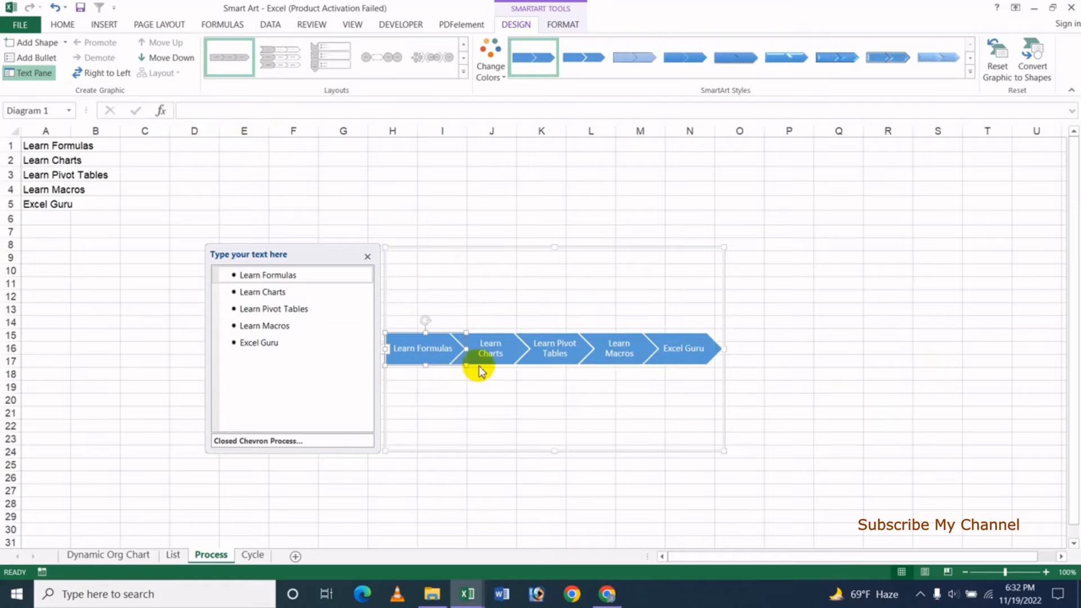
{"action": "left_click", "coordinate": [165, 57]}
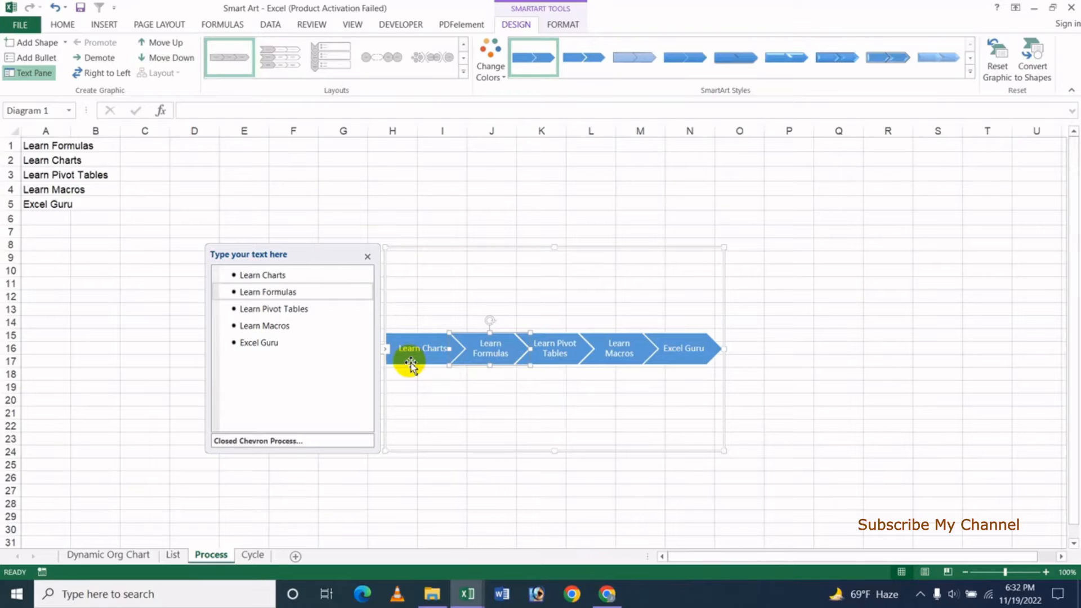
{"action": "left_click", "coordinate": [161, 42]}
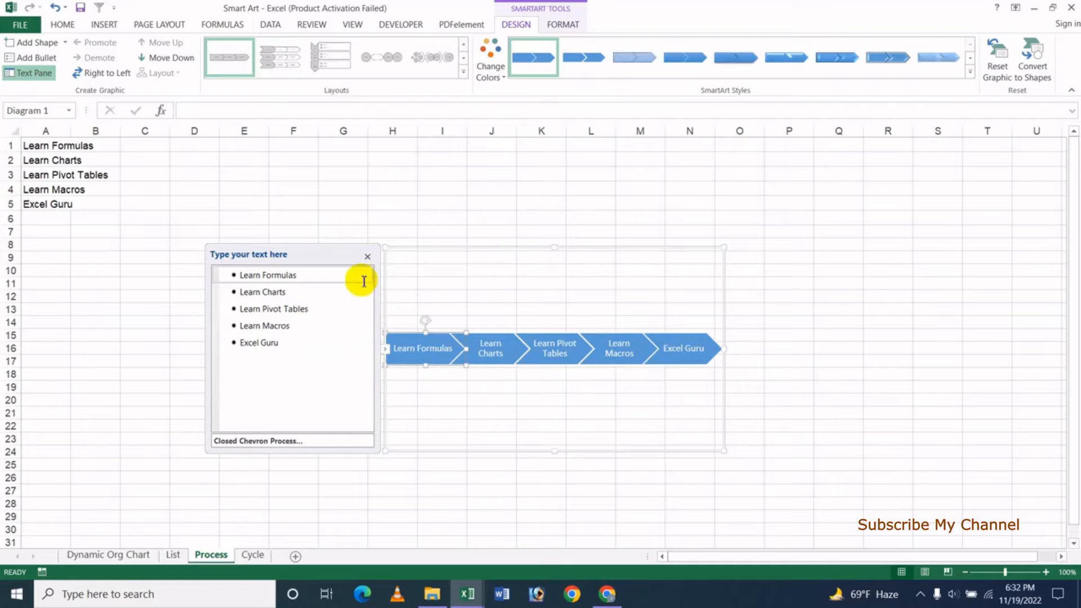
Hide the diagram's text-entry pane and show it again.
{"action": "left_click", "coordinate": [367, 258]}
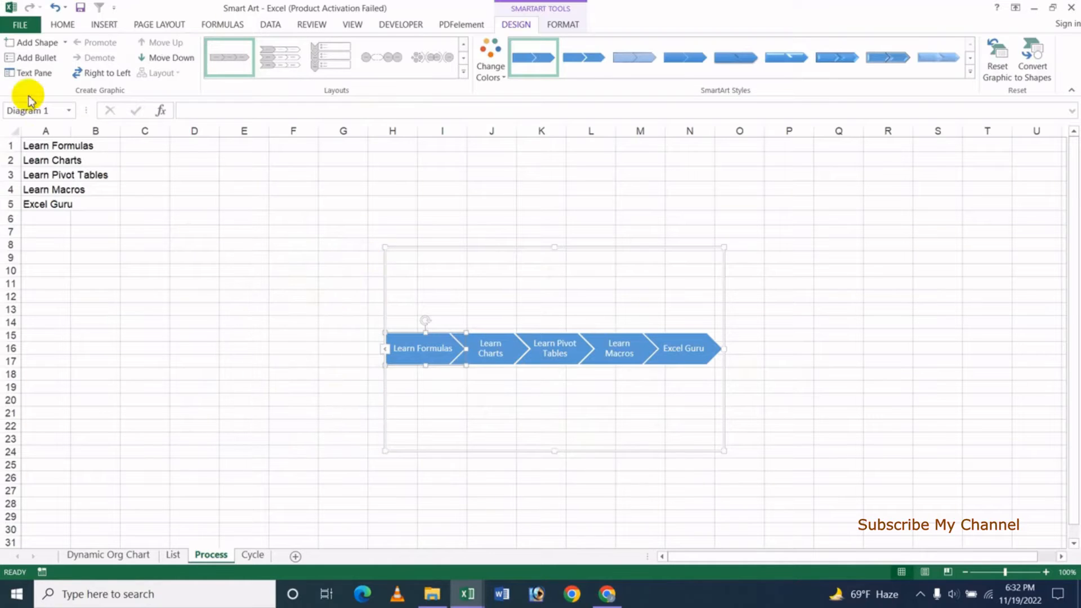
{"action": "left_click", "coordinate": [33, 72]}
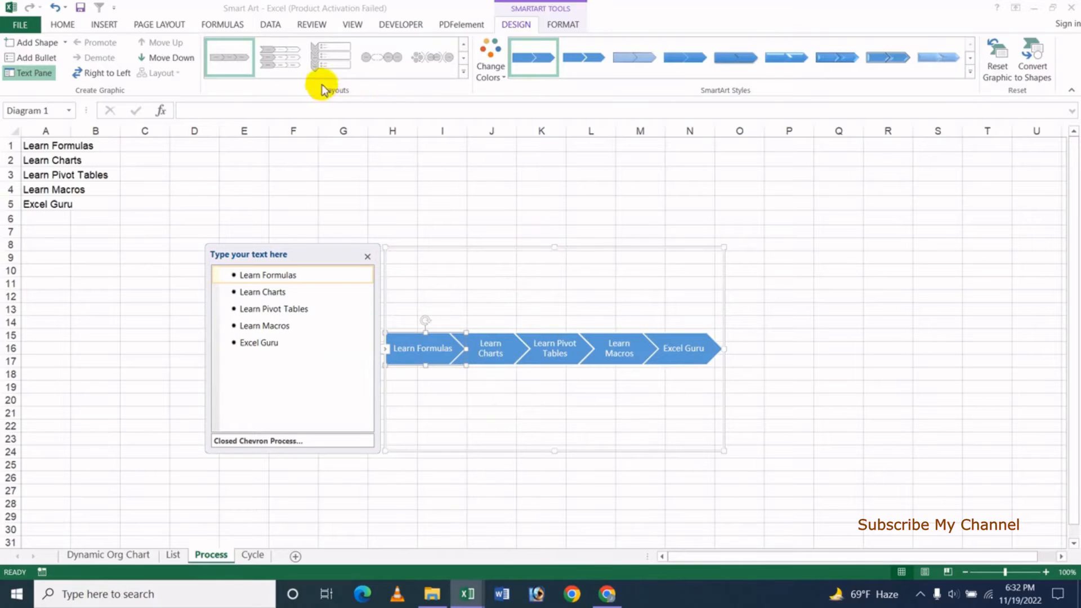
Try the Upward Arrow, Segmented Process and Gear layouts one after another on the diagram.
{"action": "left_click", "coordinate": [463, 74]}
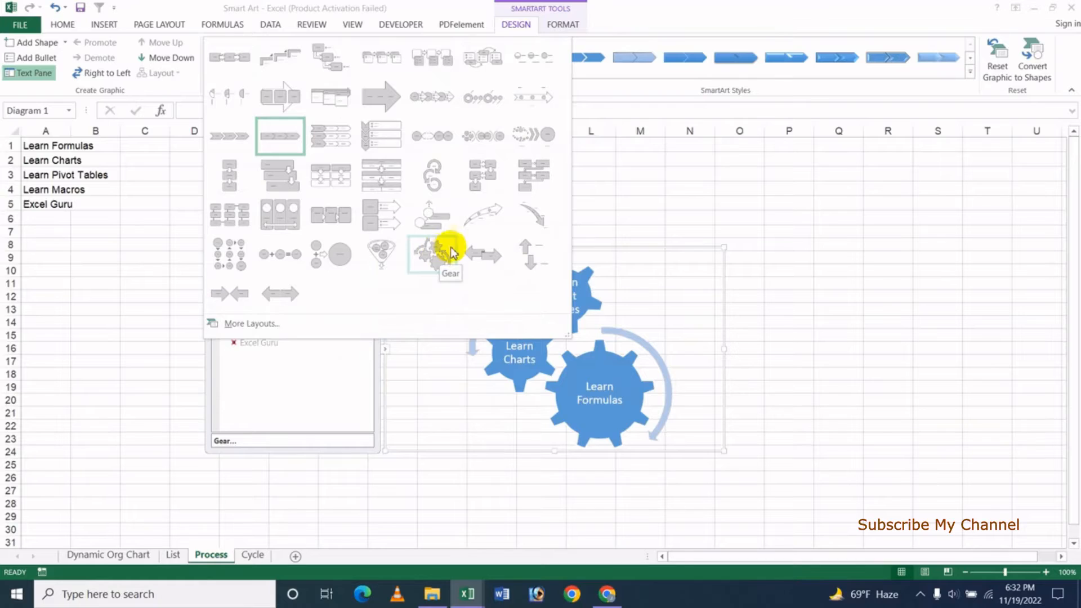
{"action": "left_click", "coordinate": [487, 221]}
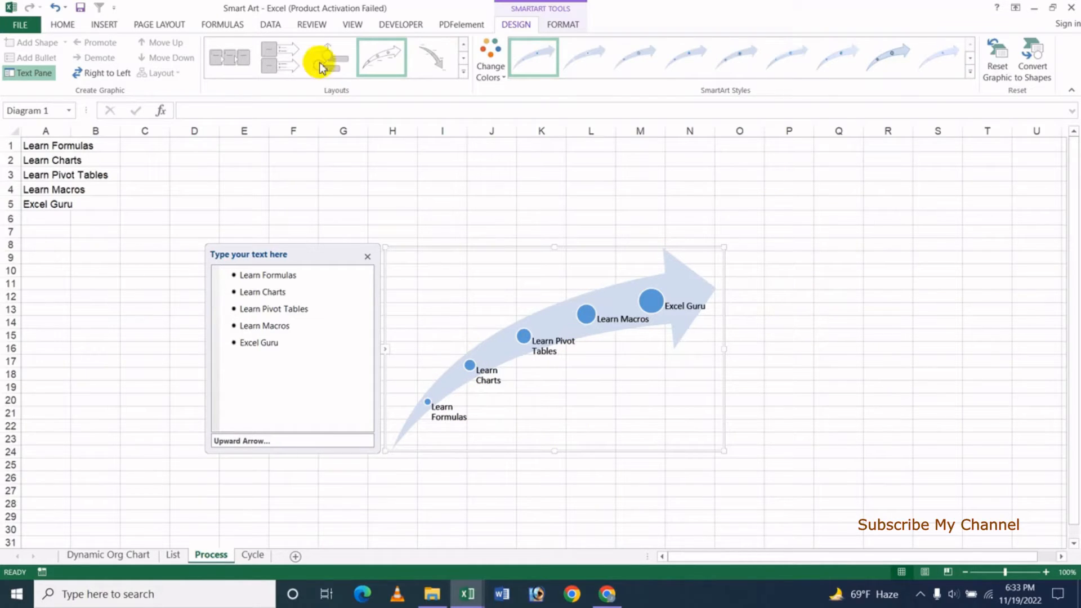
{"action": "left_click", "coordinate": [464, 73]}
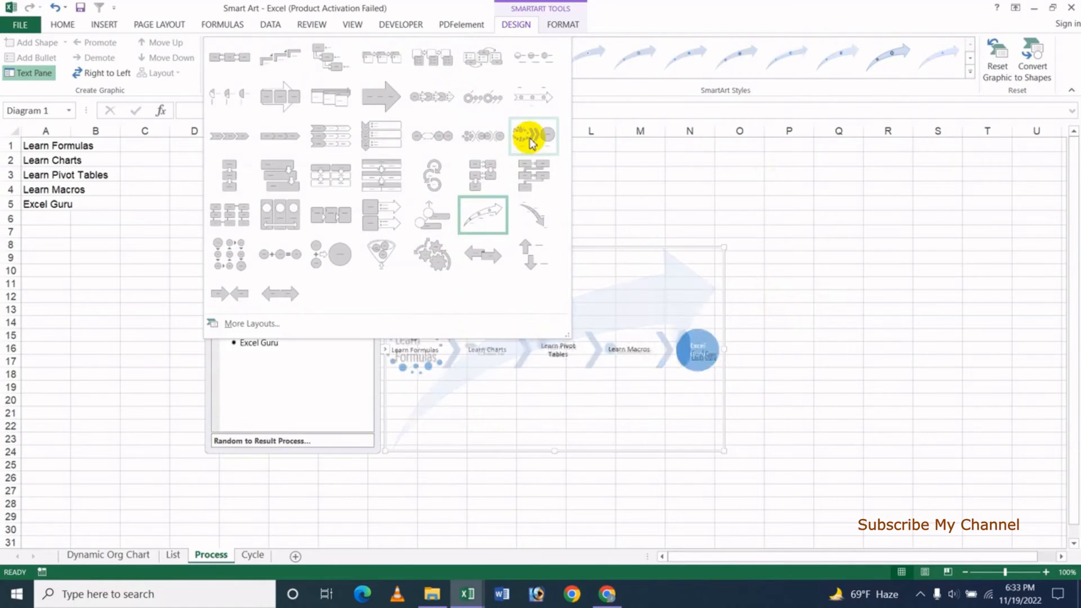
{"action": "left_click", "coordinate": [381, 189]}
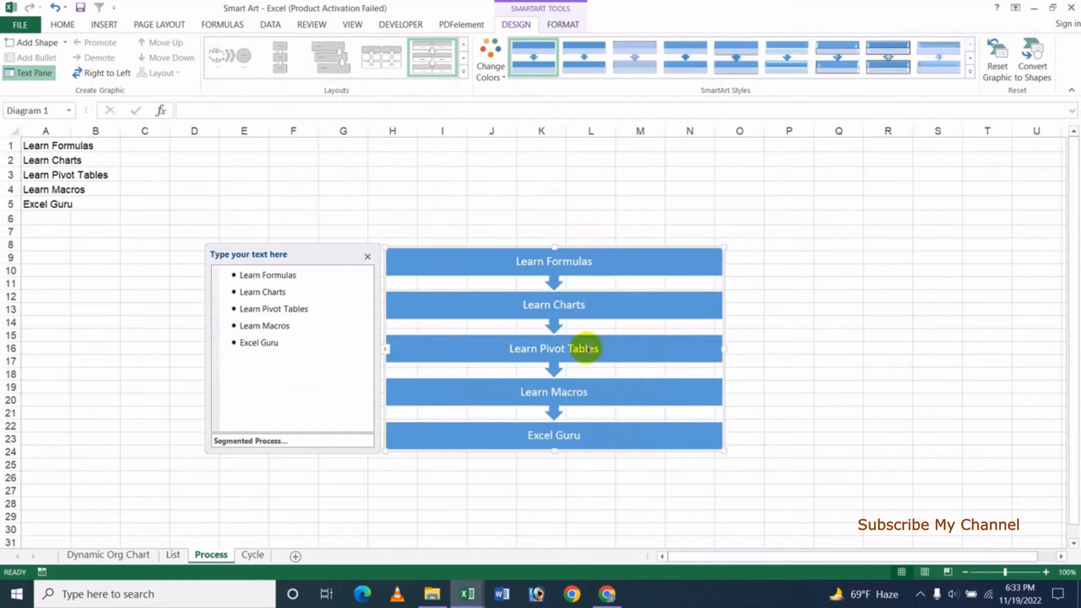
{"action": "left_click", "coordinate": [465, 72]}
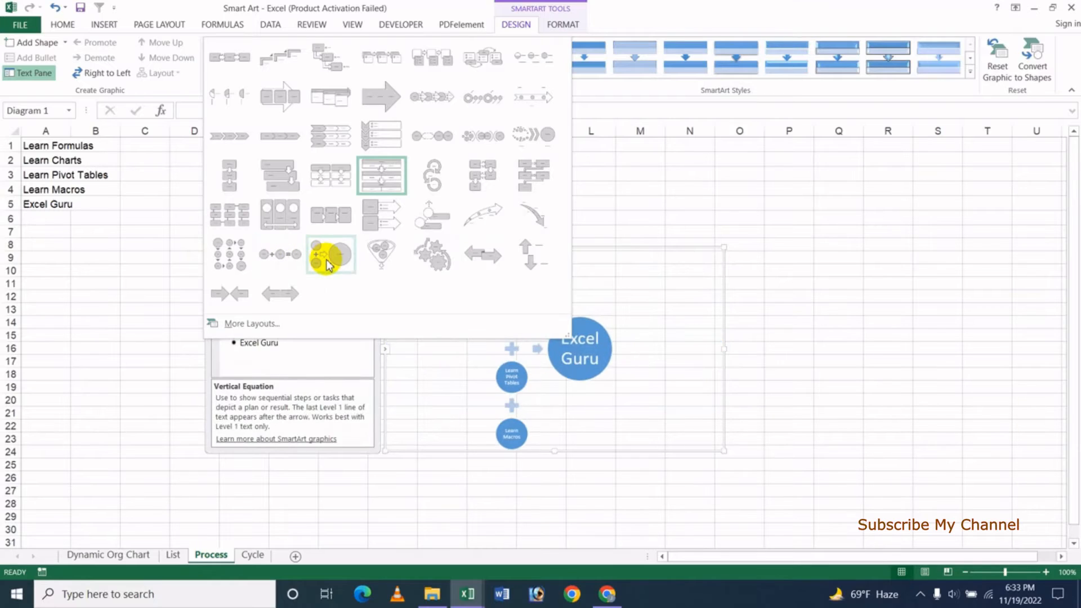
{"action": "left_click", "coordinate": [439, 259]}
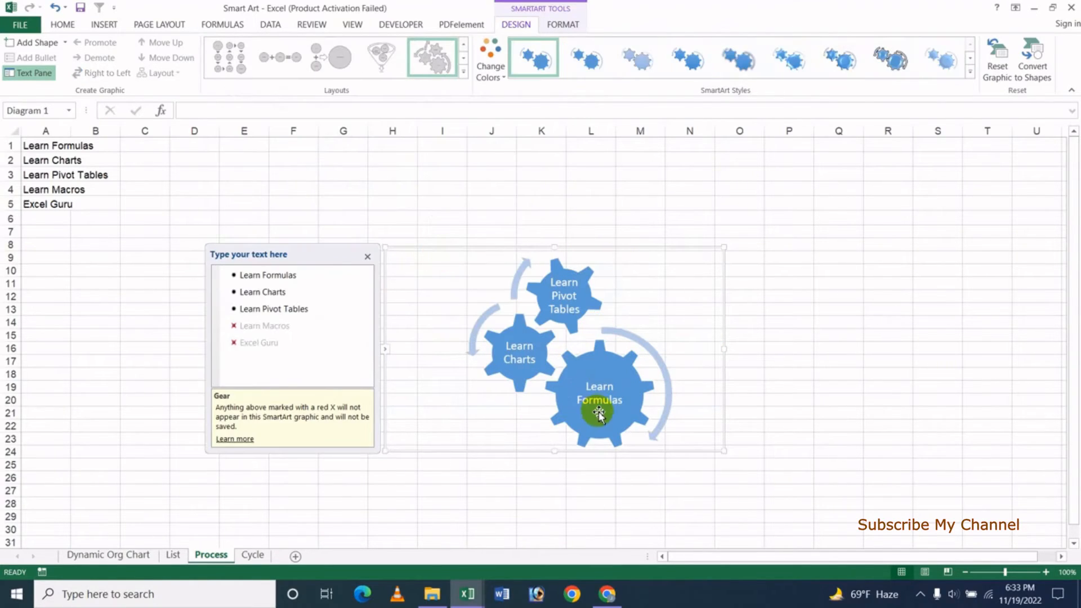
Switch the diagram to the Repeating Bending Process layout.
{"action": "left_click", "coordinate": [465, 71]}
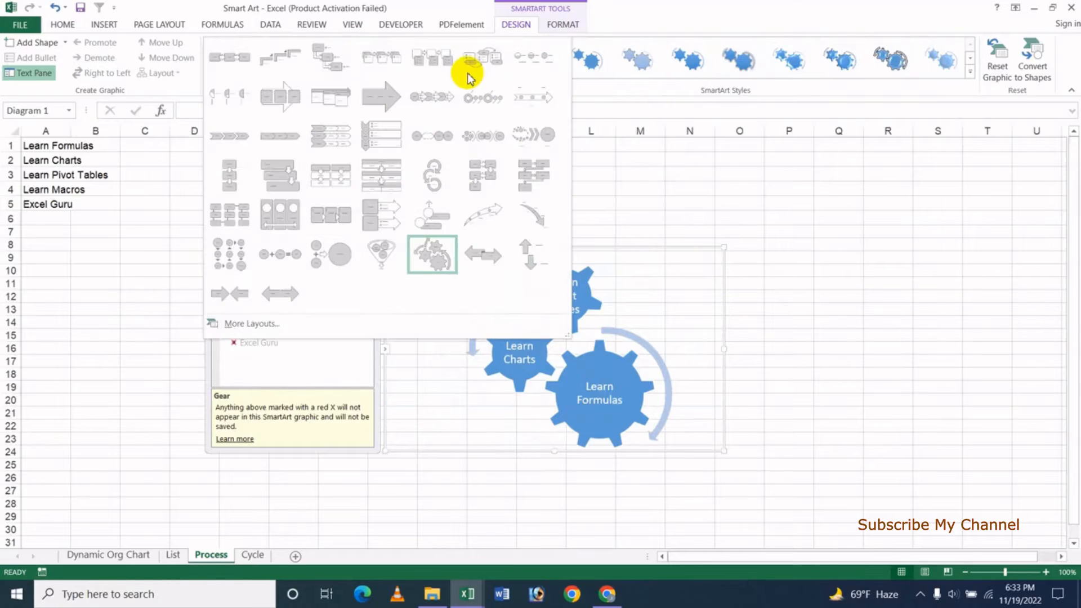
{"action": "left_click", "coordinate": [528, 186]}
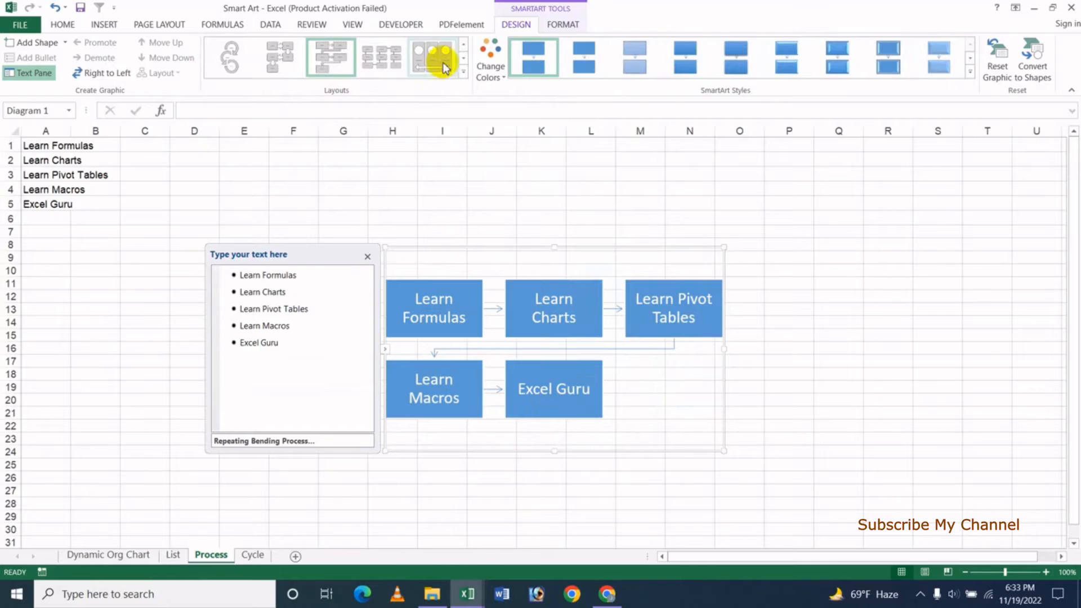
Recolor the diagram with the blue-to-green Colorful scheme and apply the fifth 3-D SmartArt style, with tilted solid blocks.
{"action": "left_click", "coordinate": [505, 79]}
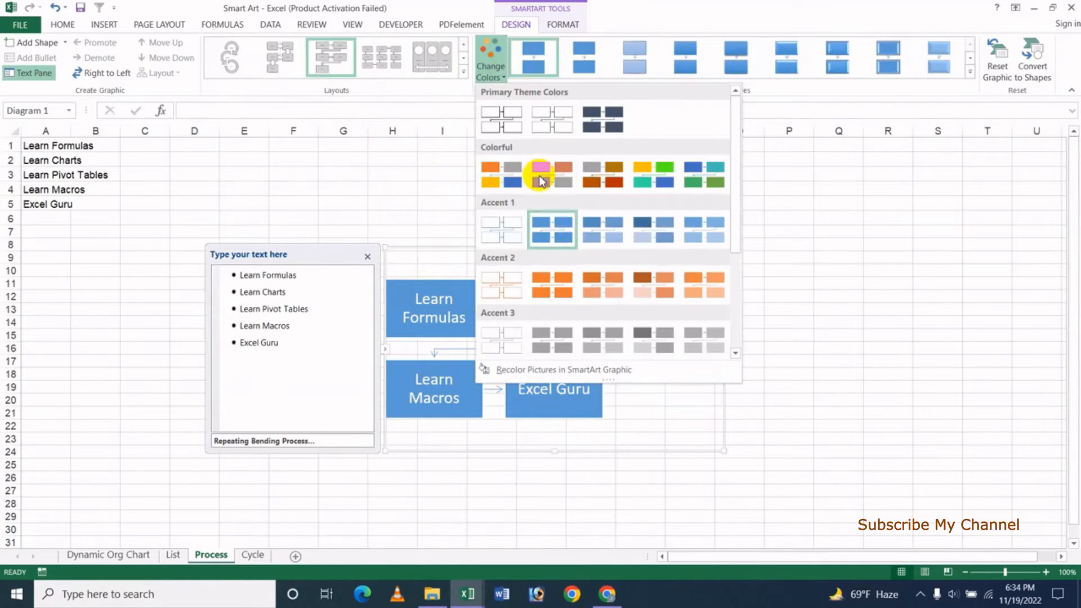
{"action": "left_click", "coordinate": [685, 234]}
{"action": "left_click", "coordinate": [504, 78]}
{"action": "left_click", "coordinate": [701, 181]}
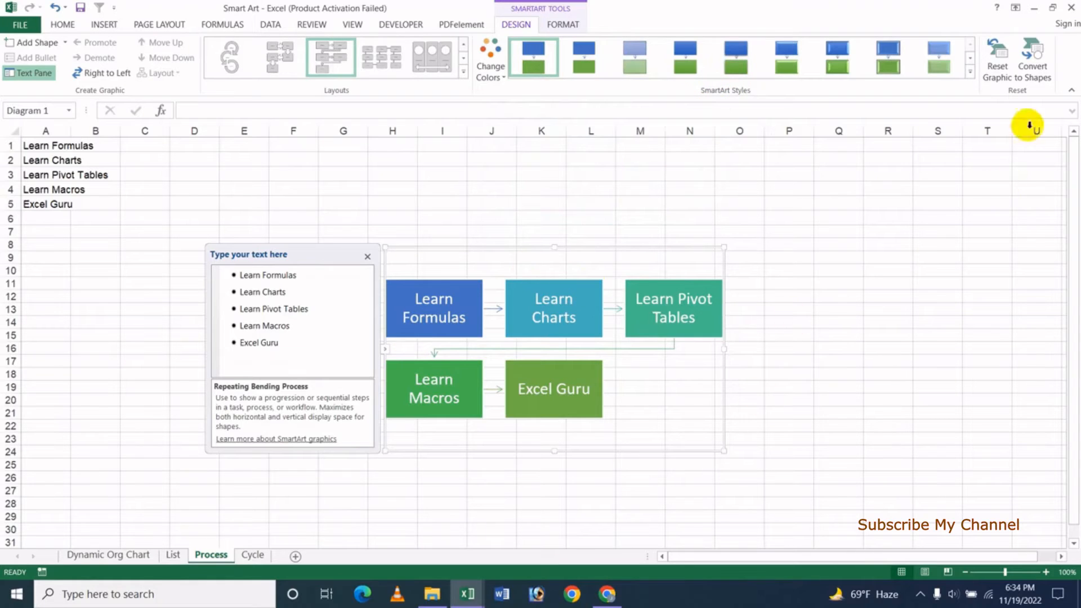
{"action": "left_click", "coordinate": [971, 72]}
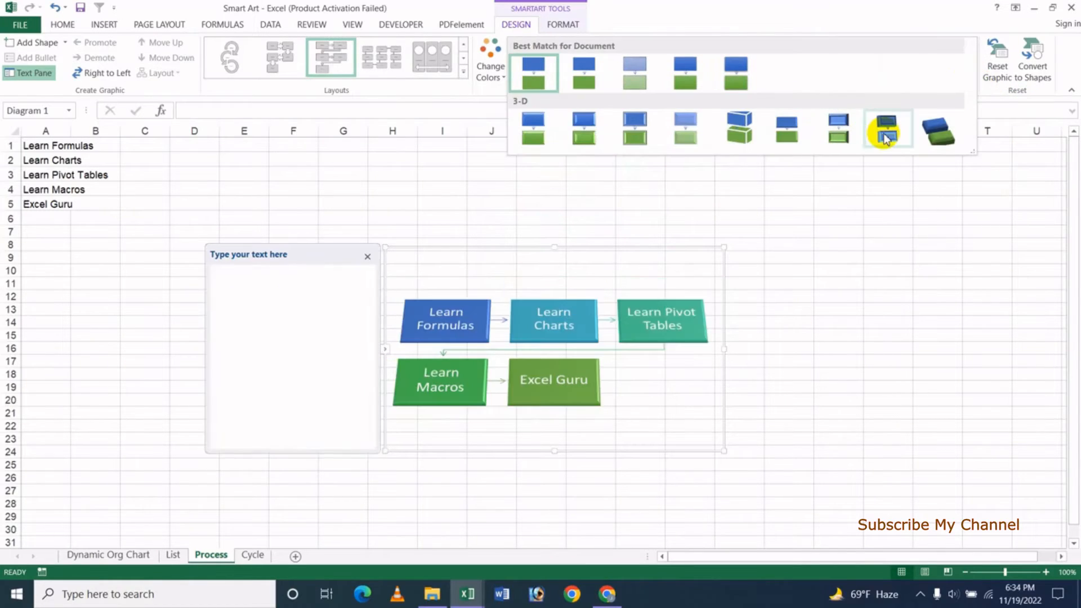
{"action": "left_click", "coordinate": [753, 134]}
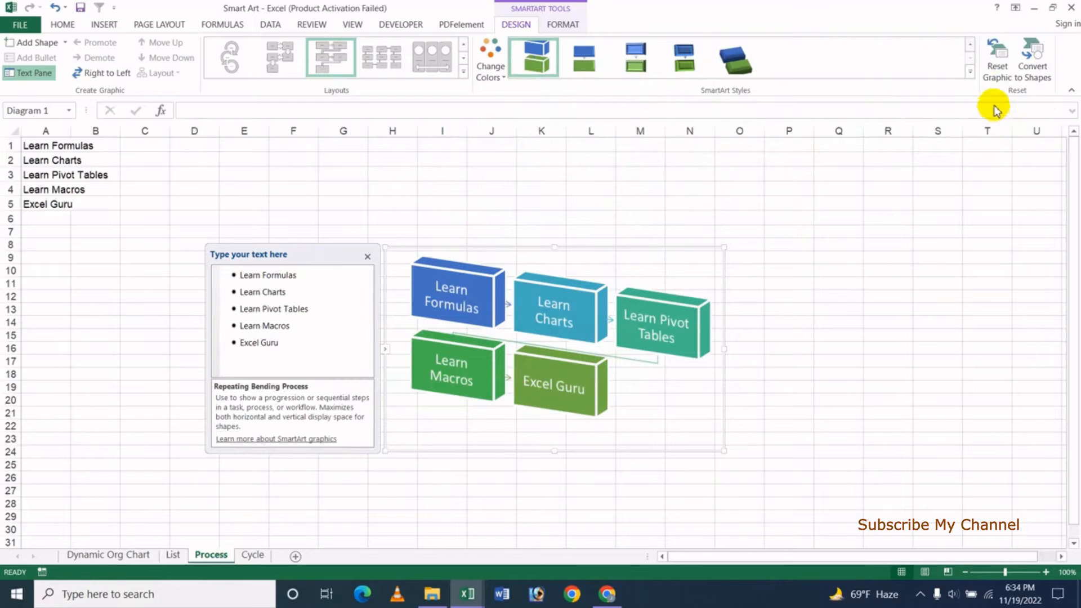
Reset the diagram's formatting to its defaults, and undo the reset.
{"action": "left_click", "coordinate": [998, 57]}
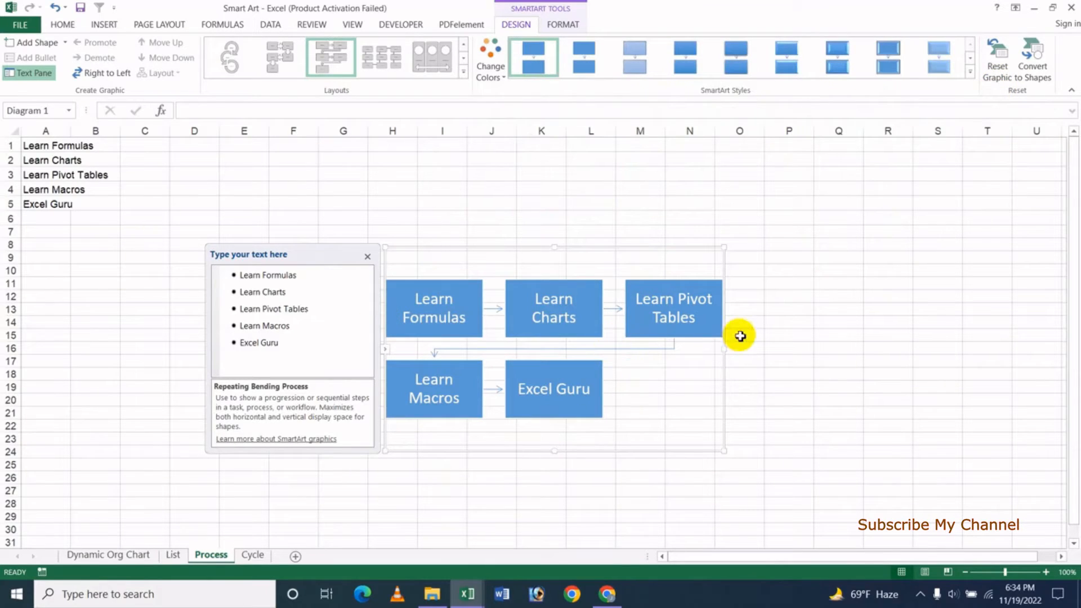
{"action": "key", "text": "ctrl+z"}
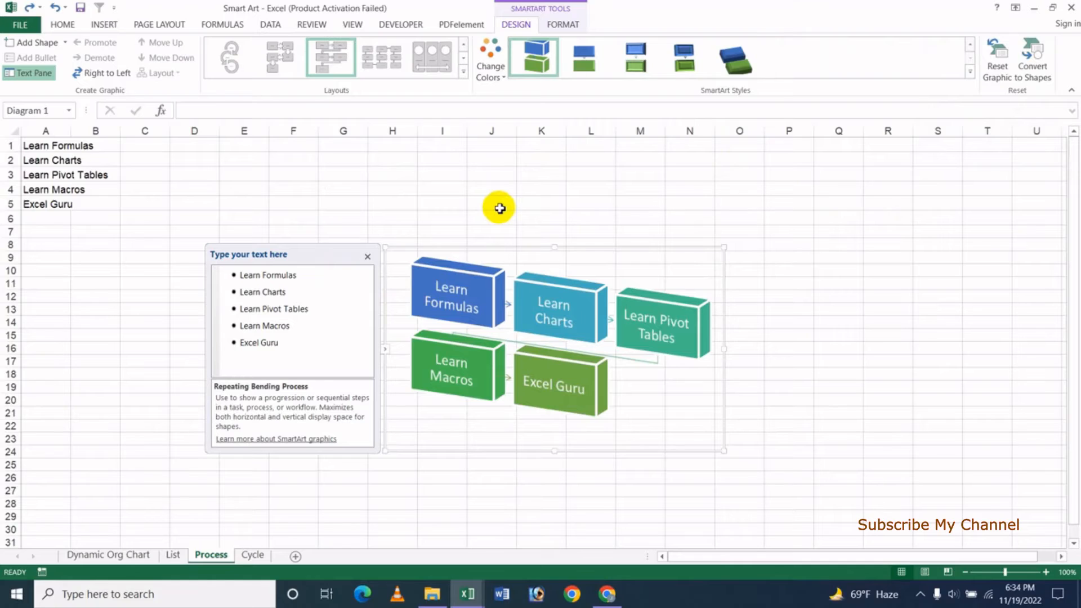
Try converting the SmartArt diagram to shapes and shrinking the group from its upper-left corner, and undo both changes.
{"action": "left_click", "coordinate": [1033, 59]}
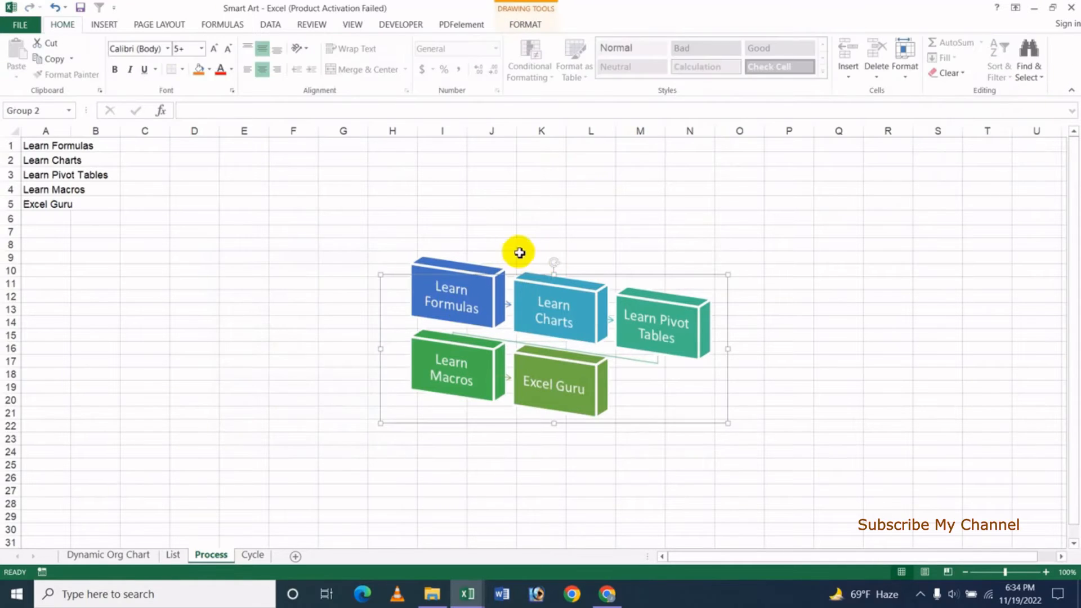
{"action": "left_click_drag", "start_coordinate": [578, 272], "coordinate": [578, 216]}
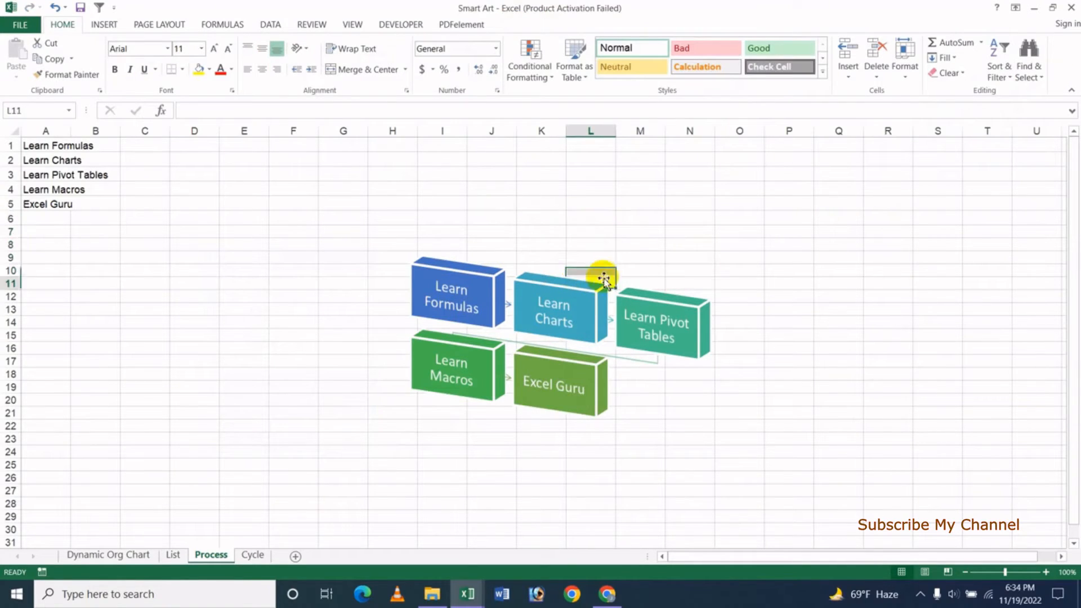
{"action": "left_click", "coordinate": [622, 287]}
{"action": "left_click", "coordinate": [602, 280]}
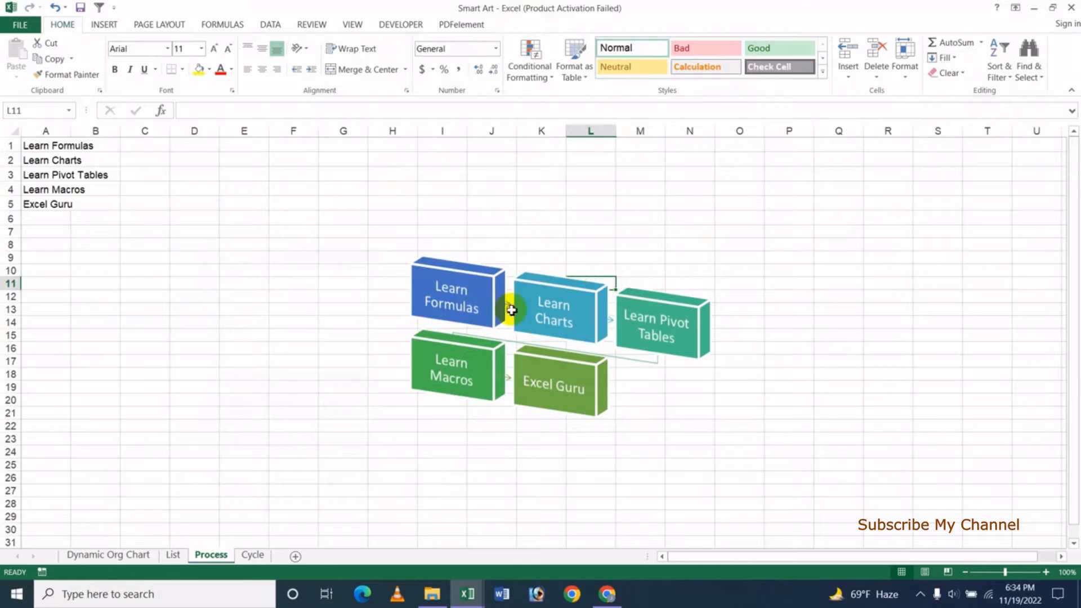
{"action": "left_click", "coordinate": [421, 389]}
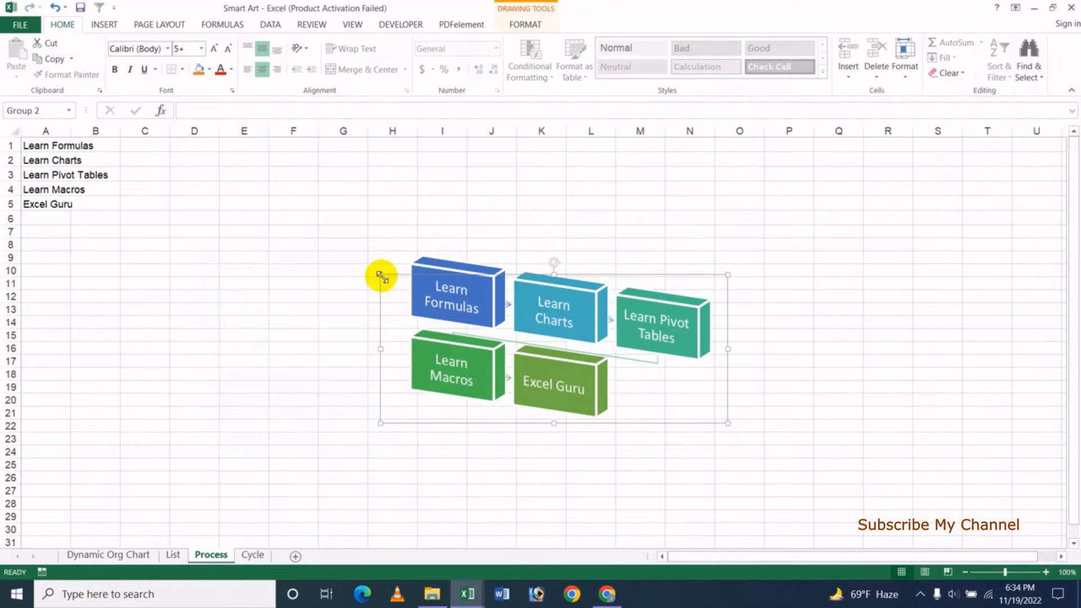
{"action": "left_click_drag", "start_coordinate": [380, 275], "coordinate": [479, 312]}
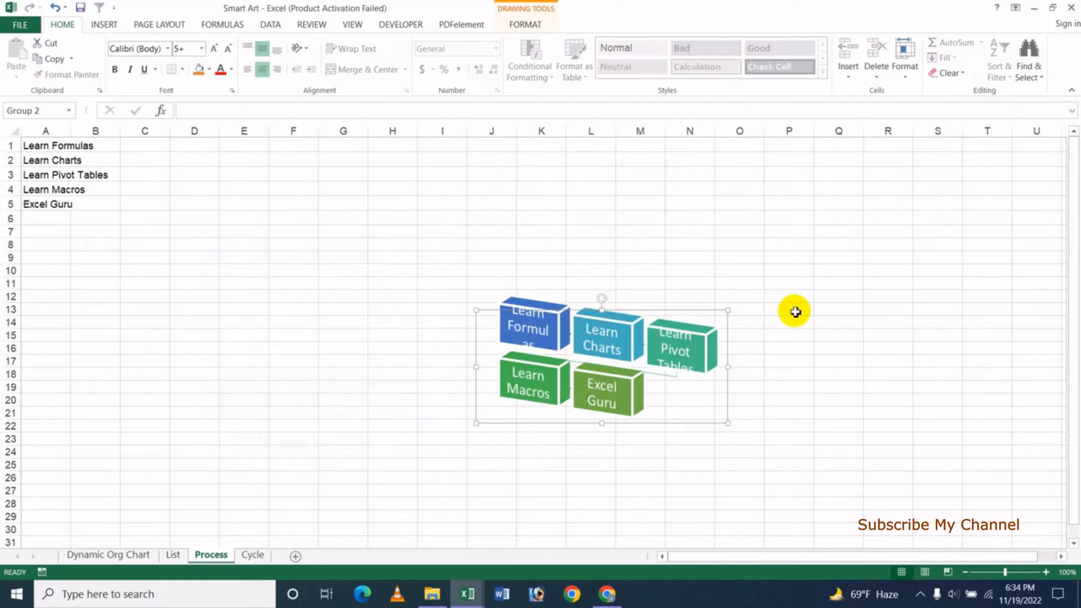
{"action": "key", "text": "ctrl+z"}
{"action": "key", "text": "ctrl+z"}
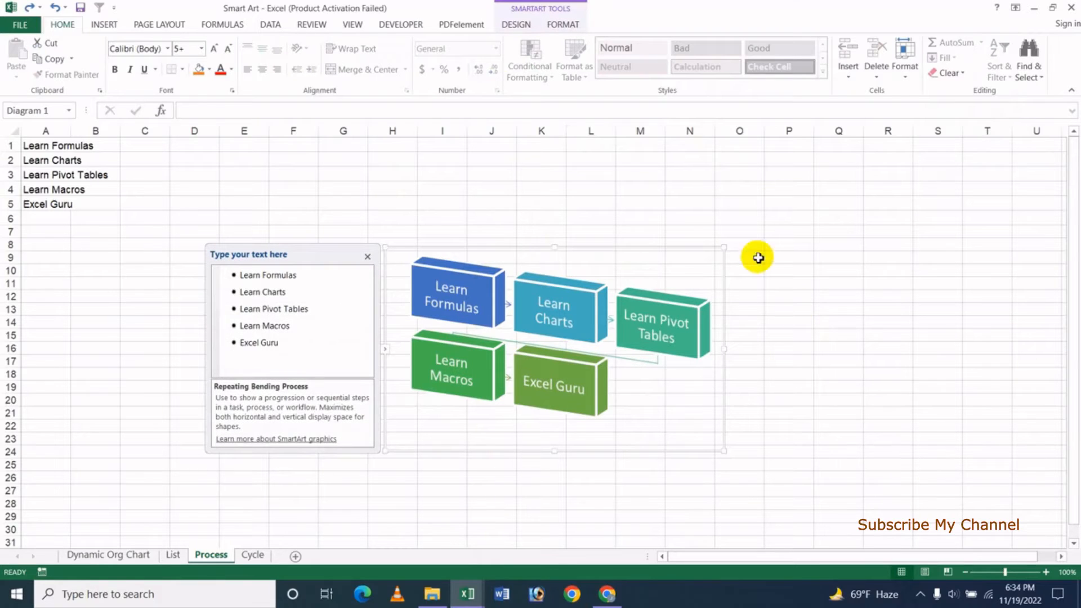
Show the formatting options available for the SmartArt diagram.
{"action": "left_click", "coordinate": [516, 27]}
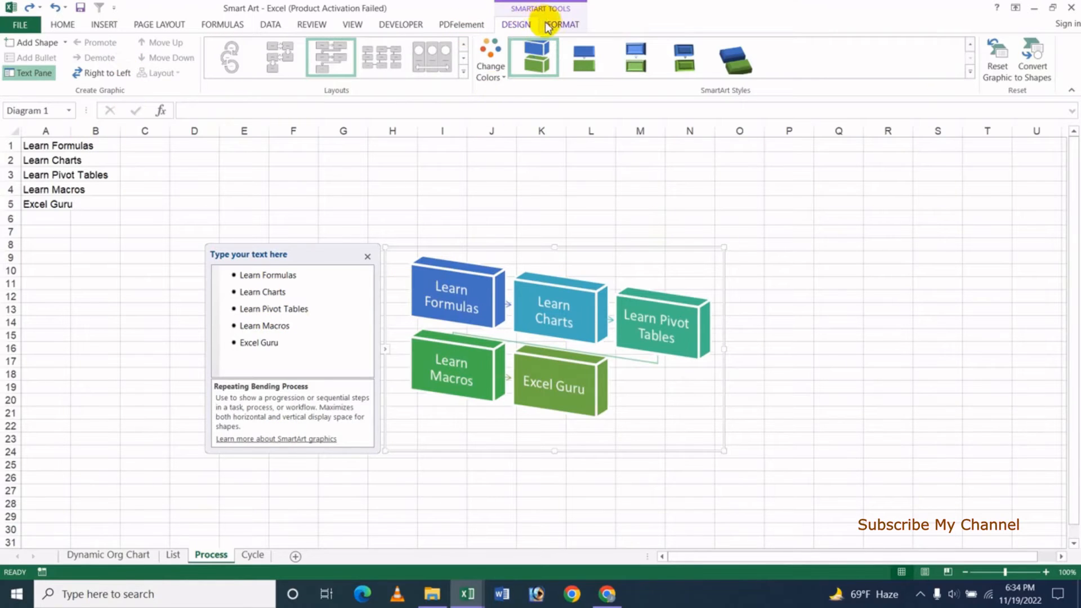
{"action": "left_click", "coordinate": [558, 26]}
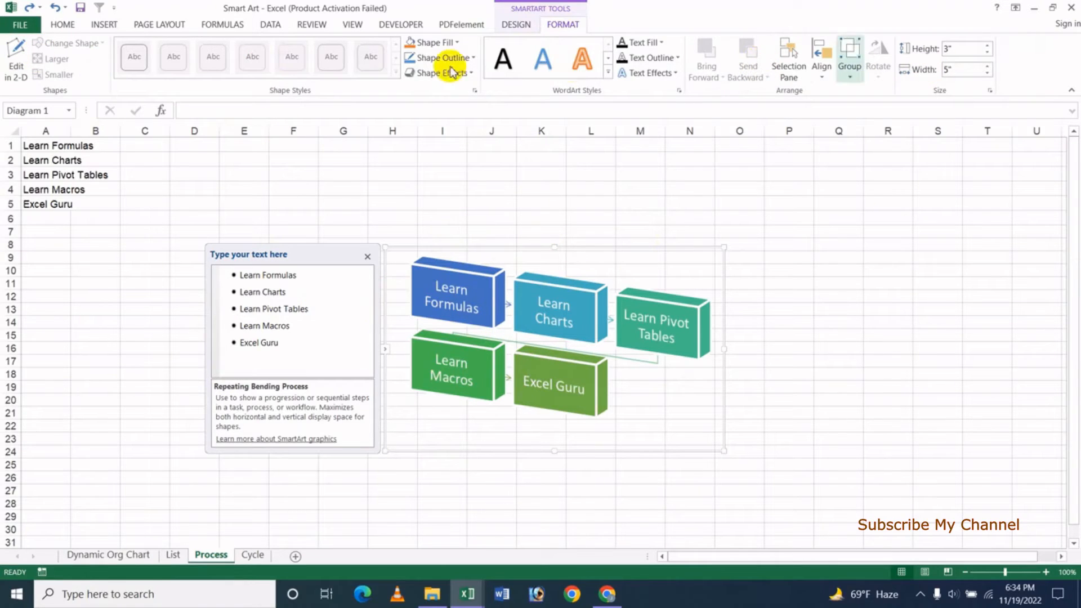
Switch to Chrome to browse the JK Update Technology channel's uploaded videos, and return to the Excel workbook.
{"action": "left_click", "coordinate": [614, 599]}
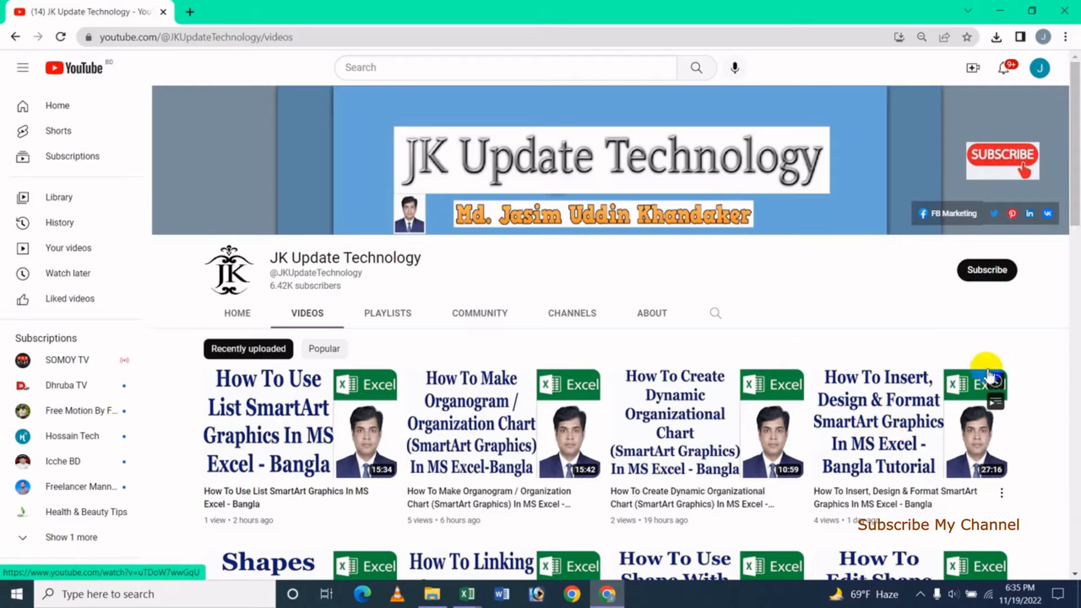
{"action": "scroll", "coordinate": [1073, 205], "scroll_direction": "down", "scroll_amount": 3}
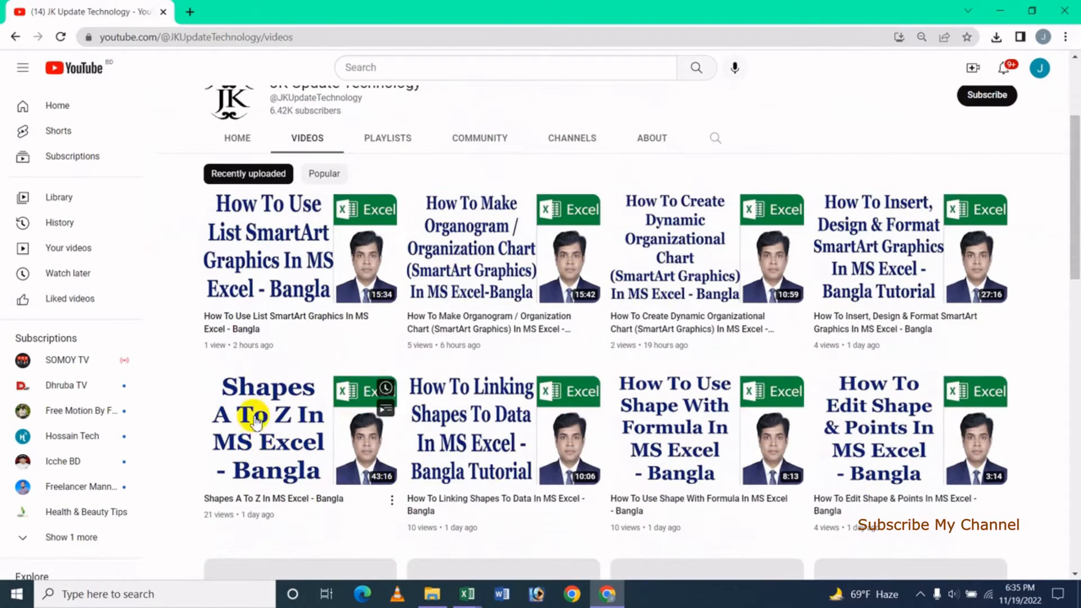
{"action": "scroll", "coordinate": [1069, 230], "scroll_direction": "up", "scroll_amount": 3}
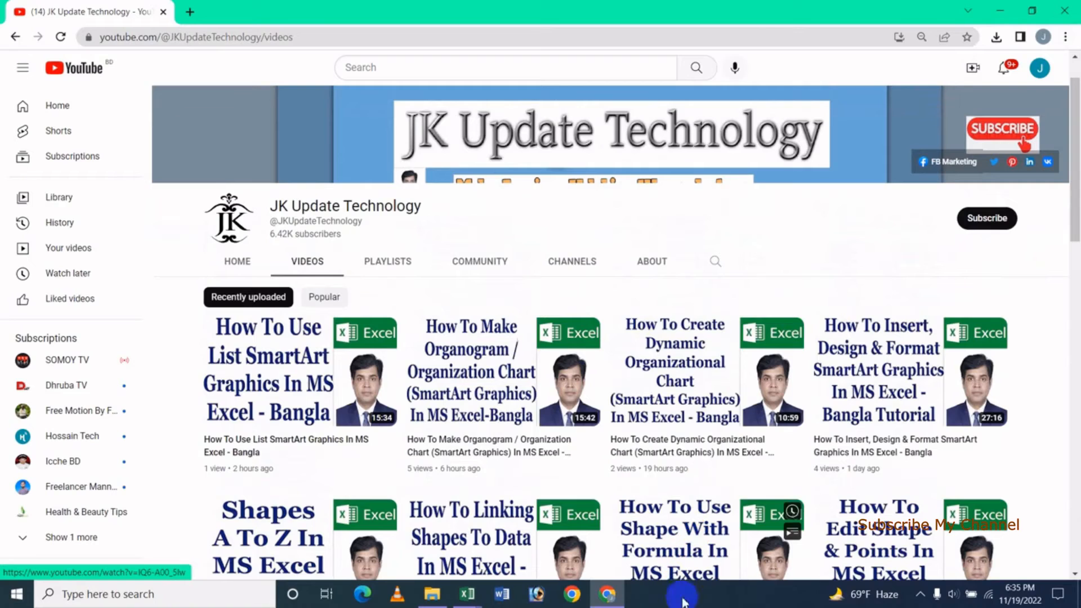
{"action": "mouse_move", "coordinate": [467, 594]}
{"action": "left_click", "coordinate": [533, 525]}
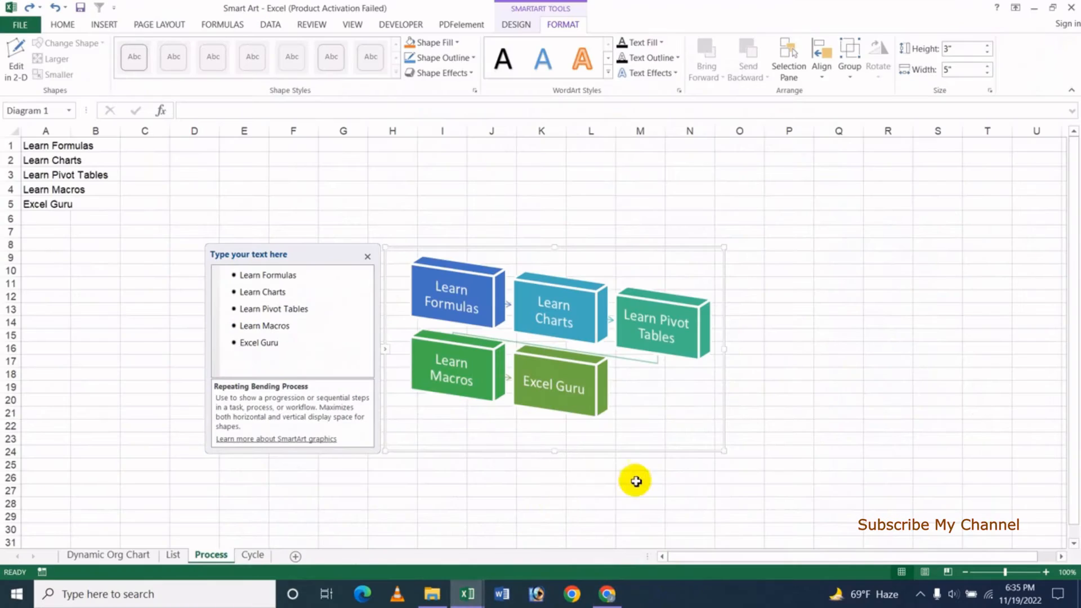
Delete the Repeating Bending Process diagram from the Process sheet.
{"action": "left_click", "coordinate": [372, 218]}
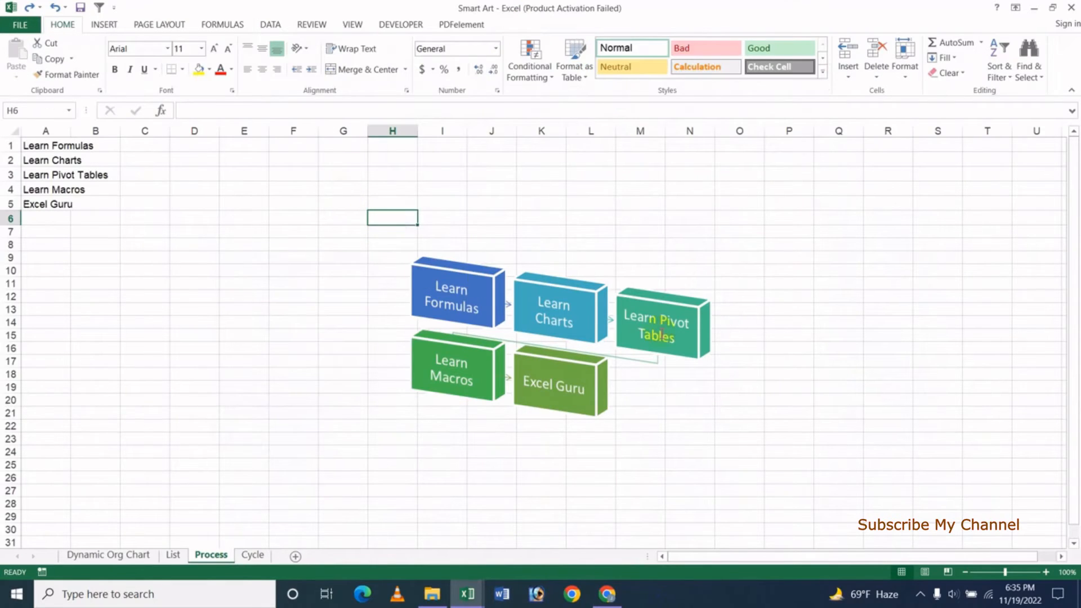
{"action": "left_click", "coordinate": [506, 285]}
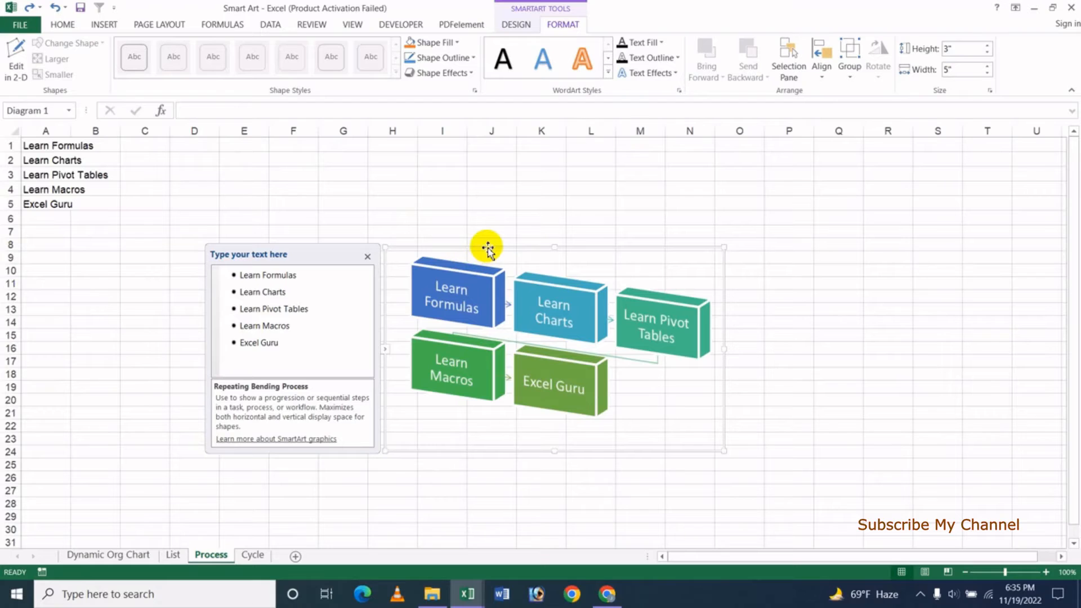
{"action": "key", "text": "Delete"}
{"action": "left_click", "coordinate": [239, 244]}
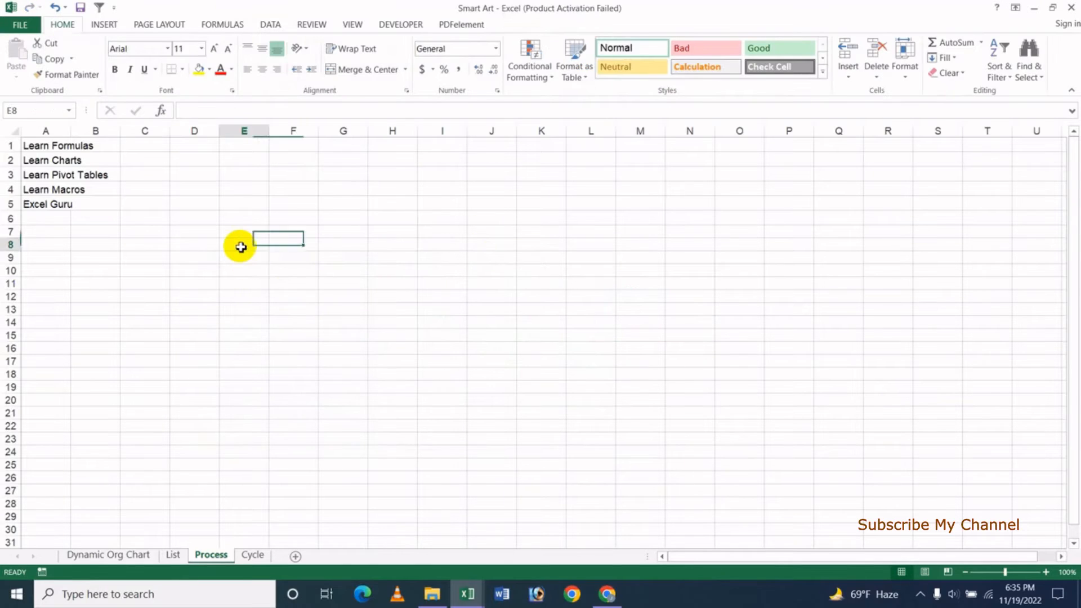
{"action": "left_click", "coordinate": [144, 221]}
Copy the list in A1:B5 and insert a Basic Timeline SmartArt graphic from the Process category.
{"action": "left_click_drag", "start_coordinate": [54, 147], "coordinate": [74, 206]}
{"action": "key", "text": "ctrl+c"}
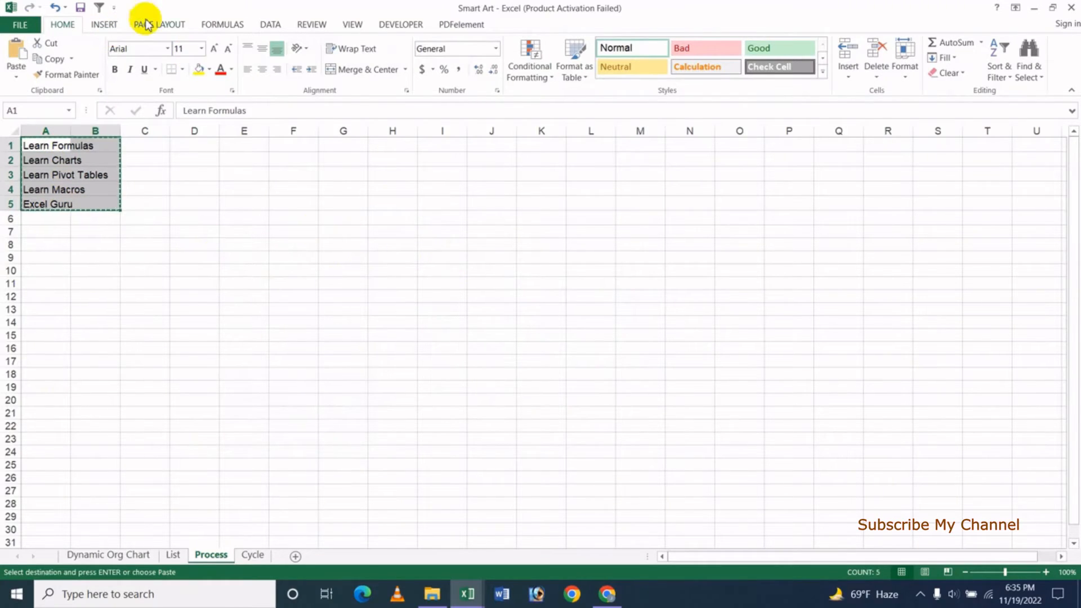
{"action": "left_click", "coordinate": [102, 29]}
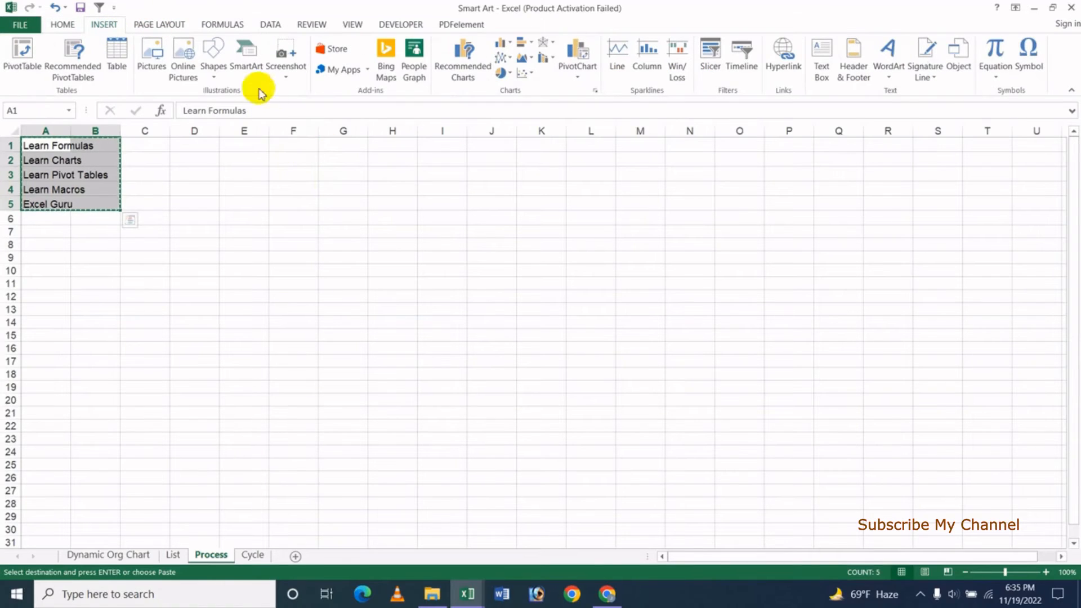
{"action": "left_click", "coordinate": [250, 67]}
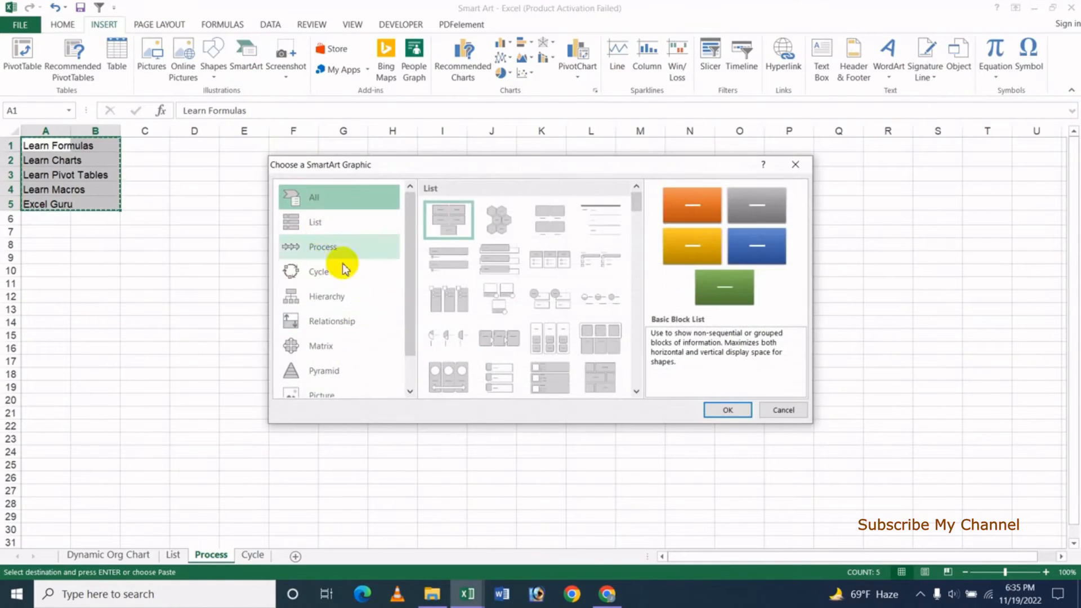
{"action": "left_click", "coordinate": [332, 246]}
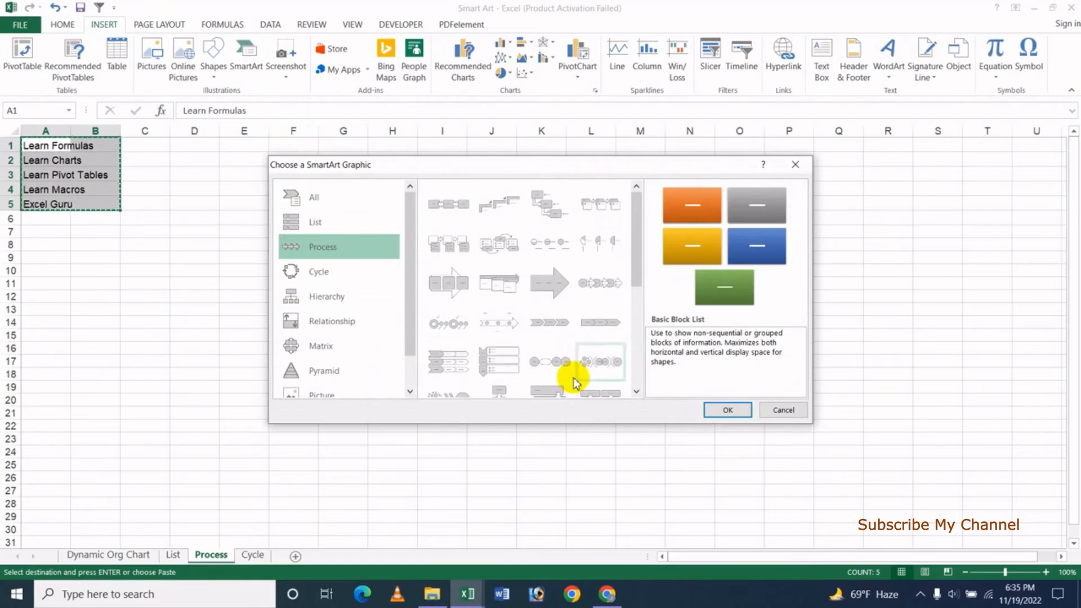
{"action": "left_click_drag", "start_coordinate": [633, 279], "coordinate": [633, 304]}
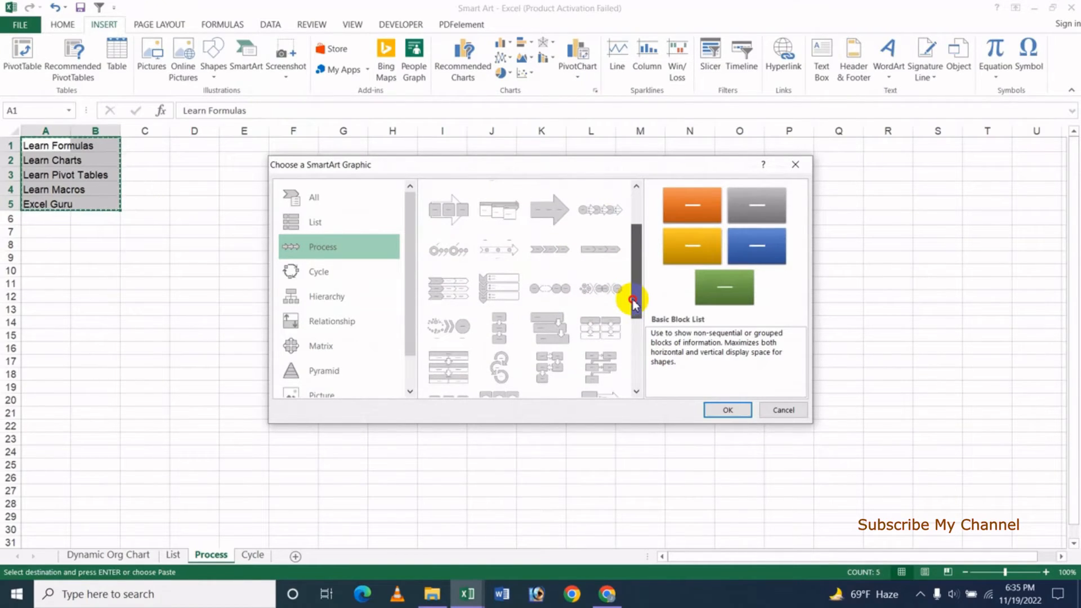
{"action": "left_click", "coordinate": [600, 295]}
{"action": "left_click", "coordinate": [554, 297]}
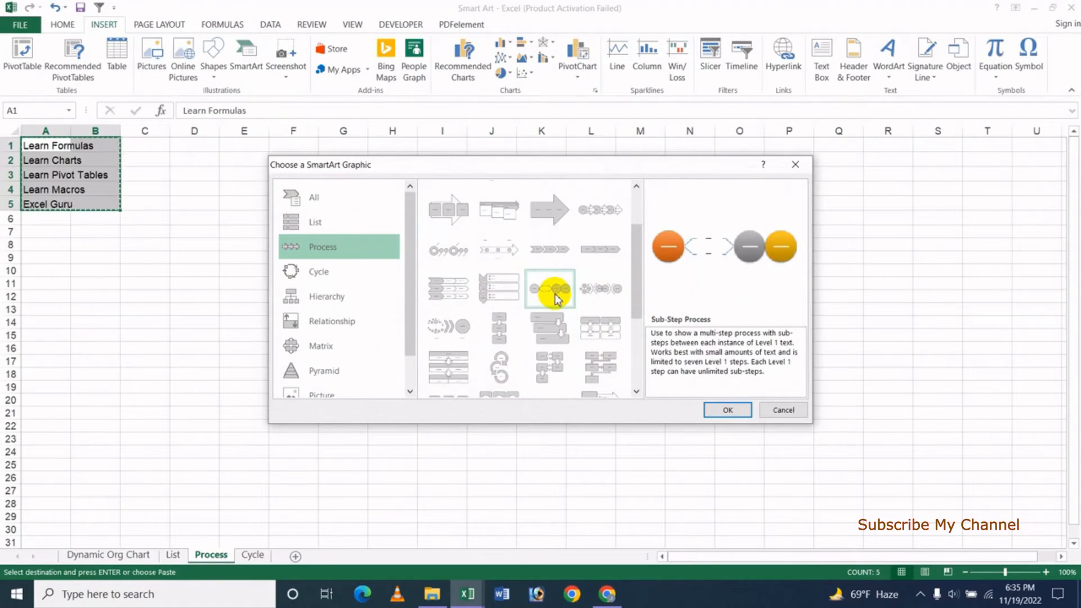
{"action": "left_click", "coordinate": [503, 258]}
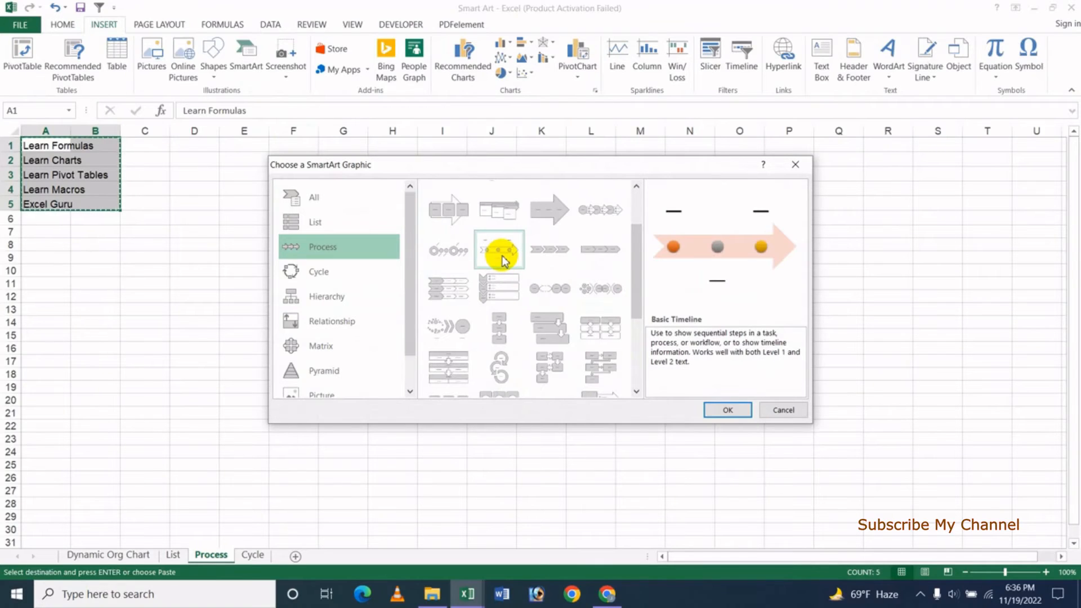
{"action": "left_click", "coordinate": [732, 412]}
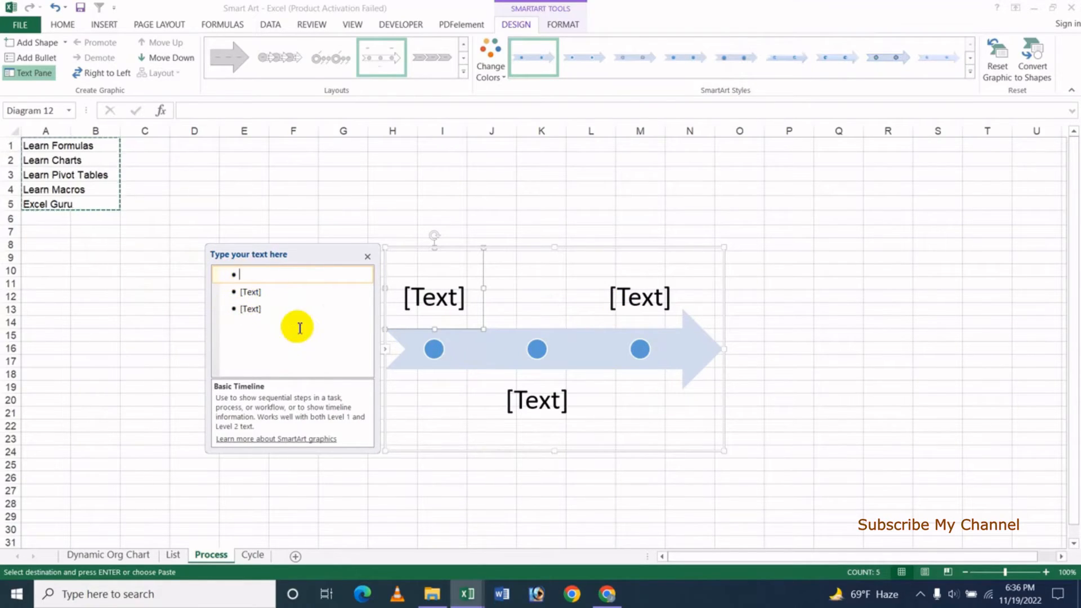
Replace all of the timeline's placeholder text with the copied list of five learning steps.
{"action": "key", "text": "ctrl+a"}
{"action": "key", "text": "Delete"}
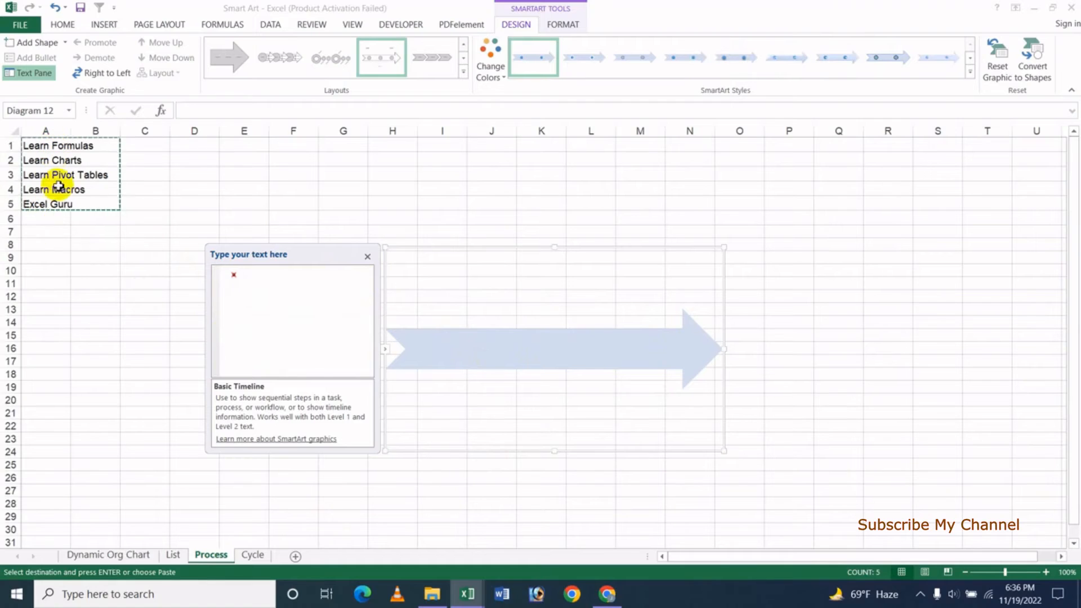
{"action": "key", "text": "ctrl+v"}
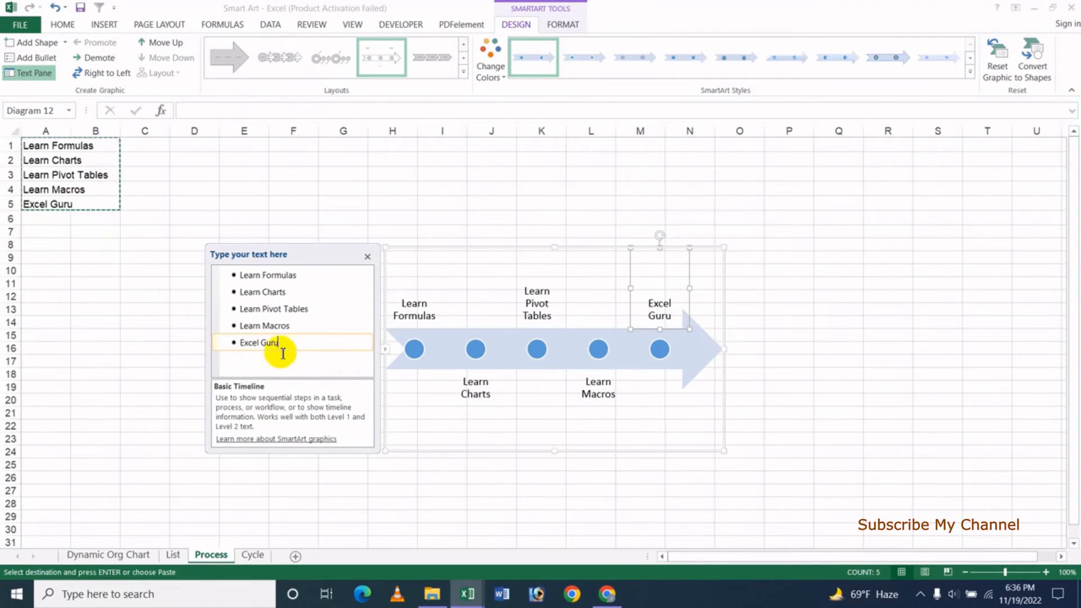
Add a timeline item reading "dsfdsf" after Excel Guru, followed by two blank items.
{"action": "key", "text": "Return"}
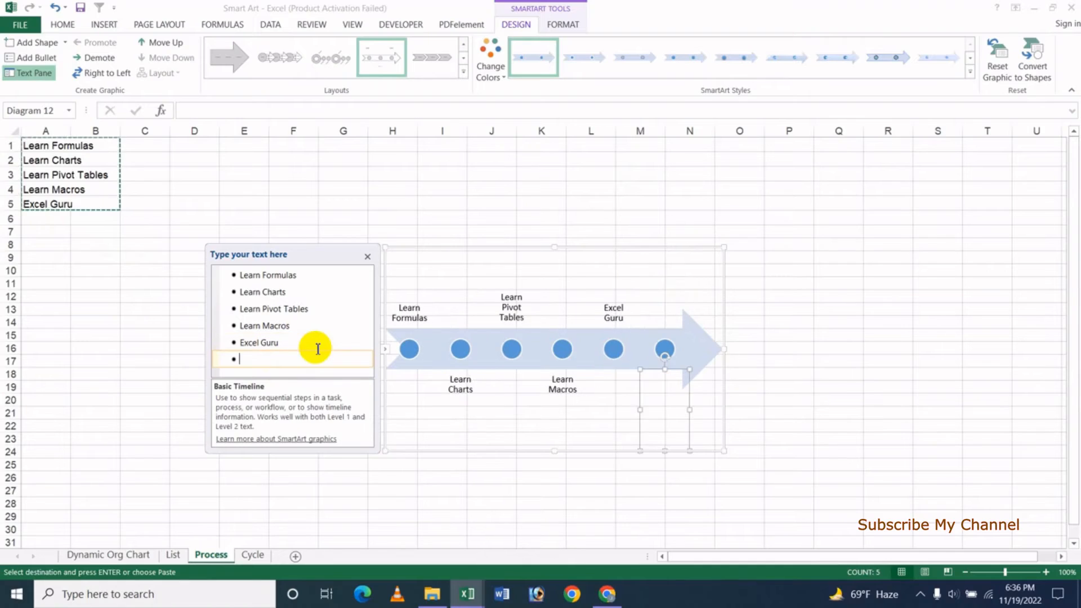
{"action": "type", "text": "dsfdsf"}
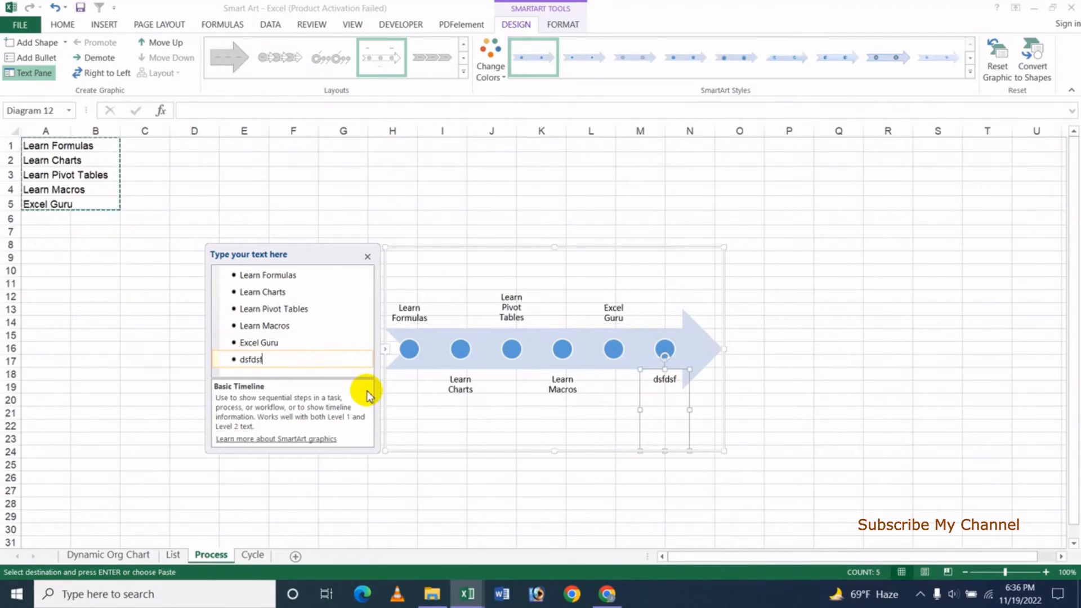
{"action": "key", "text": "Return"}
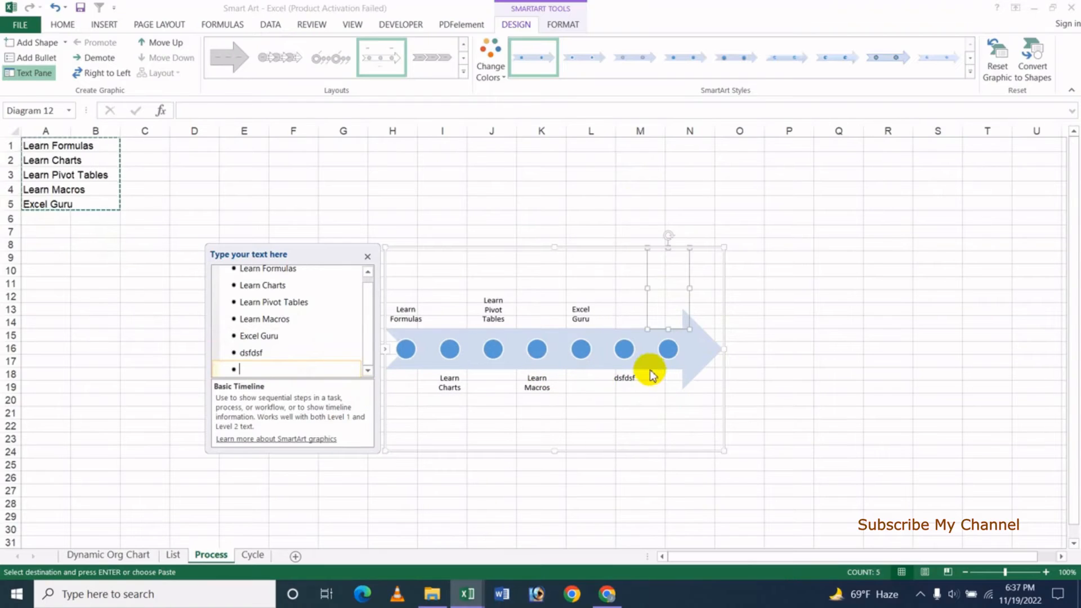
{"action": "left_click", "coordinate": [65, 43]}
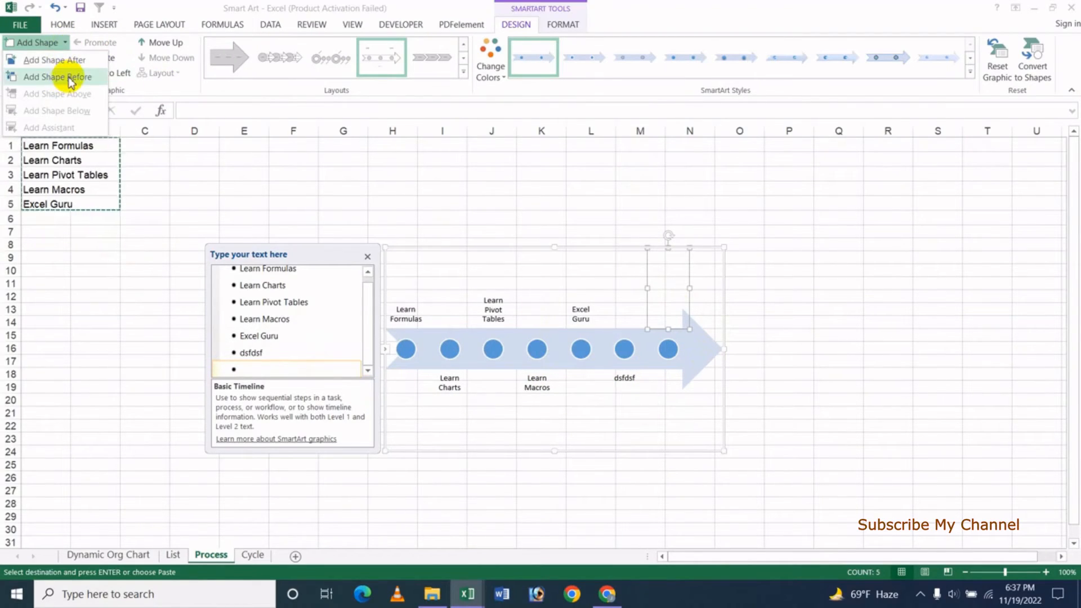
{"action": "left_click", "coordinate": [75, 62]}
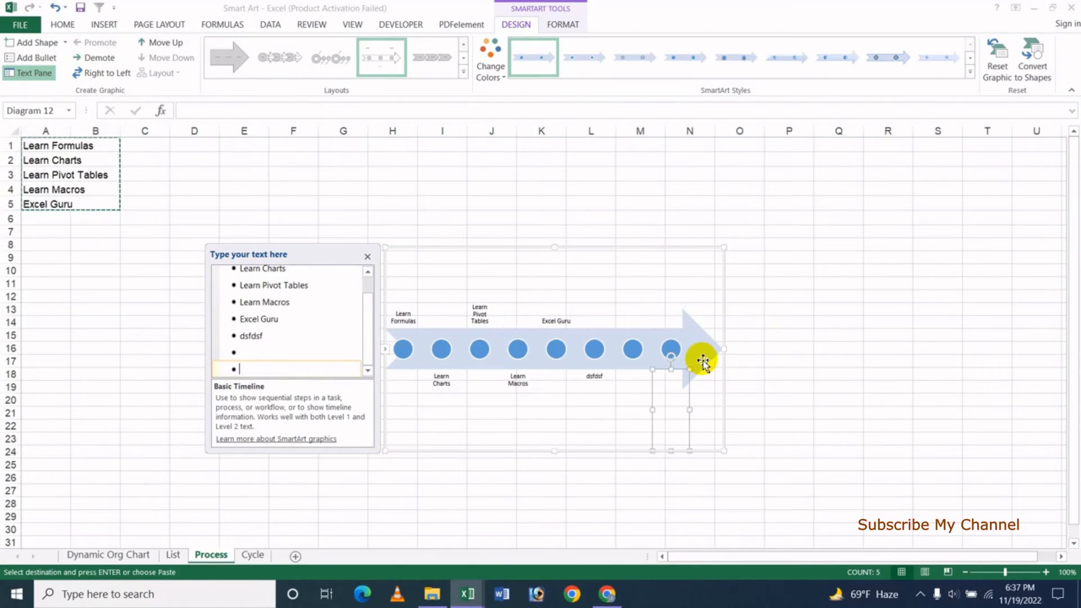
Add a sub-bullet reading "dfdferewr" under the last timeline item, and toggle the text pane off and on.
{"action": "left_click", "coordinate": [45, 63]}
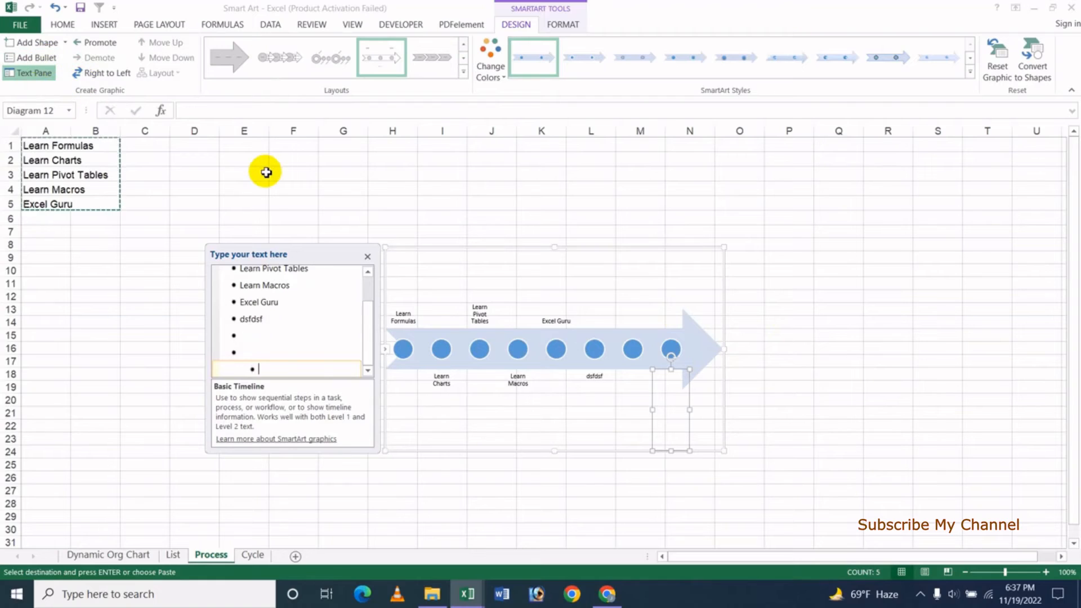
{"action": "type", "text": "dfdferewr"}
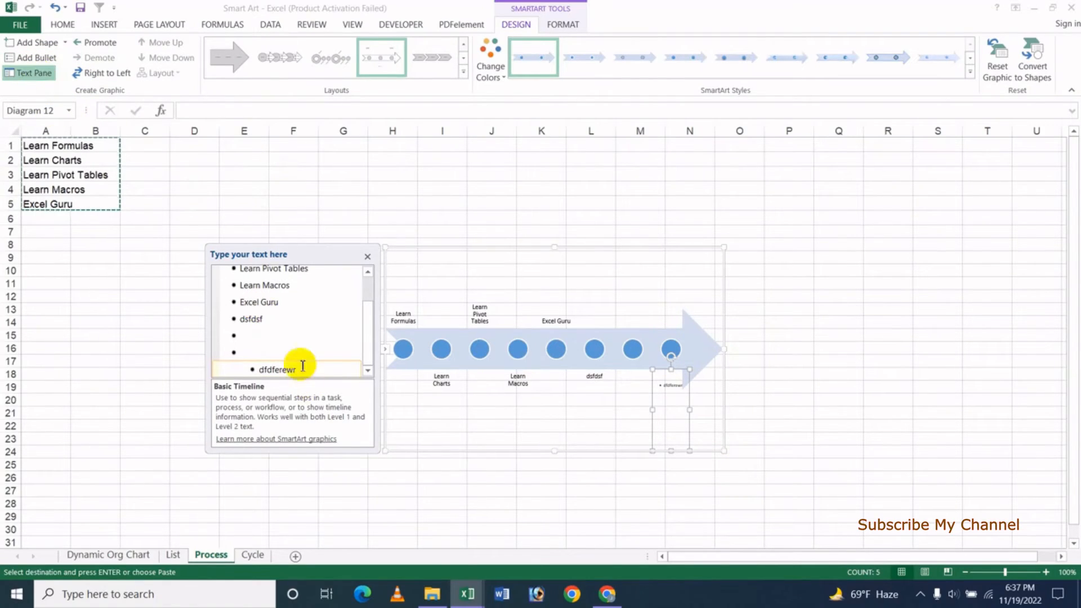
{"action": "left_click", "coordinate": [20, 75]}
{"action": "left_click", "coordinate": [18, 75]}
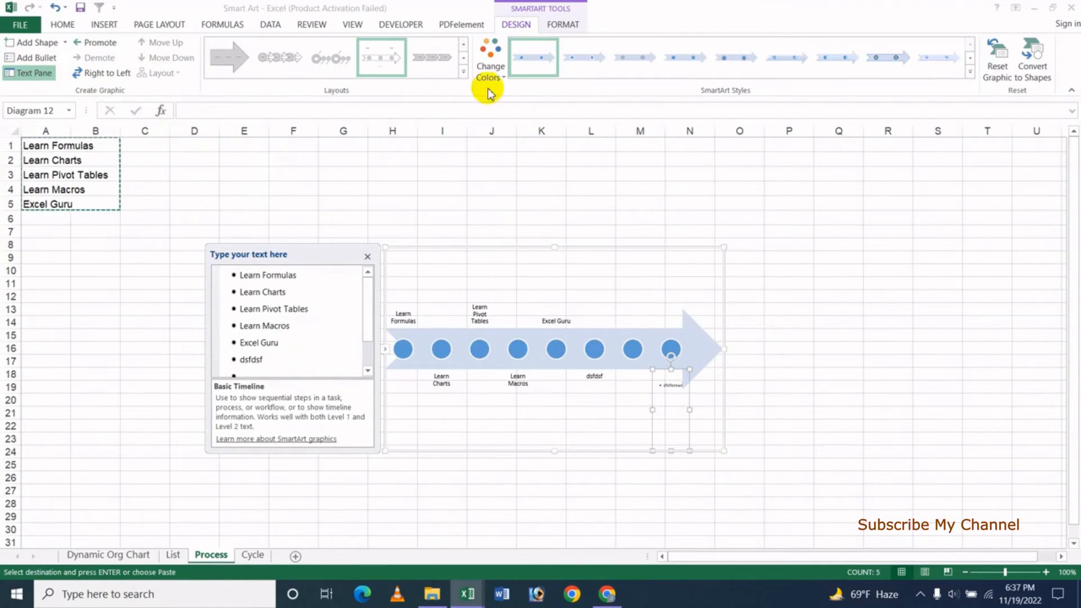
Switch the timeline diagram to the Staggered Process layout.
{"action": "left_click", "coordinate": [462, 72]}
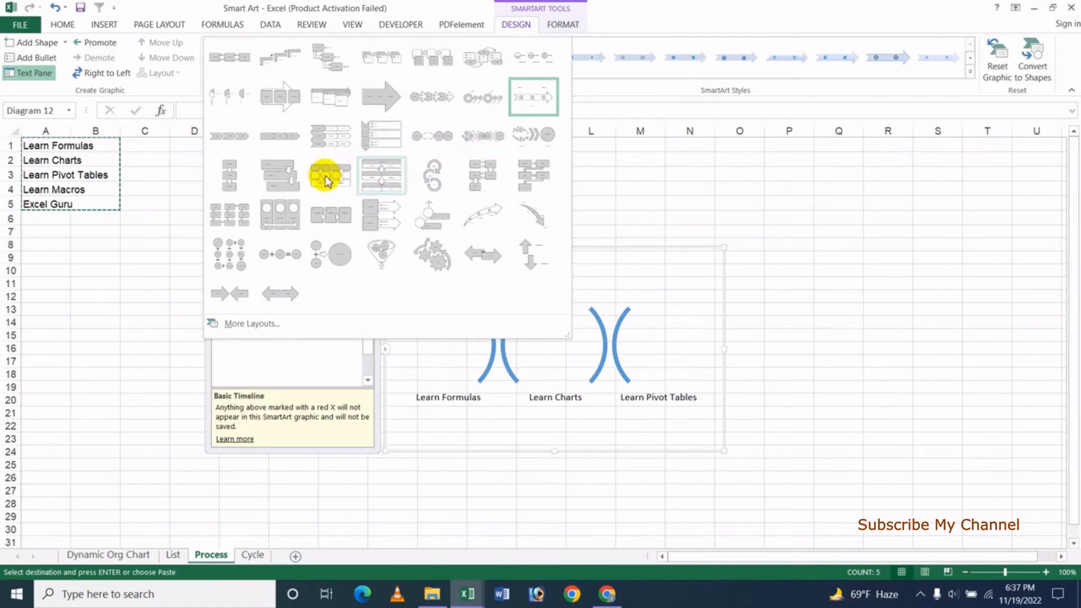
{"action": "left_click", "coordinate": [279, 180]}
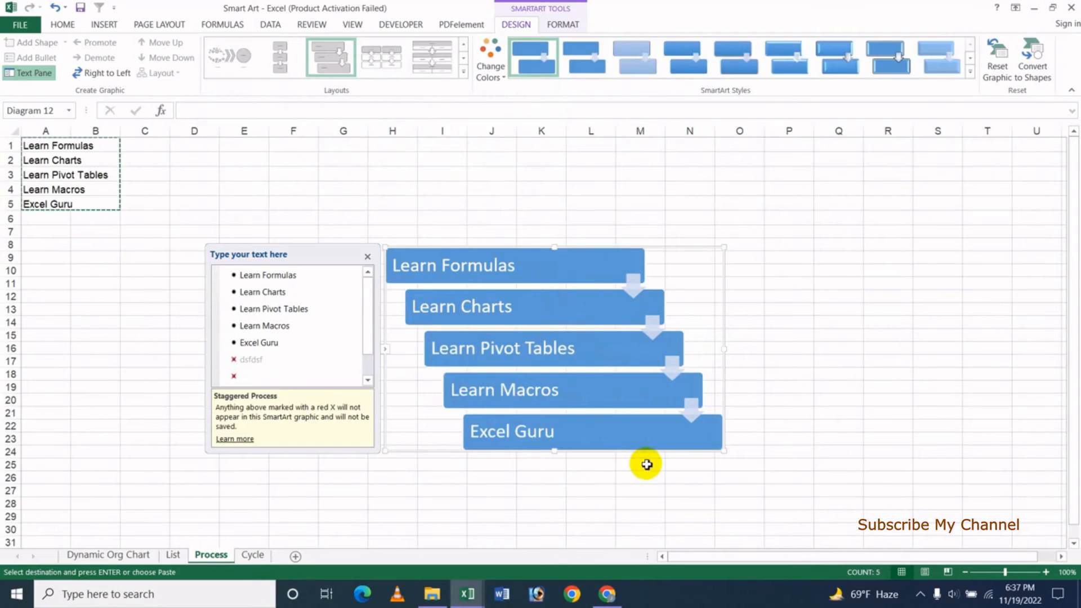
Recolor the Staggered Process diagram with the fourth Colorful variation, orange through green to blue, and apply the sixth 3-D style.
{"action": "left_click", "coordinate": [492, 67]}
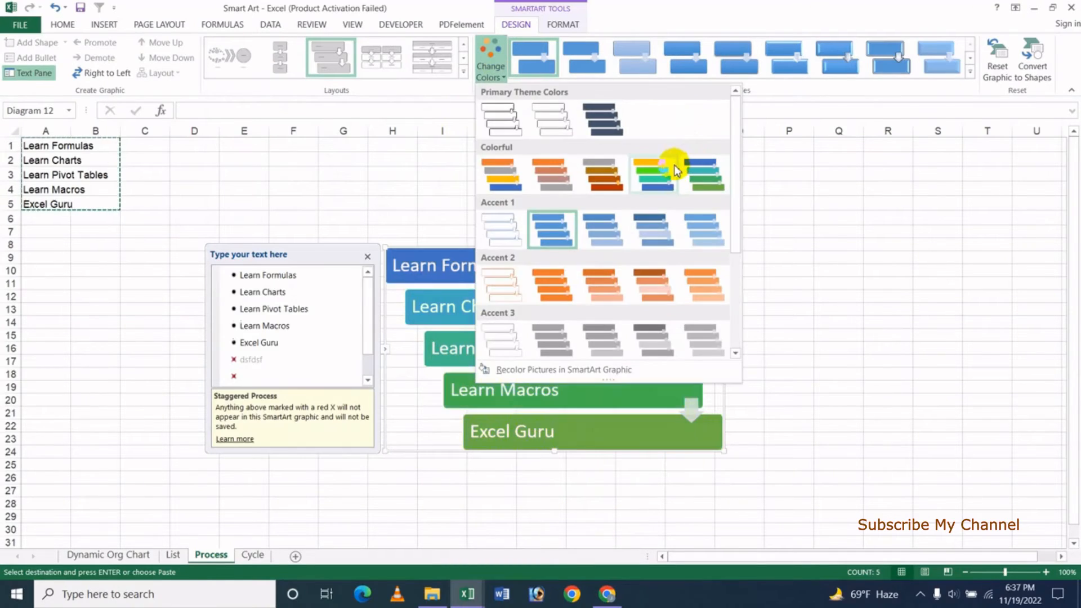
{"action": "left_click", "coordinate": [664, 172]}
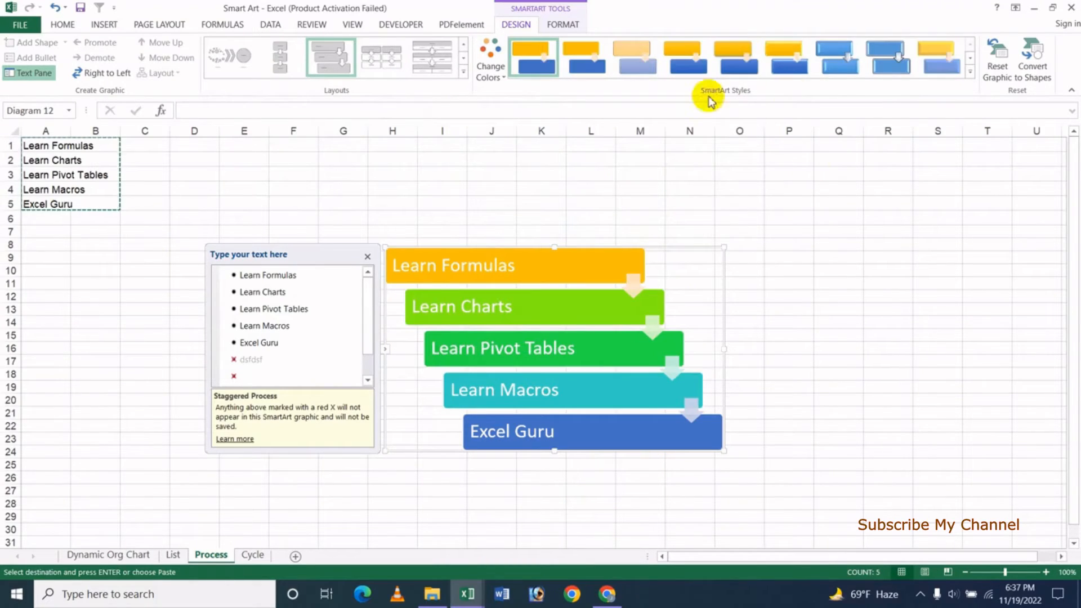
{"action": "left_click", "coordinate": [968, 73]}
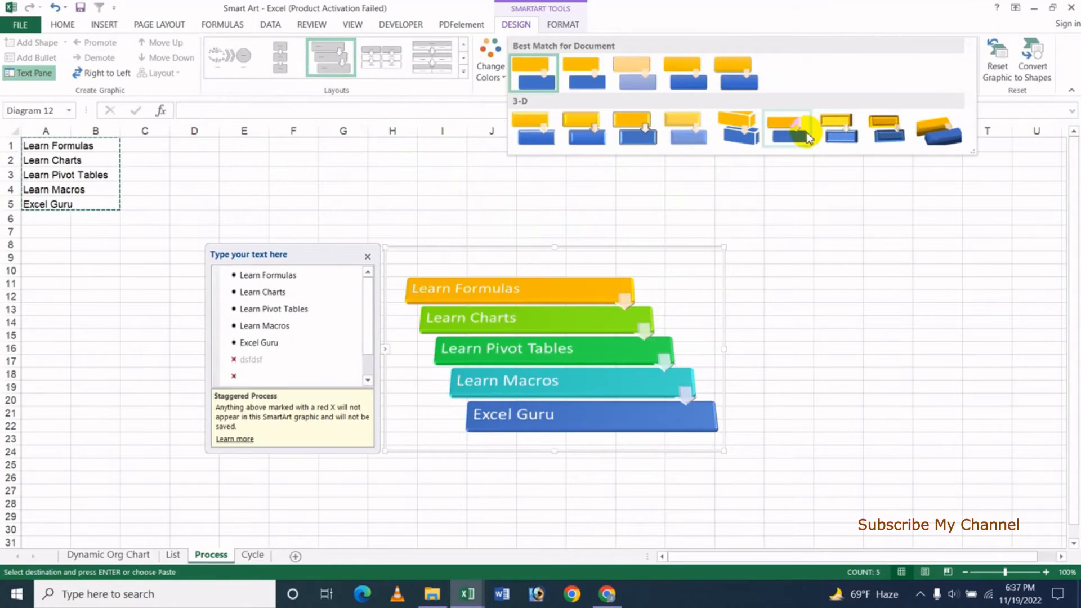
{"action": "left_click", "coordinate": [807, 137]}
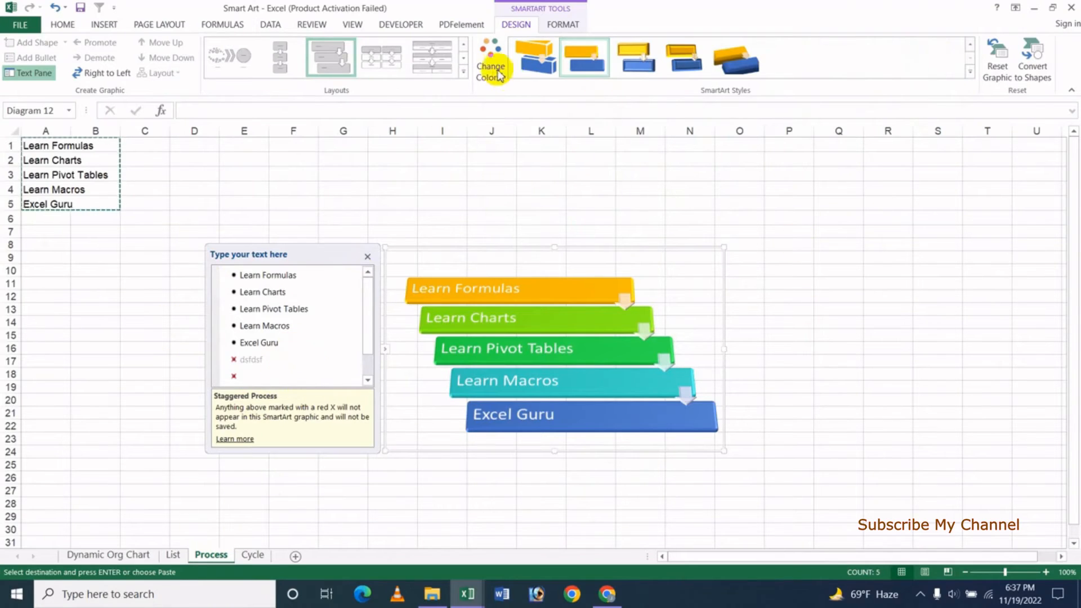
{"action": "left_click", "coordinate": [563, 24]}
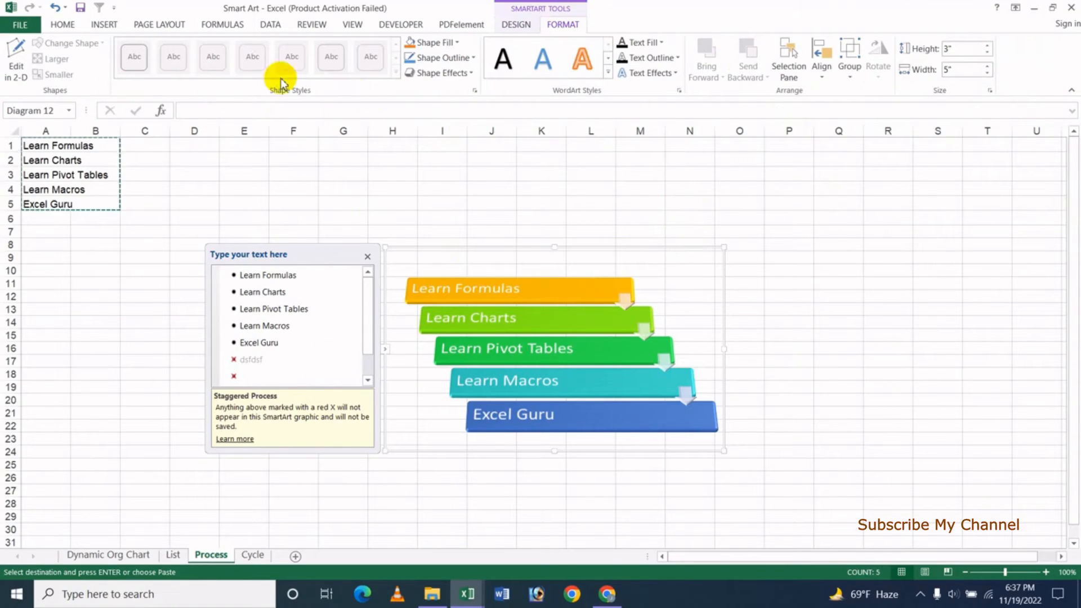
{"action": "left_click", "coordinate": [516, 25]}
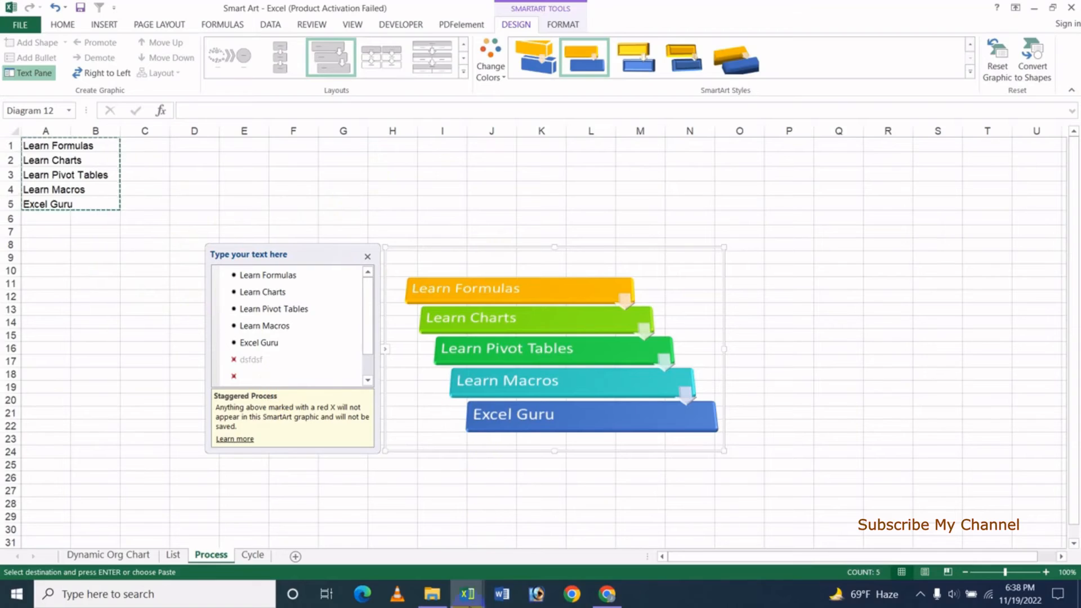
Insert a Nondirectional Cycle SmartArt graphic on the Cycle sheet.
{"action": "left_click", "coordinate": [253, 555]}
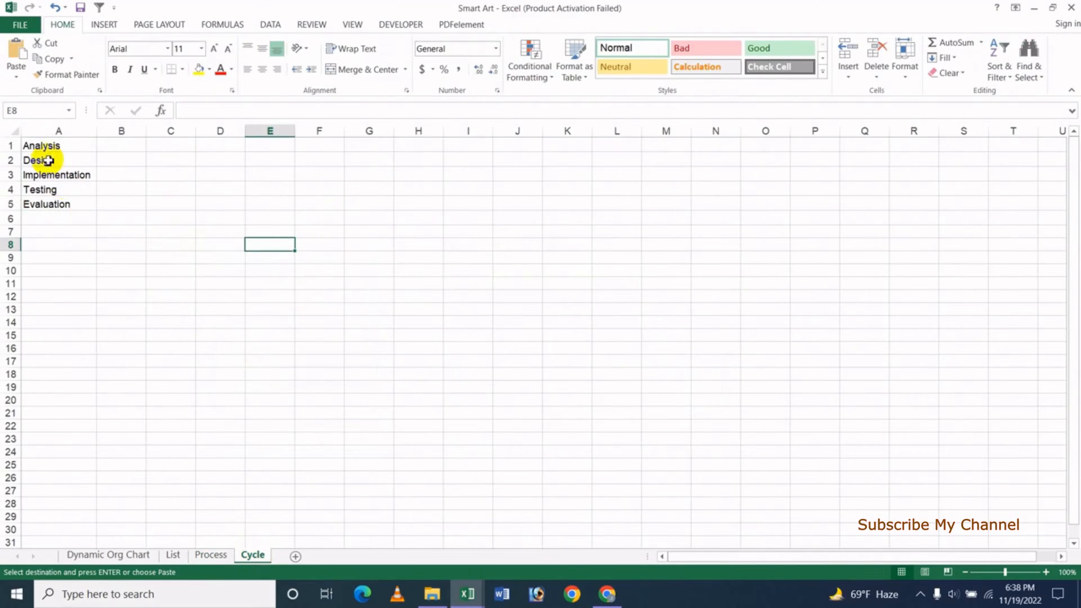
{"action": "left_click", "coordinate": [202, 235]}
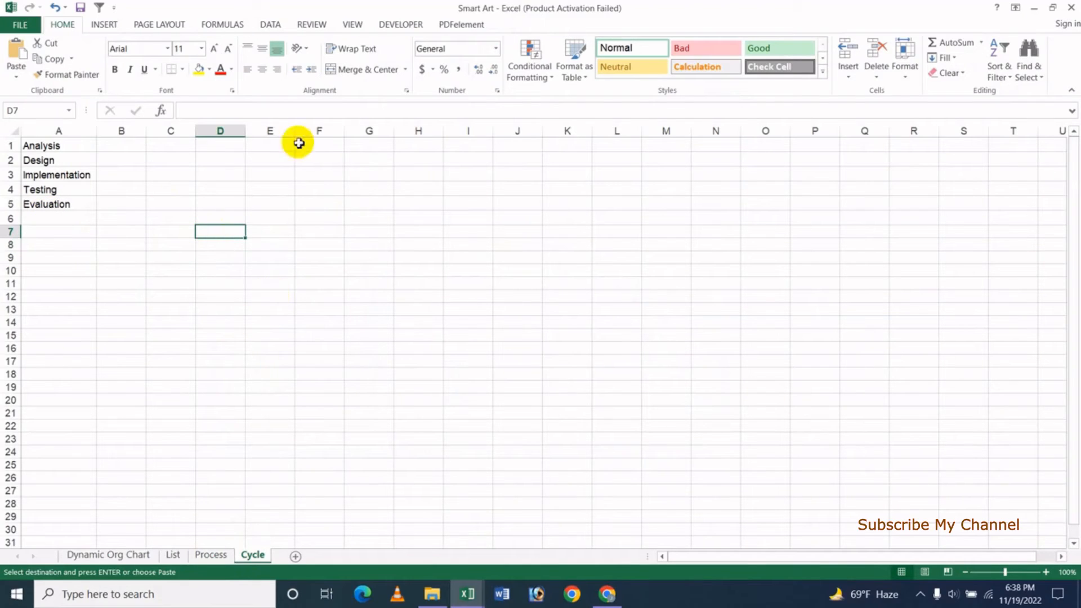
{"action": "left_click", "coordinate": [105, 24]}
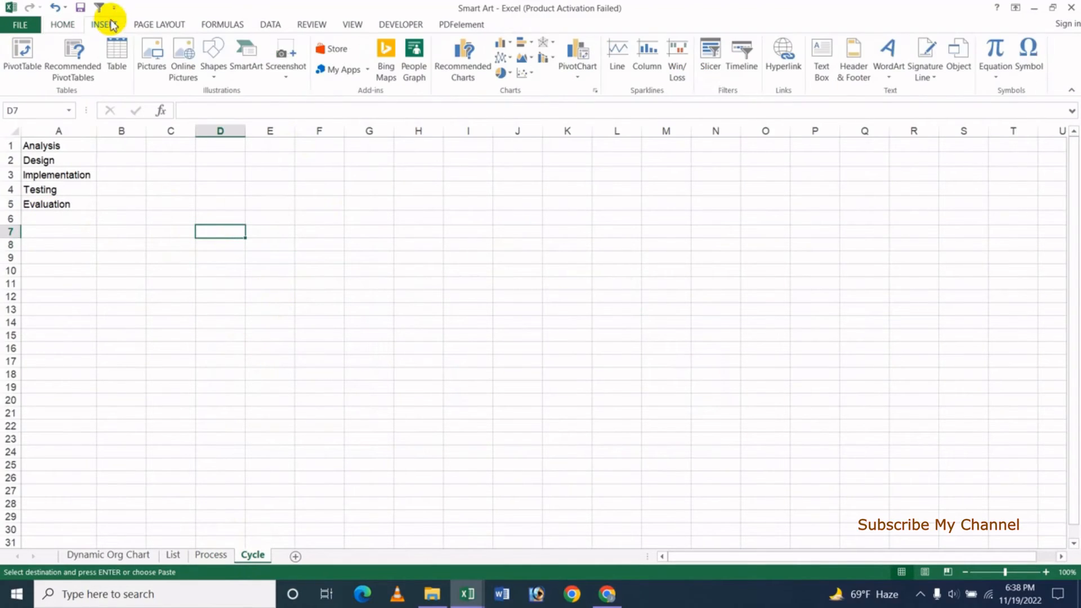
{"action": "left_click", "coordinate": [243, 63]}
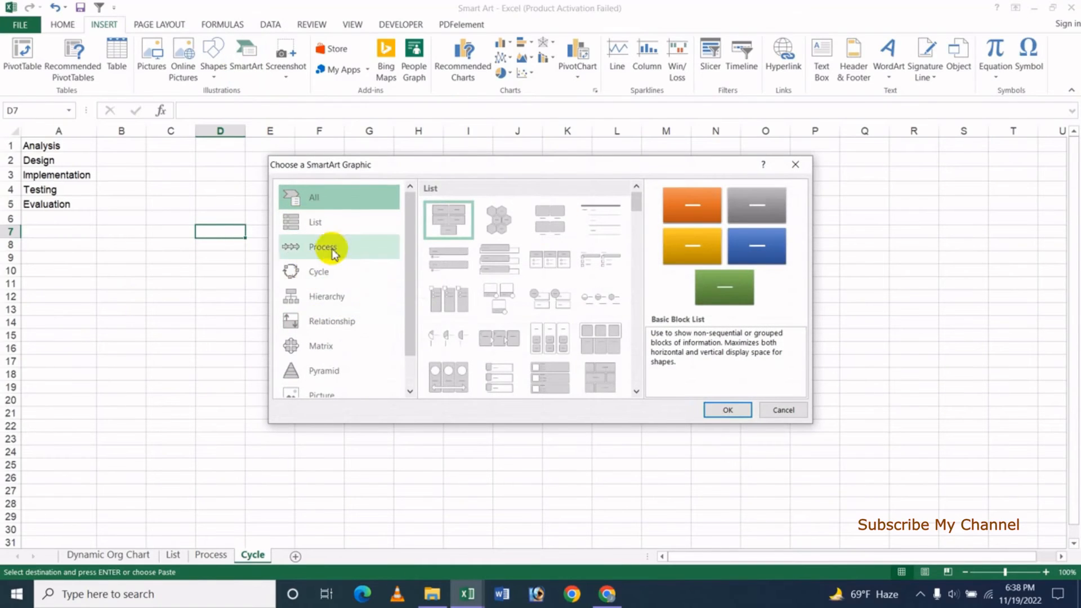
{"action": "left_click", "coordinate": [323, 276]}
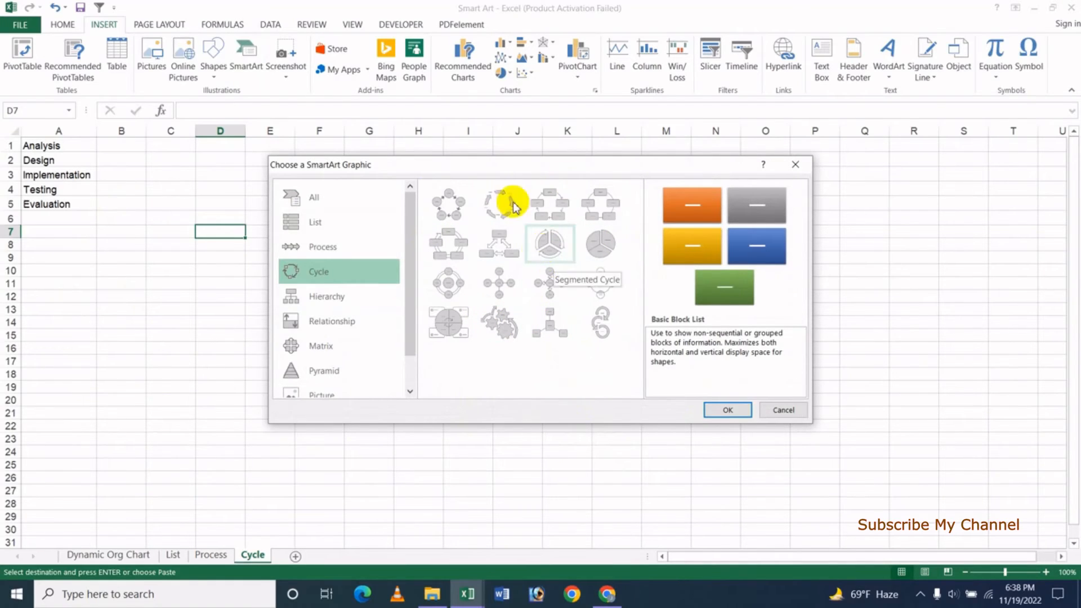
{"action": "left_click", "coordinate": [600, 208]}
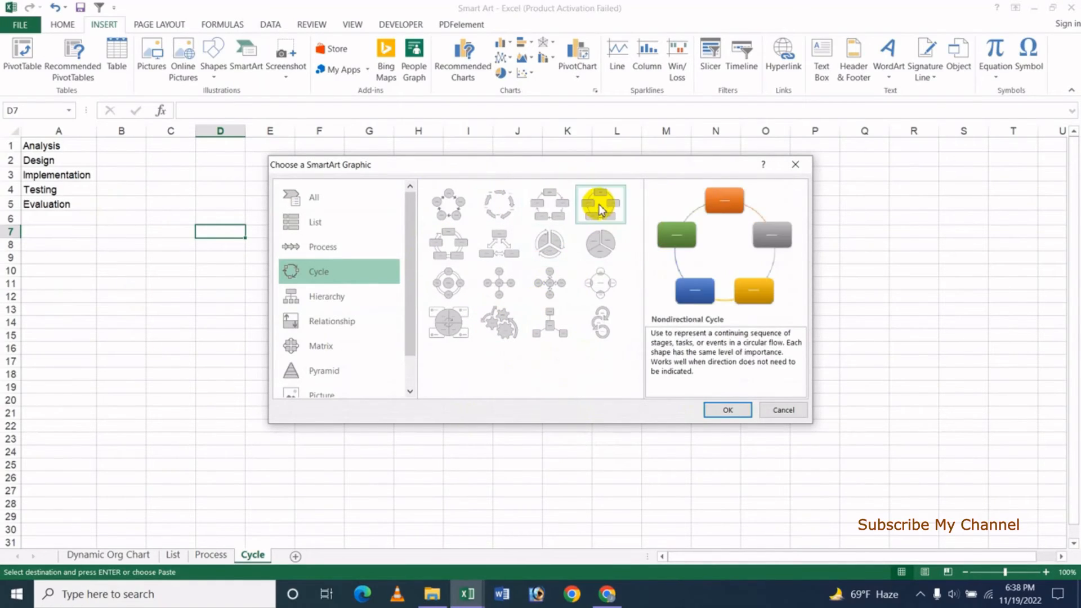
{"action": "left_click", "coordinate": [727, 410]}
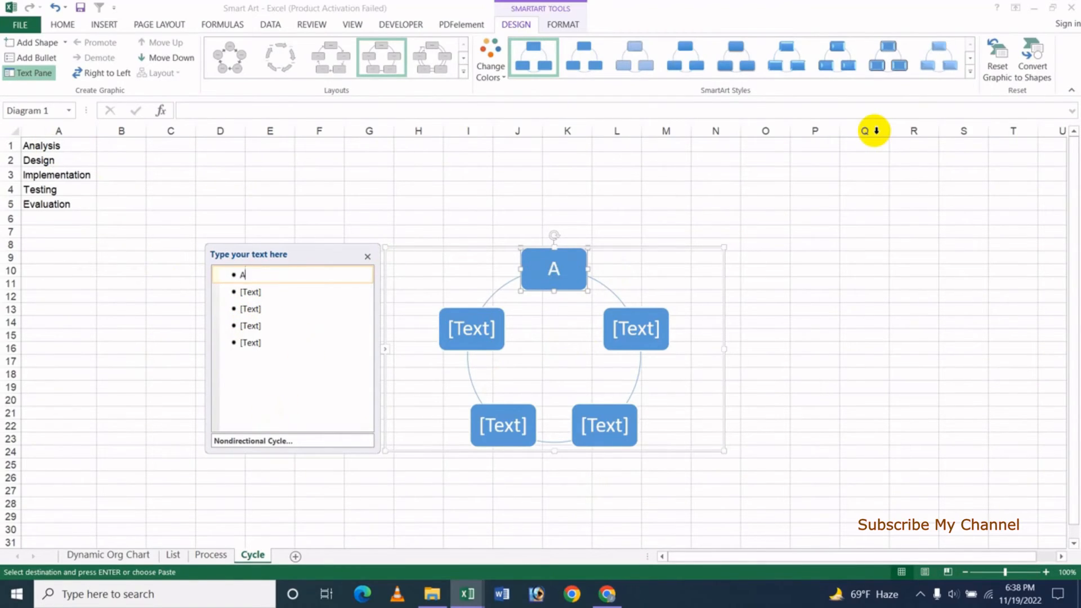
Fill the cycle's five items with Analysis, Design, Implementation, Testing and Evaluation.
{"action": "type", "text": "sis"}
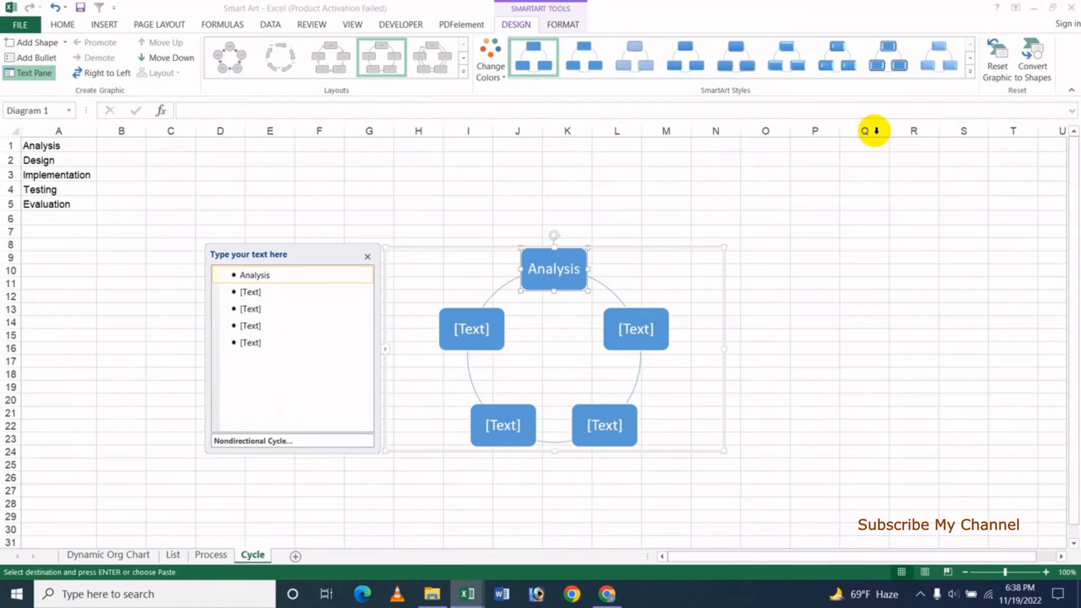
{"action": "key", "text": "Down"}
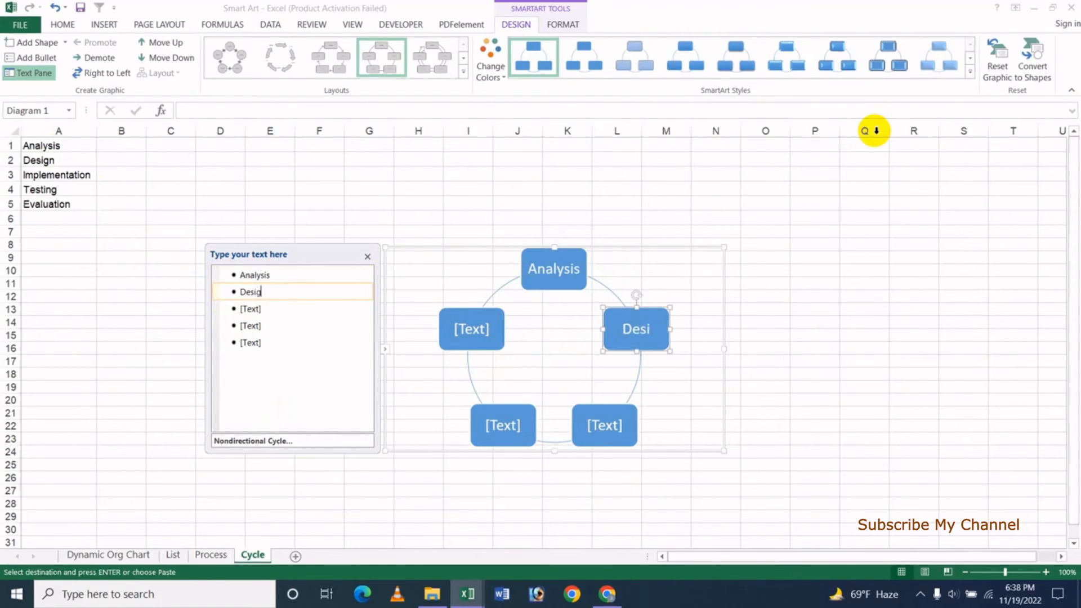
{"action": "key", "text": "Down"}
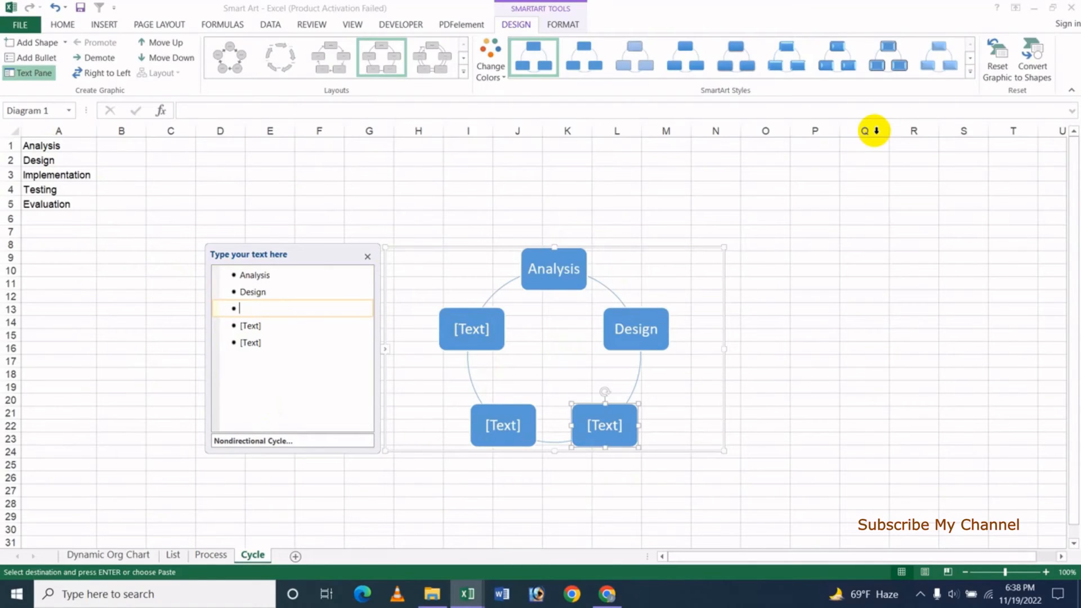
{"action": "type", "text": "Implementation"}
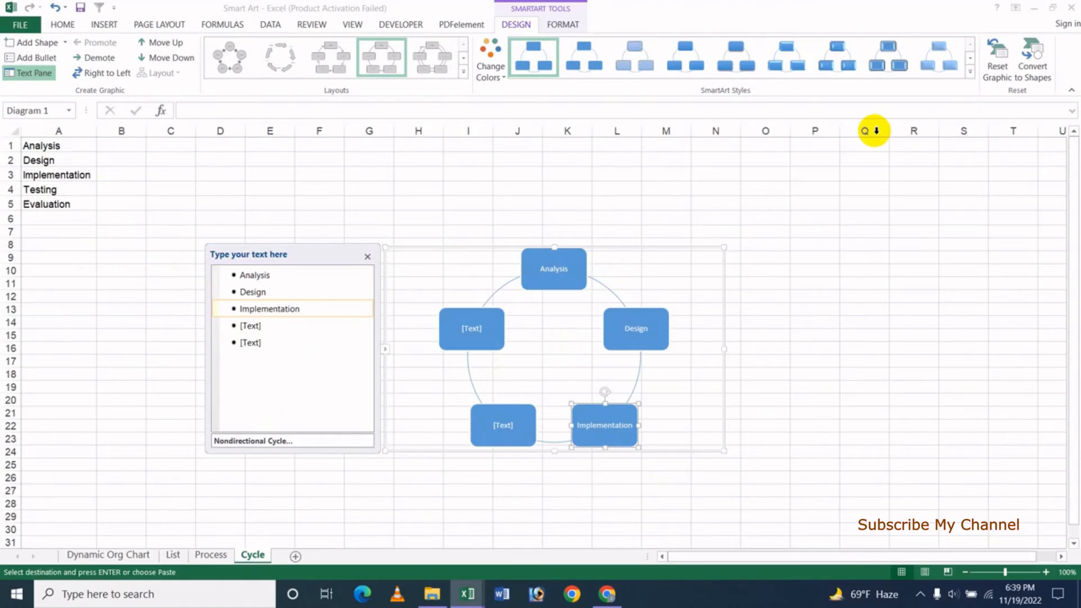
{"action": "key", "text": "Down"}
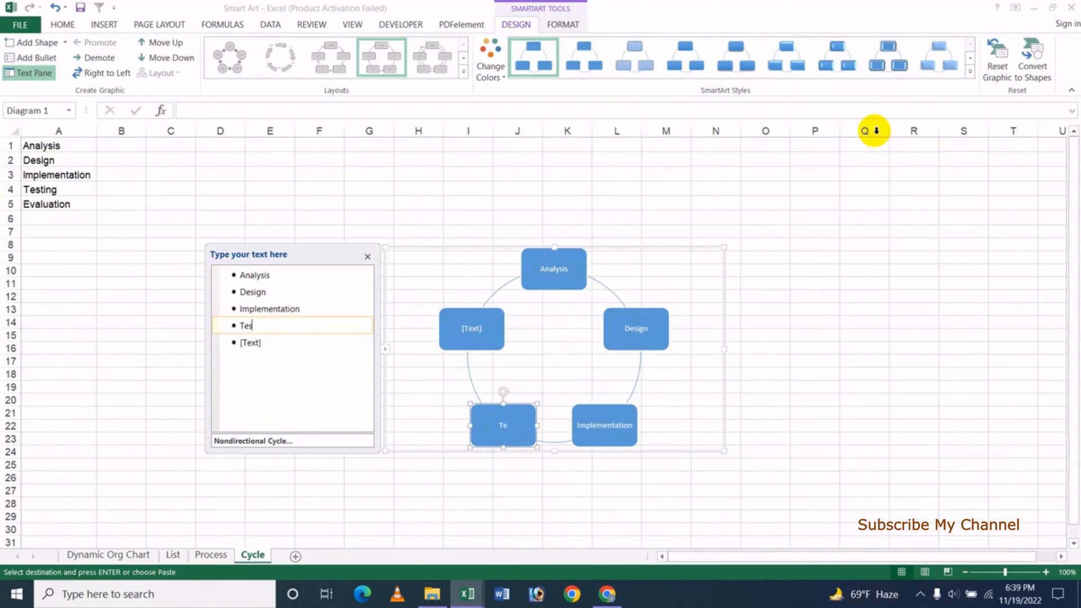
{"action": "key", "text": "Down"}
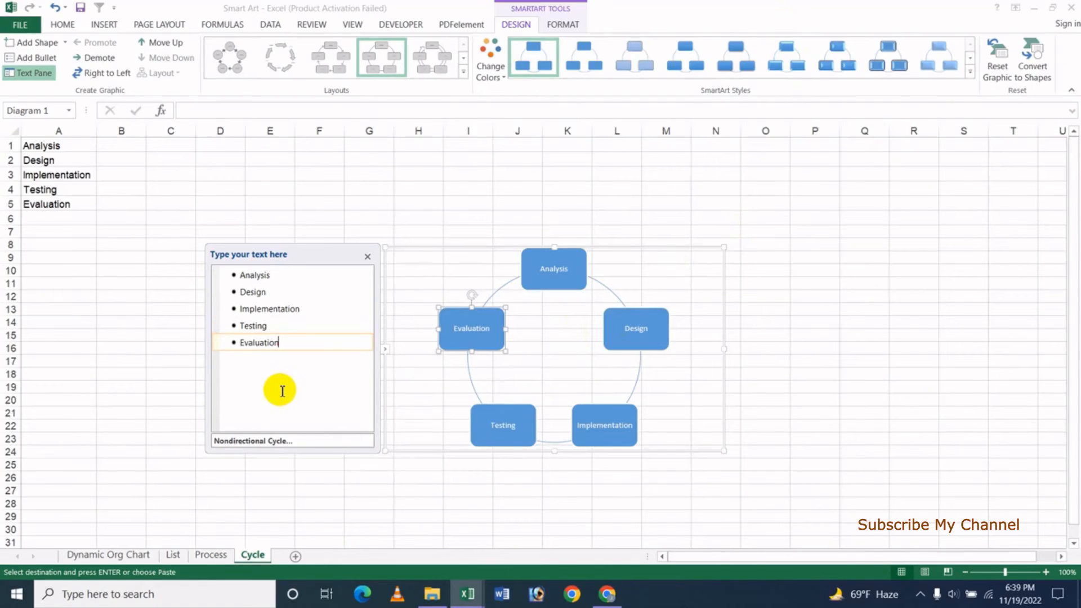
Add an item reading "fdsfsf" after Evaluation, followed by another shape reading "sdfsdf".
{"action": "key", "text": "Return"}
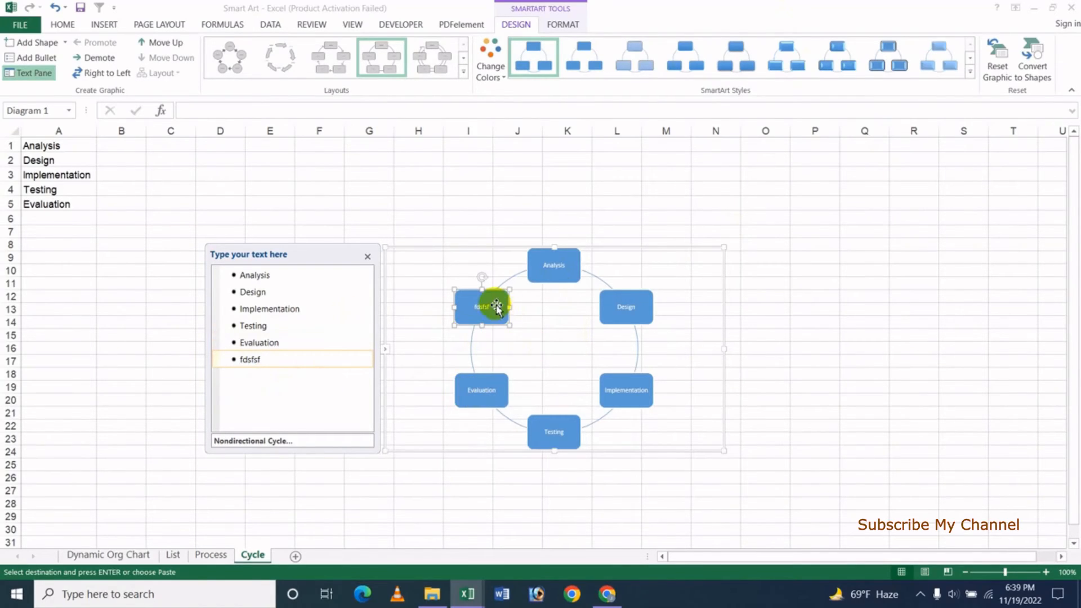
{"action": "left_click", "coordinate": [459, 319]}
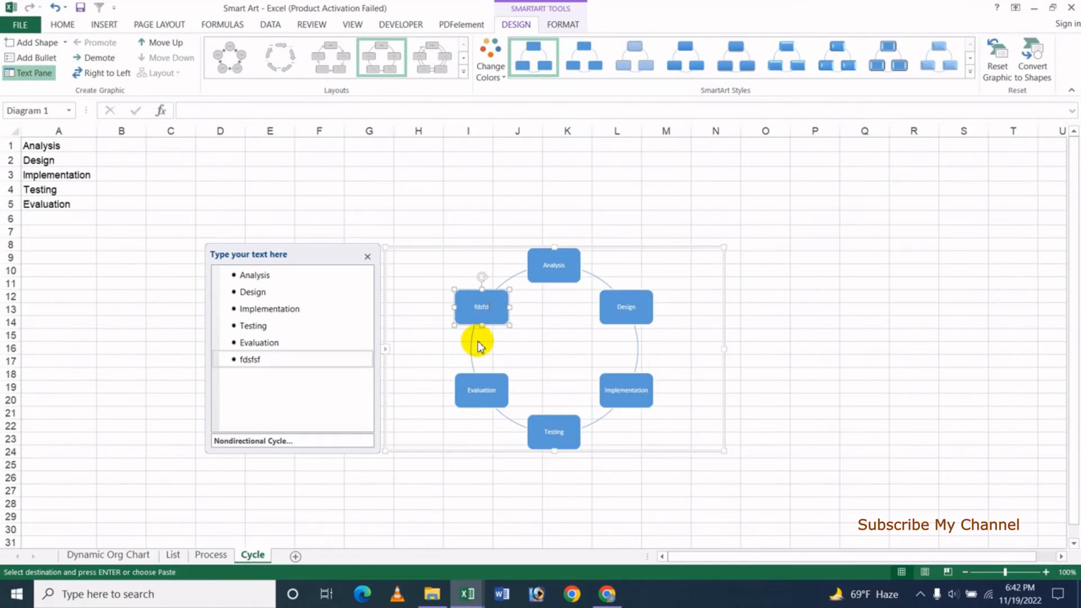
{"action": "left_click", "coordinate": [66, 45]}
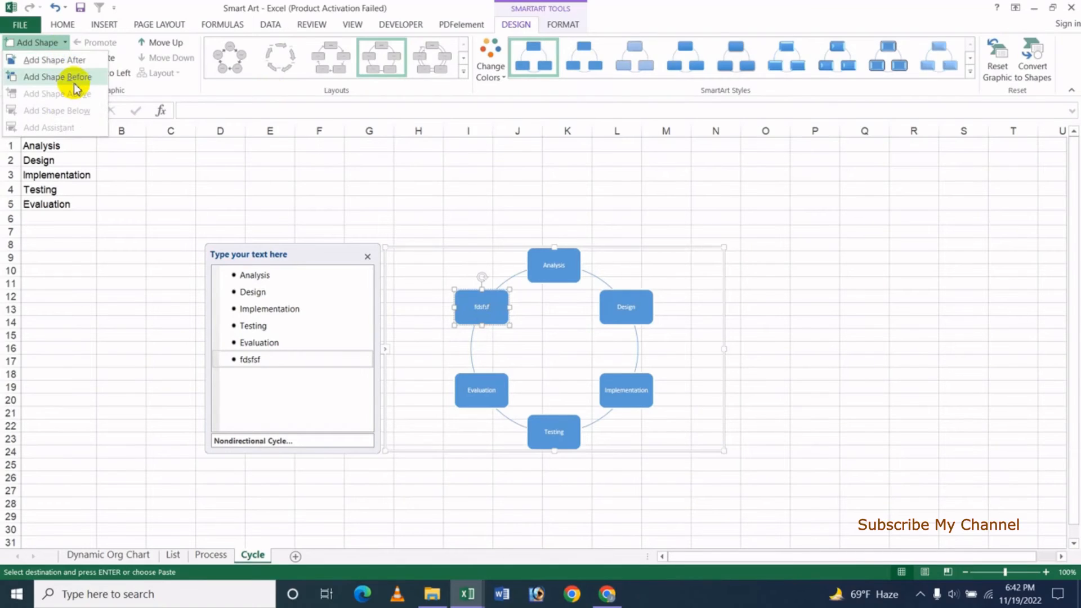
{"action": "left_click", "coordinate": [84, 60]}
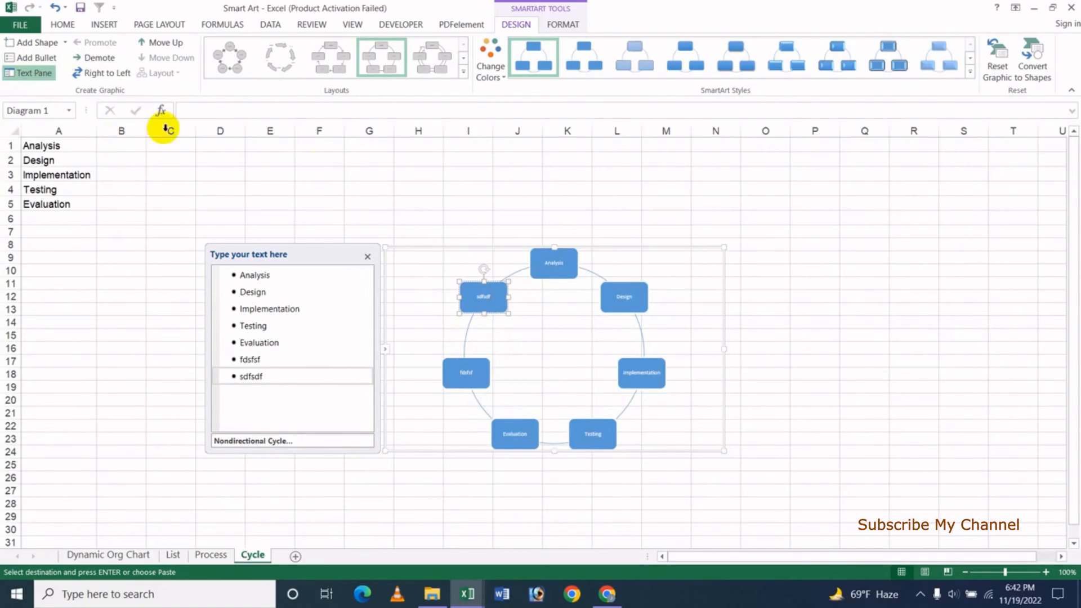
Add a sub-bullet "fdsf" under sdfsdf, append the five learning steps and "dsfdf" as bullets, and toggle the text pane off and on.
{"action": "left_click", "coordinate": [52, 59]}
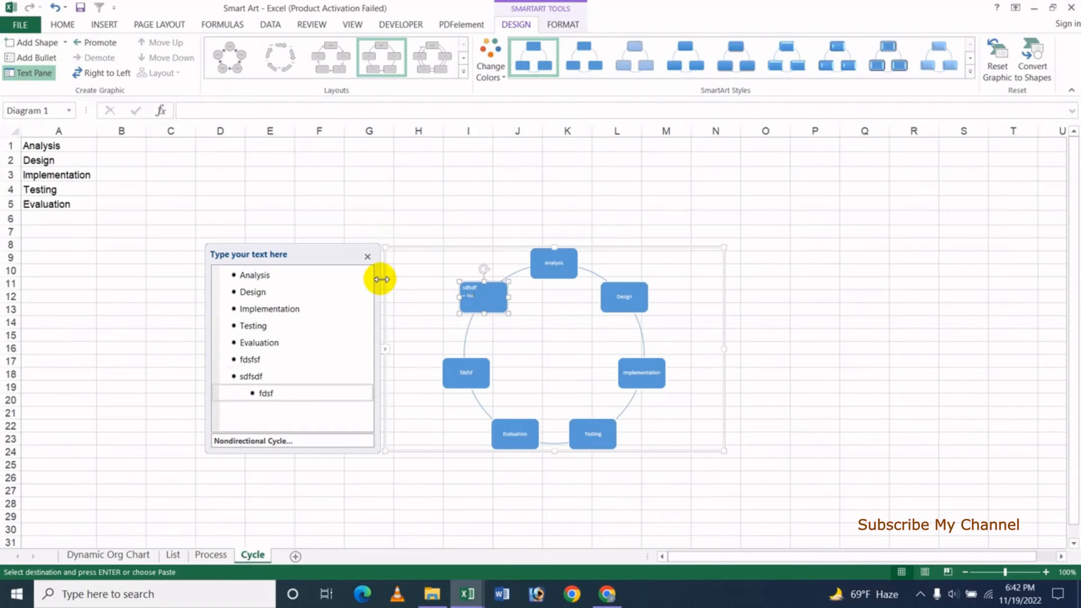
{"action": "type", "text": "Learn Formulas Learn Charts Learn Pivot Tables Learn Macros Excel Guru"}
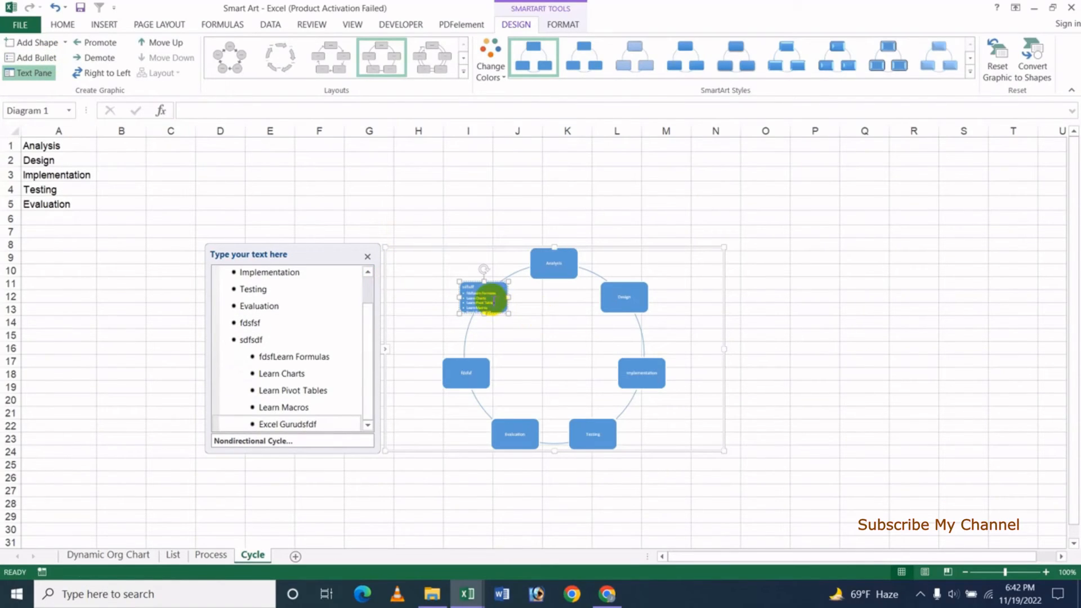
{"action": "left_click", "coordinate": [34, 74]}
{"action": "left_click", "coordinate": [33, 74]}
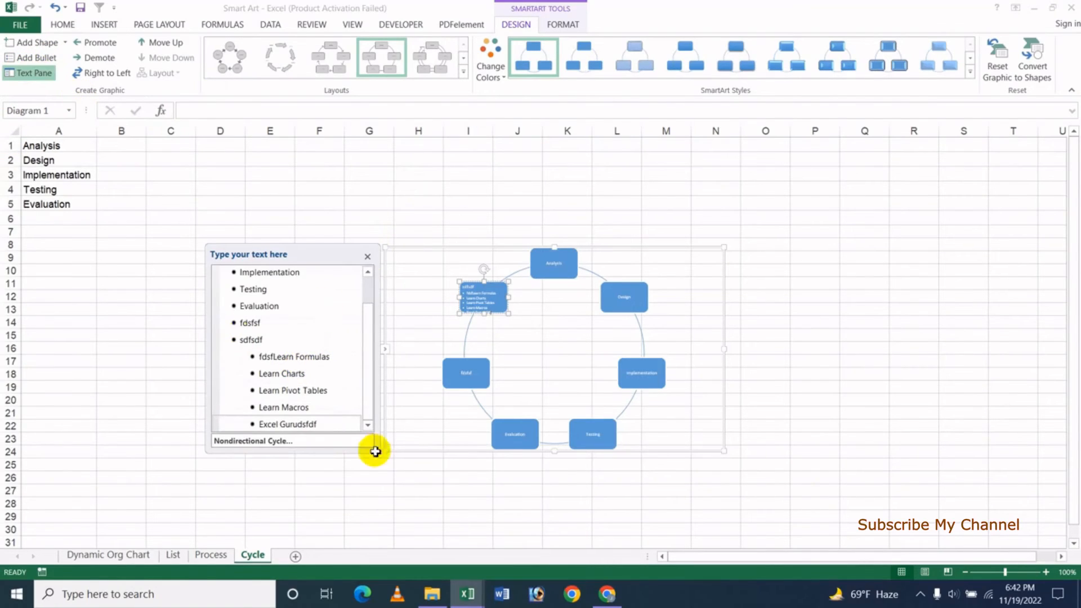
Demote the Learn Charts bullet one level, and demote the sdfsdf shape and promote it back.
{"action": "left_click", "coordinate": [104, 68]}
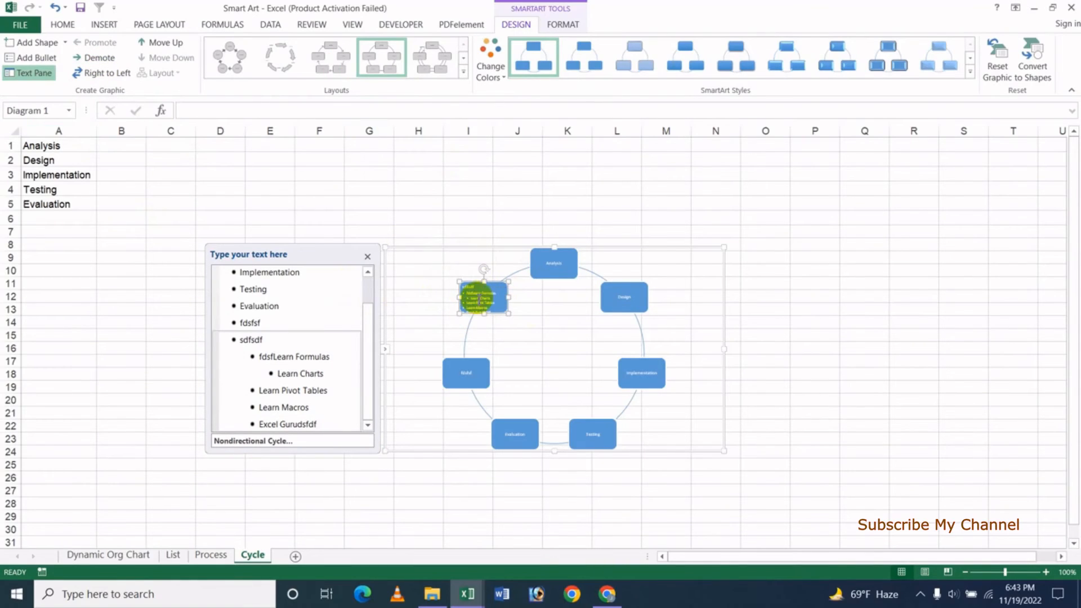
{"action": "left_click", "coordinate": [94, 58]}
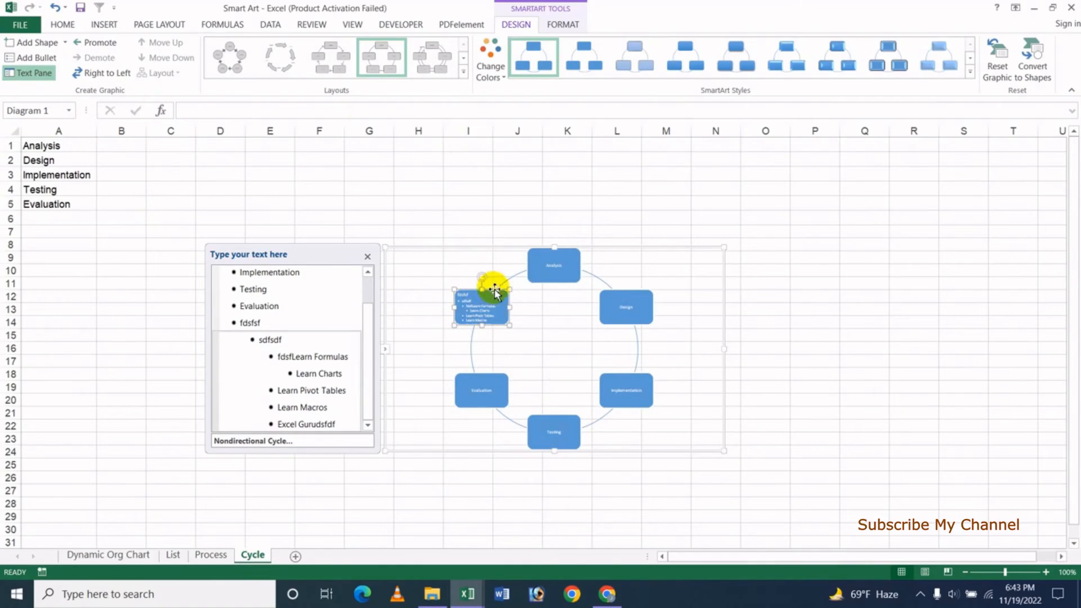
{"action": "left_click", "coordinate": [94, 45]}
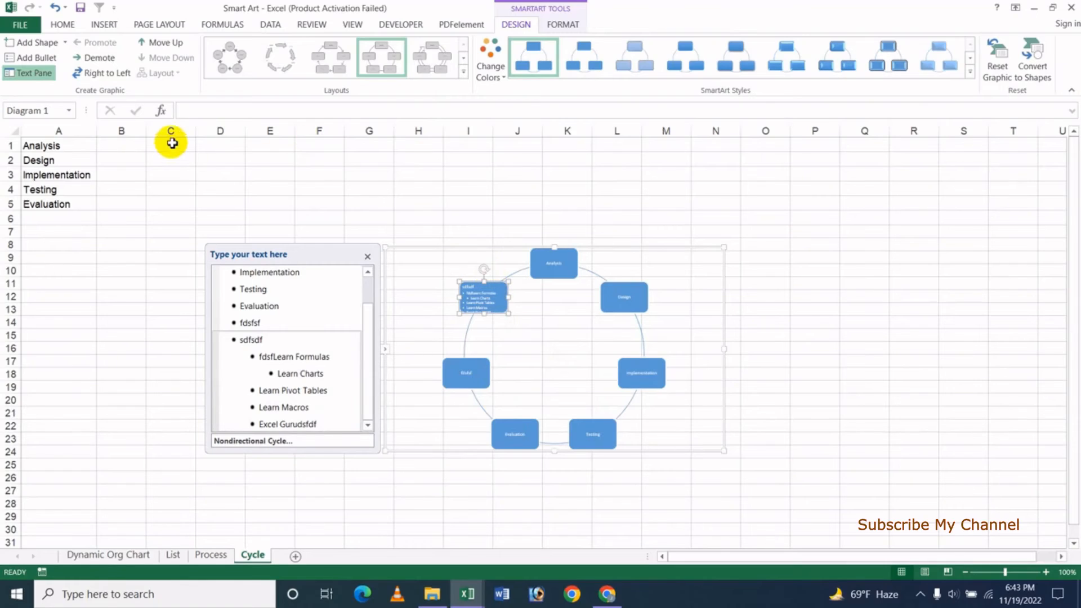
Flip the cycle diagram to right-to-left order and switch it back.
{"action": "left_click", "coordinate": [107, 74]}
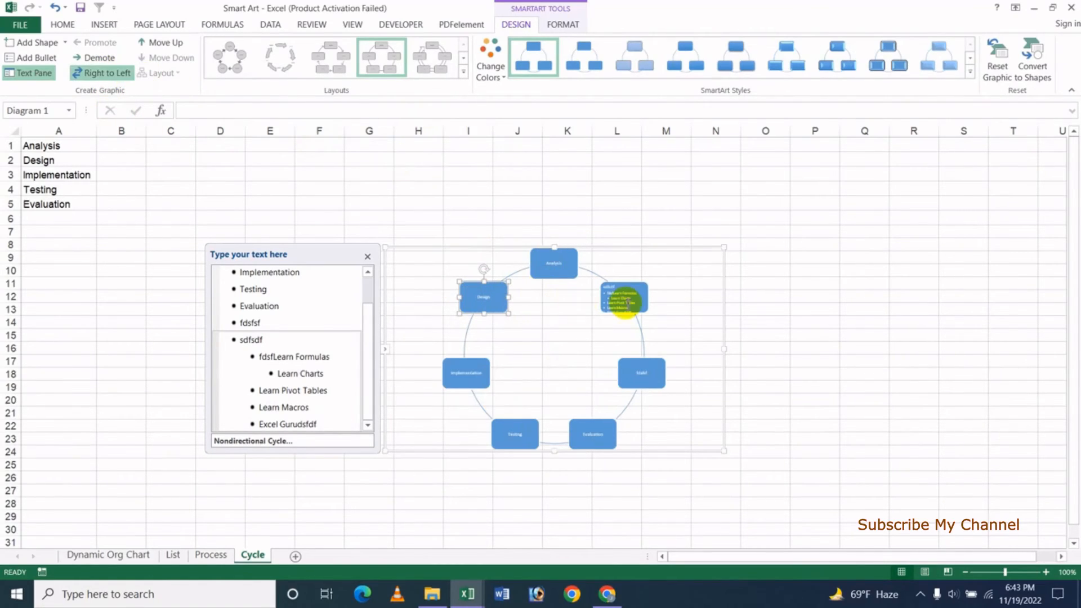
{"action": "left_click", "coordinate": [108, 74]}
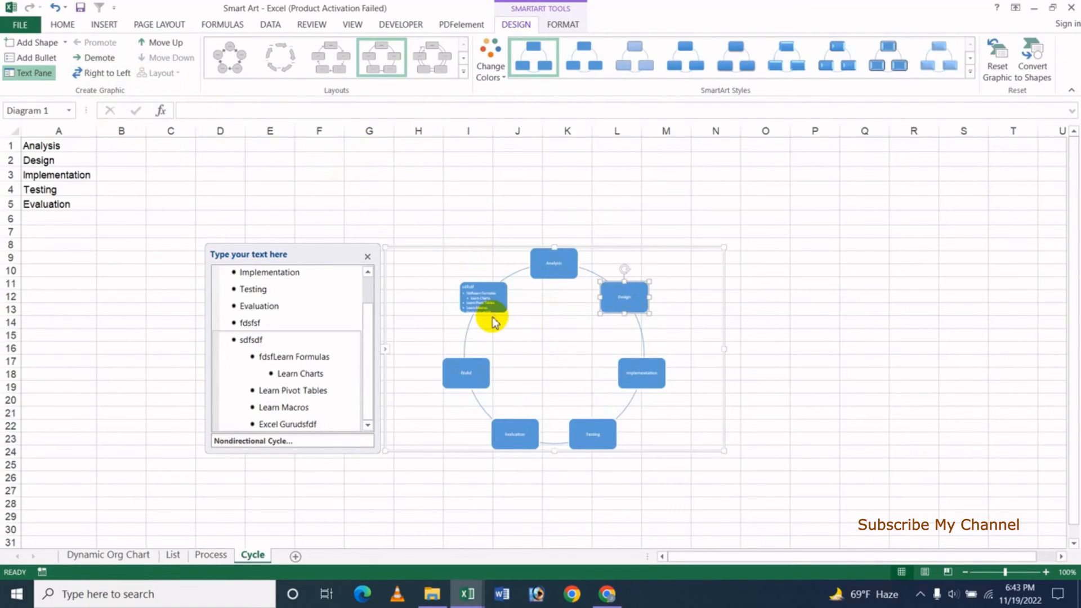
Move the sdfsdf shape up one place ahead of fdsfsf and back down again.
{"action": "left_click", "coordinate": [479, 292]}
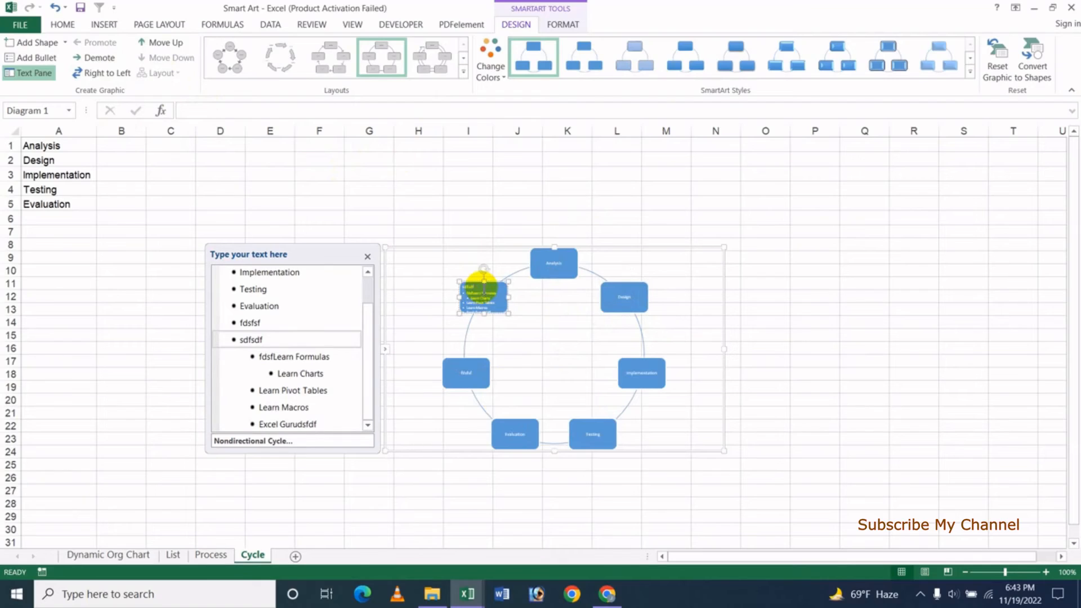
{"action": "left_click", "coordinate": [164, 43]}
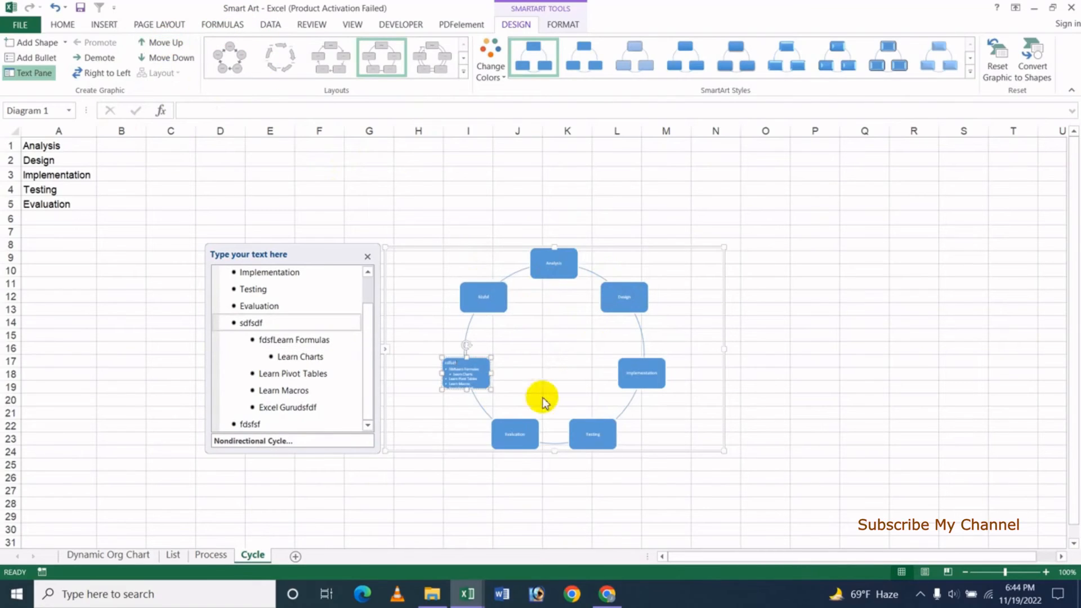
{"action": "left_click", "coordinate": [164, 57]}
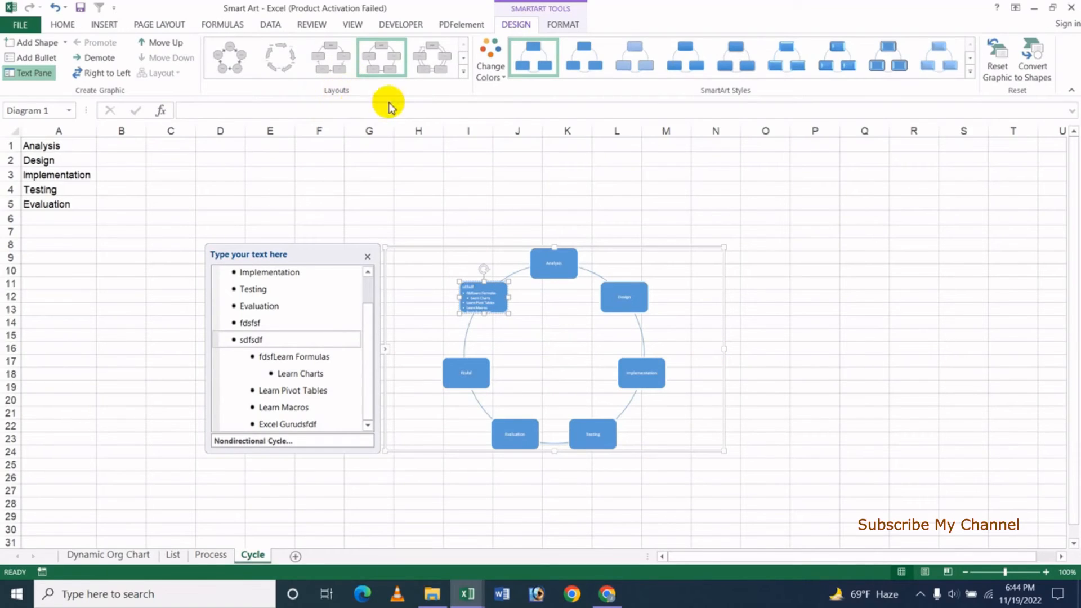
Change the cycle diagram's layout to Segmented Cycle and enlarge its frame up to row 6 and out to column P.
{"action": "left_click", "coordinate": [462, 79]}
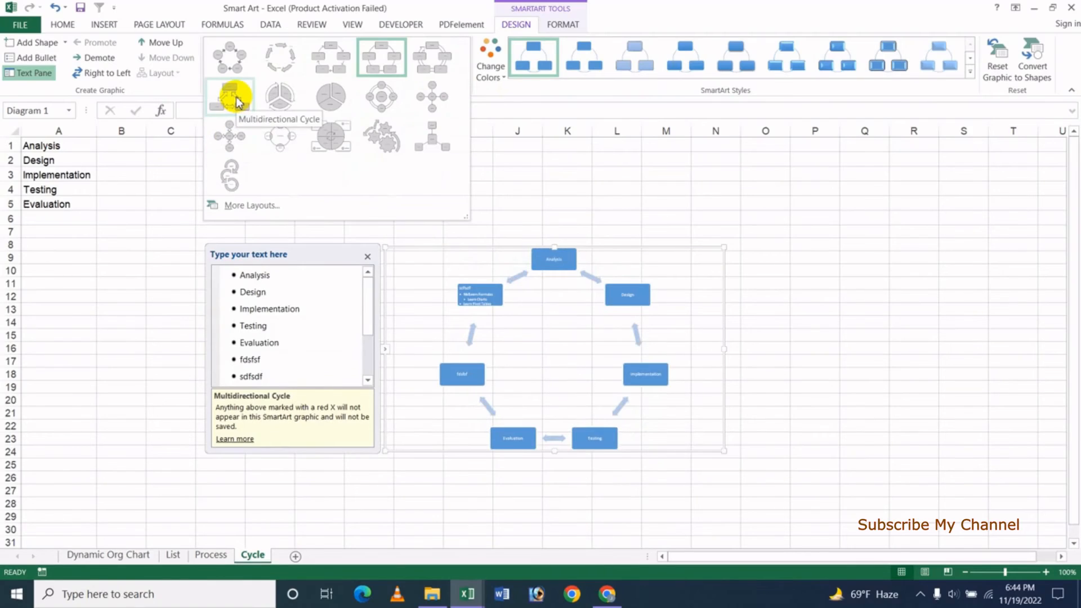
{"action": "left_click", "coordinate": [275, 99]}
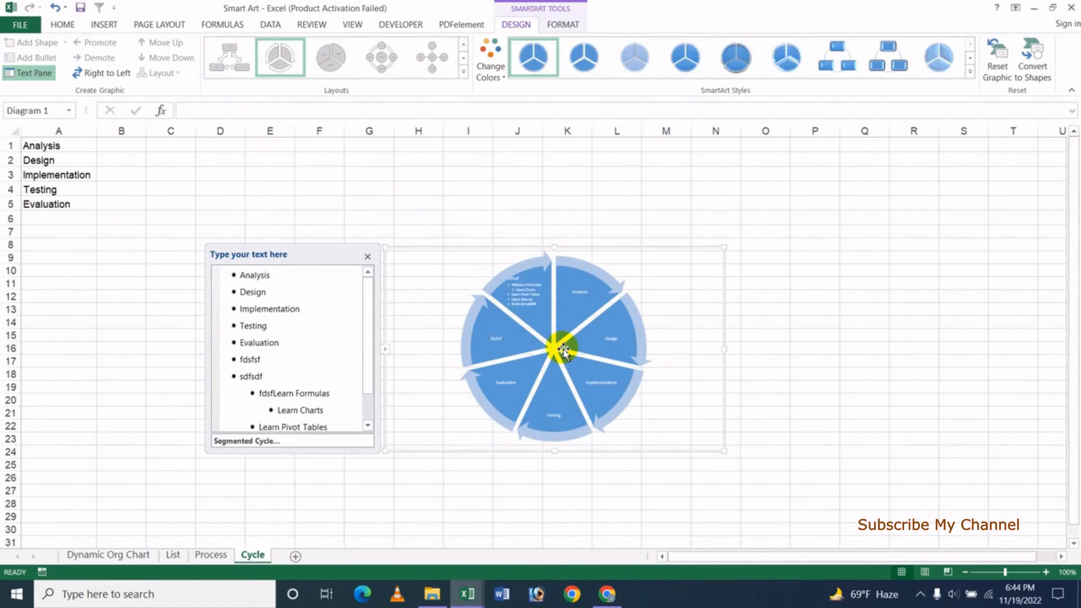
{"action": "left_click_drag", "start_coordinate": [726, 247], "coordinate": [859, 196]}
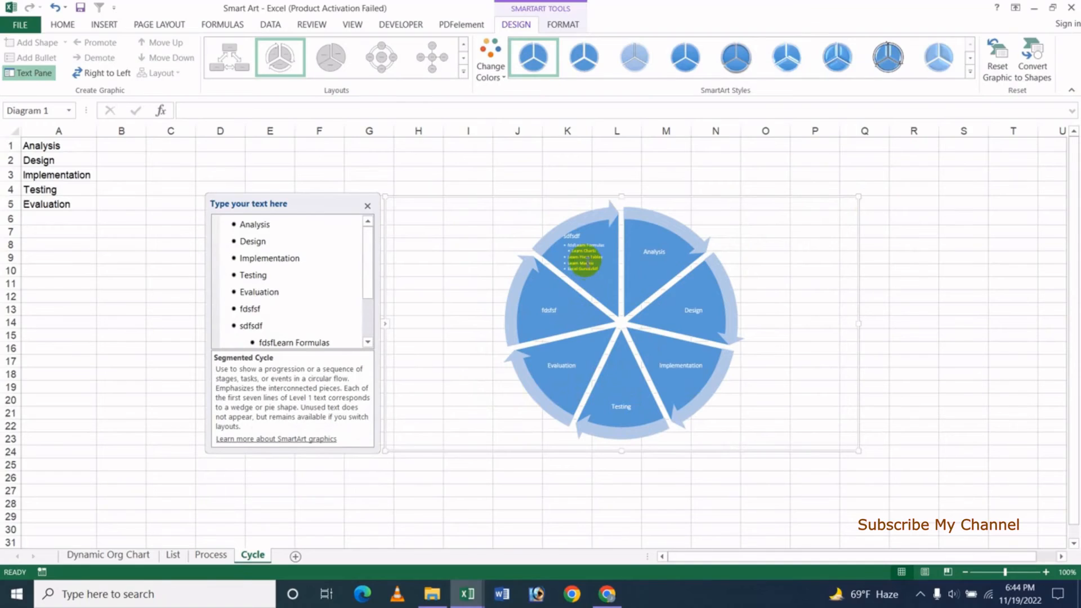
{"action": "left_click", "coordinate": [586, 263]}
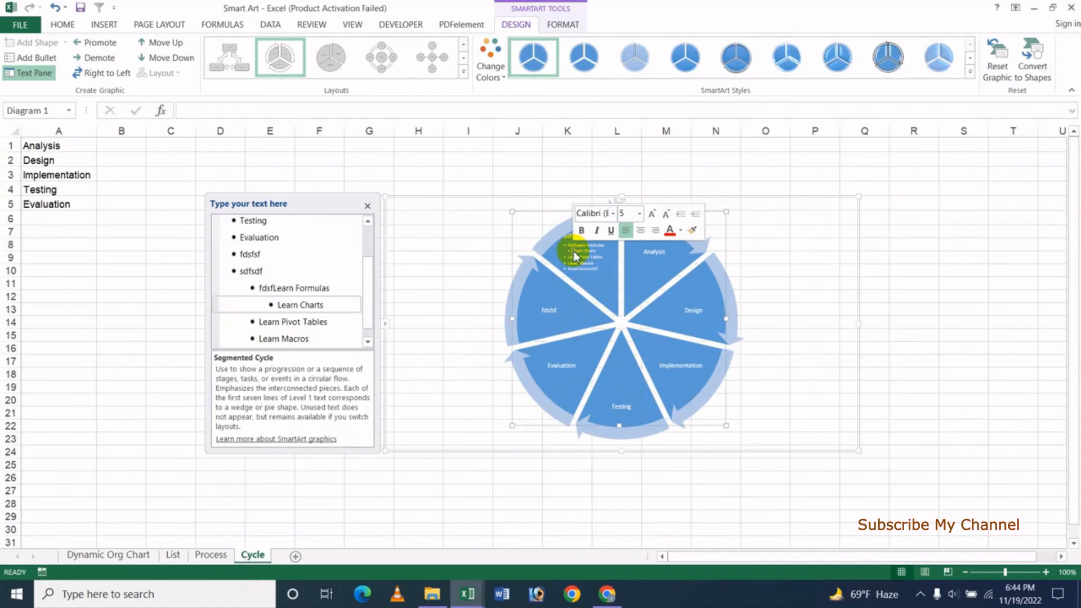
{"action": "left_click", "coordinate": [572, 266]}
{"action": "left_click", "coordinate": [577, 270]}
{"action": "left_click_drag", "start_coordinate": [609, 270], "coordinate": [603, 271]}
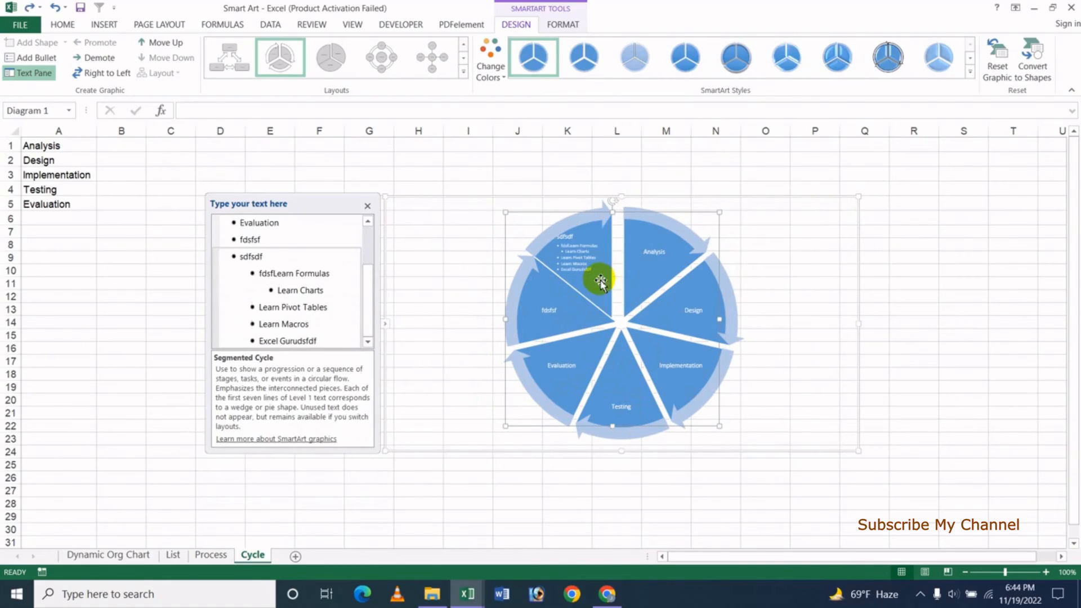
{"action": "key", "text": "ctrl+z"}
Delete all the sub-bullets under sdfsdf in the segmented cycle, keeping only the segment's own title.
{"action": "left_click", "coordinate": [580, 251]}
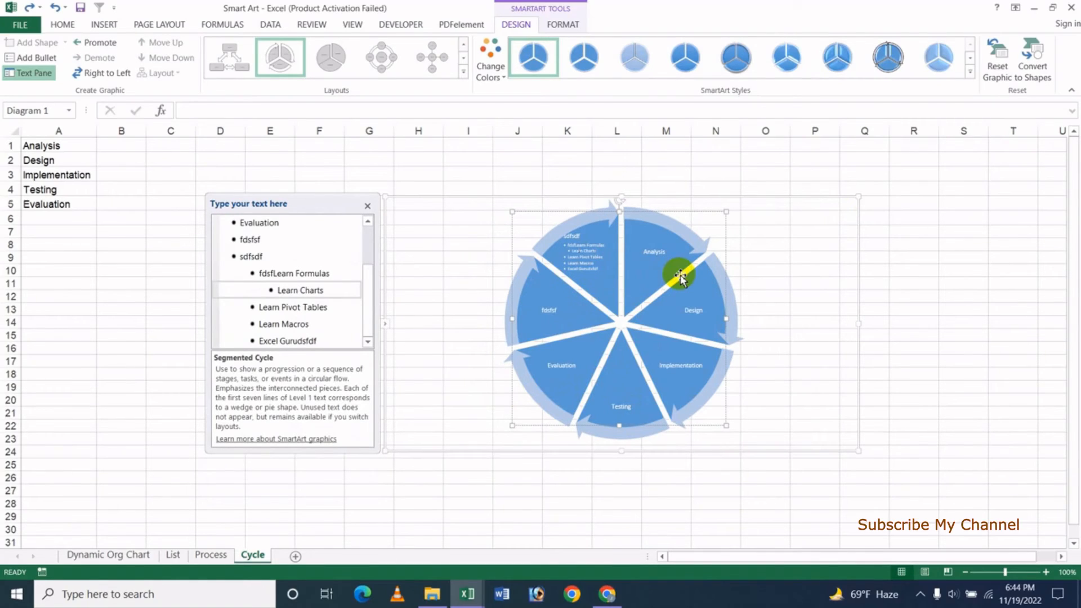
{"action": "key", "text": "Delete"}
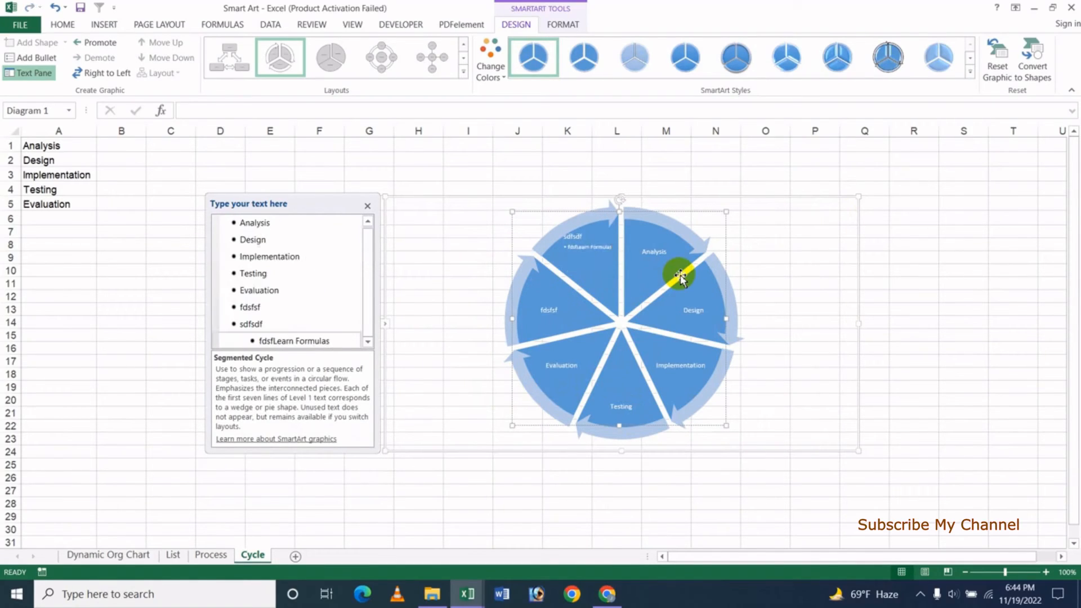
{"action": "key", "text": "BackSpace"}
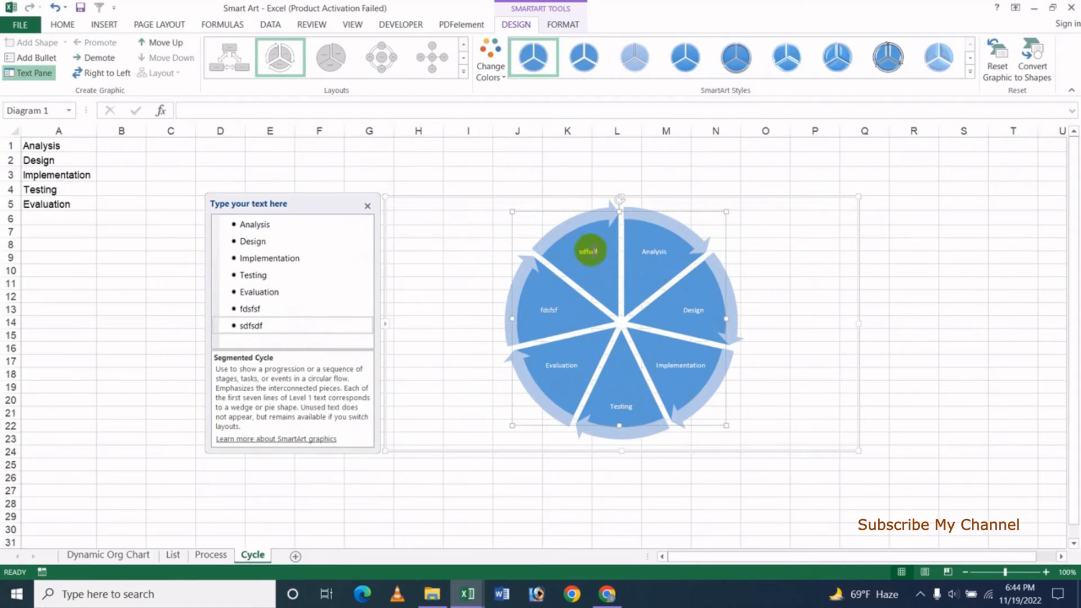
Recolor the segmented cycle with the orange-to-gray Colorful scheme and apply the fifth 3-D SmartArt style.
{"action": "left_click", "coordinate": [490, 67]}
{"action": "left_click", "coordinate": [552, 174]}
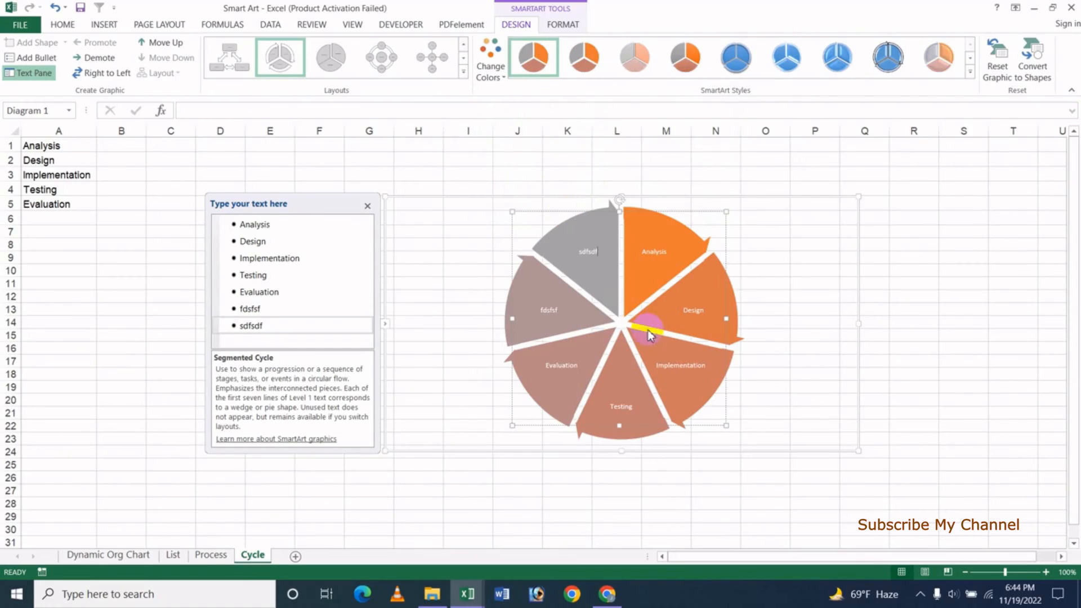
{"action": "left_click", "coordinate": [970, 75]}
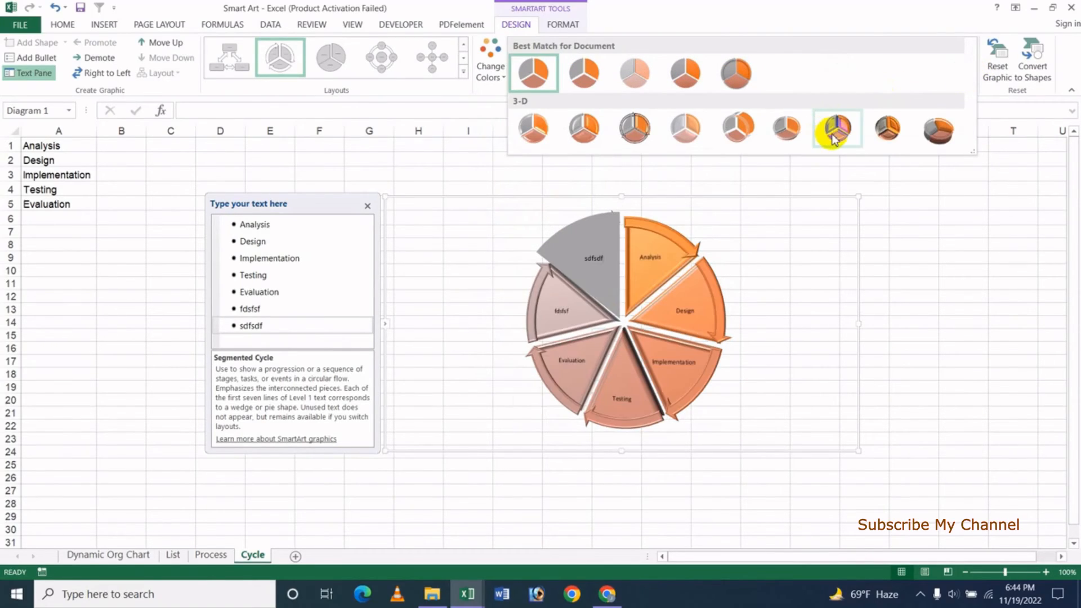
{"action": "left_click", "coordinate": [738, 129]}
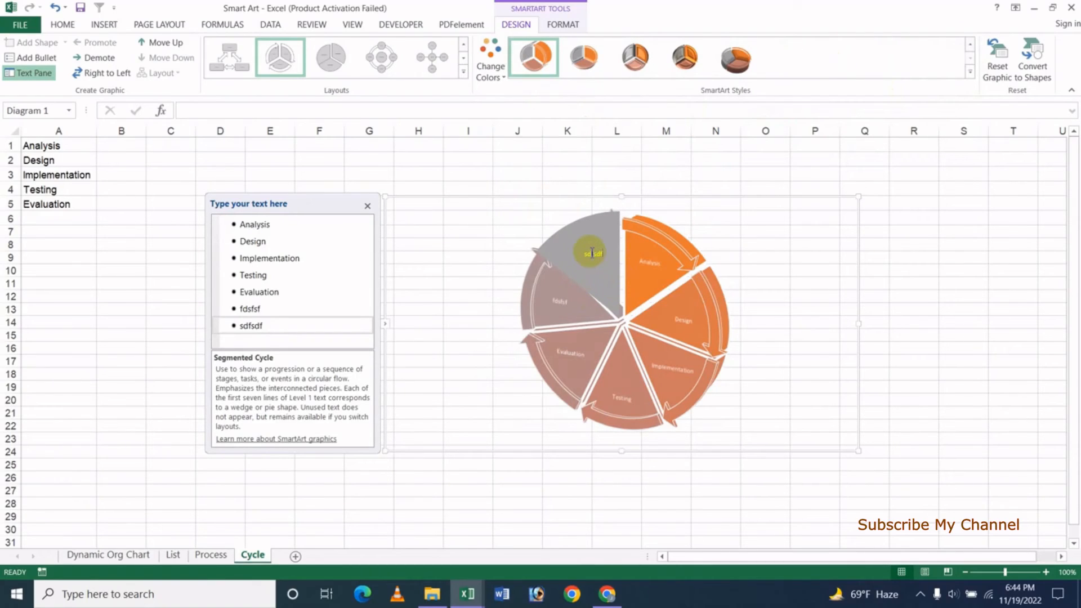
Undo the 3-D style, the color change and the deletion of the sdfsdf sub-bullets.
{"action": "key", "text": "ctrl+z"}
{"action": "key", "text": "ctrl+z"}
{"action": "key", "text": "ctrl+z"}
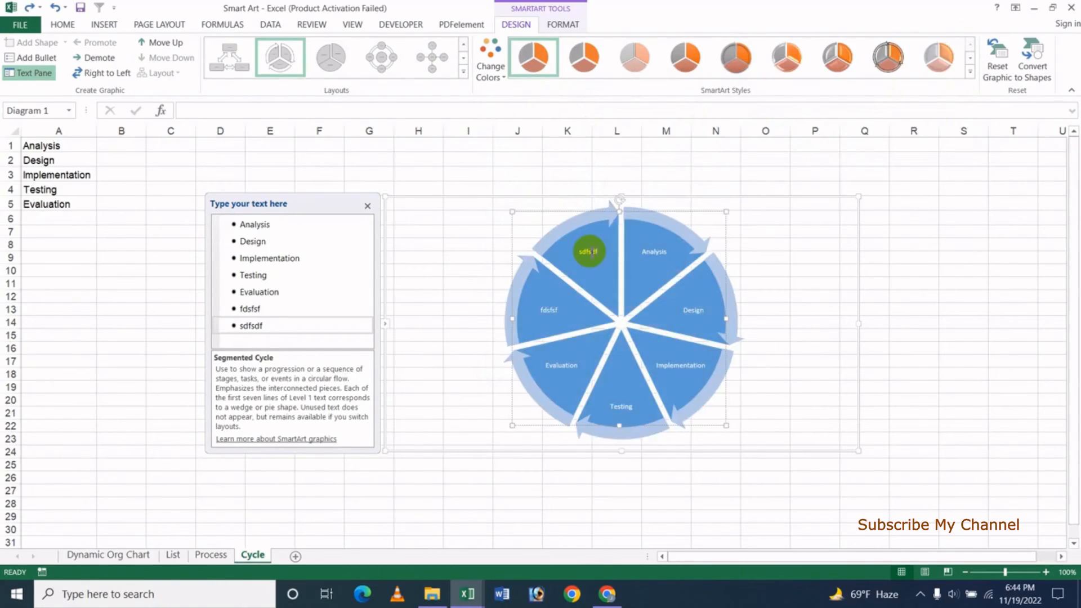
{"action": "key", "text": "ctrl+z"}
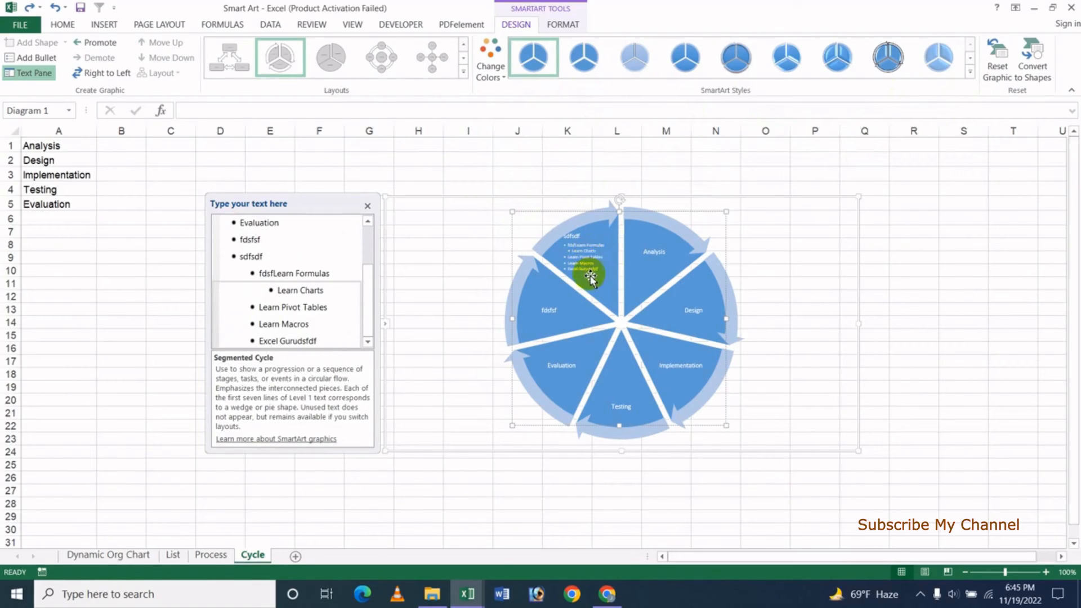
Recolor the segmented cycle with the fourth Colorful scheme and apply the fourth Best Match for Document style.
{"action": "left_click", "coordinate": [668, 224]}
{"action": "left_click", "coordinate": [491, 71]}
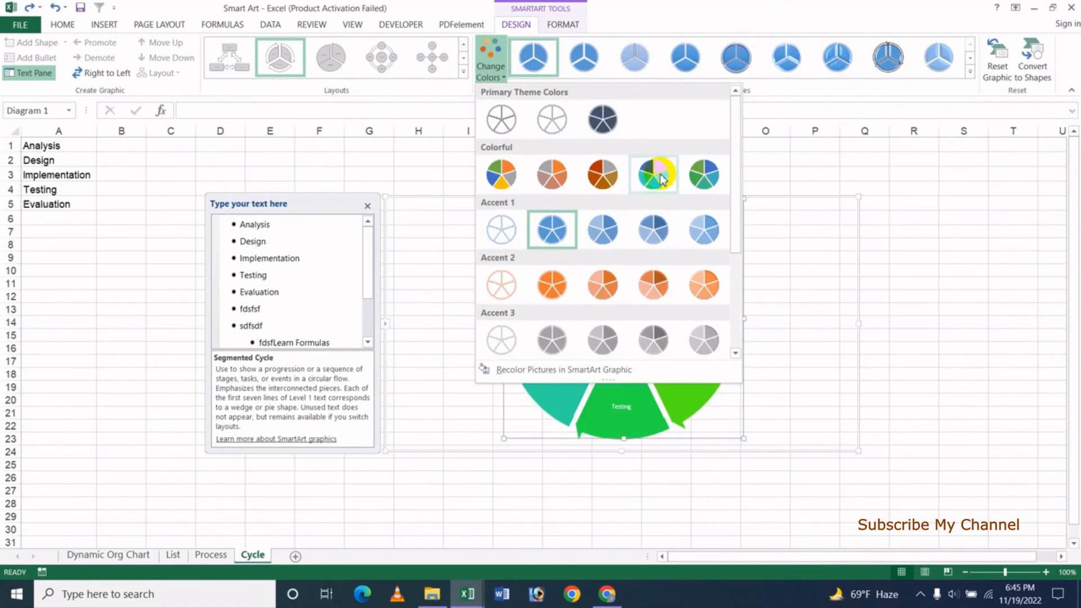
{"action": "left_click", "coordinate": [654, 175]}
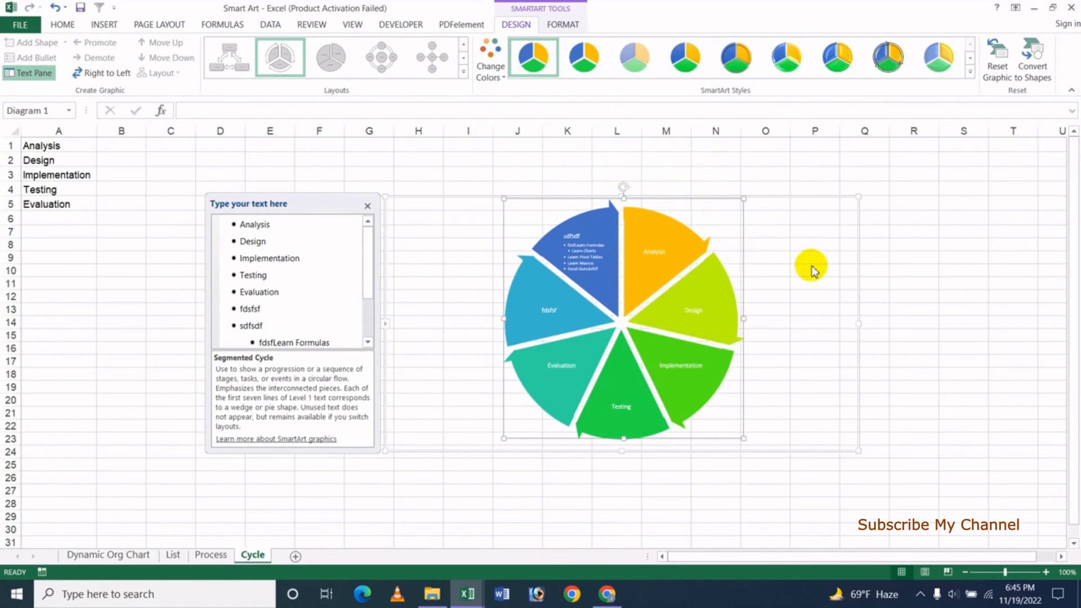
{"action": "left_click", "coordinate": [970, 71]}
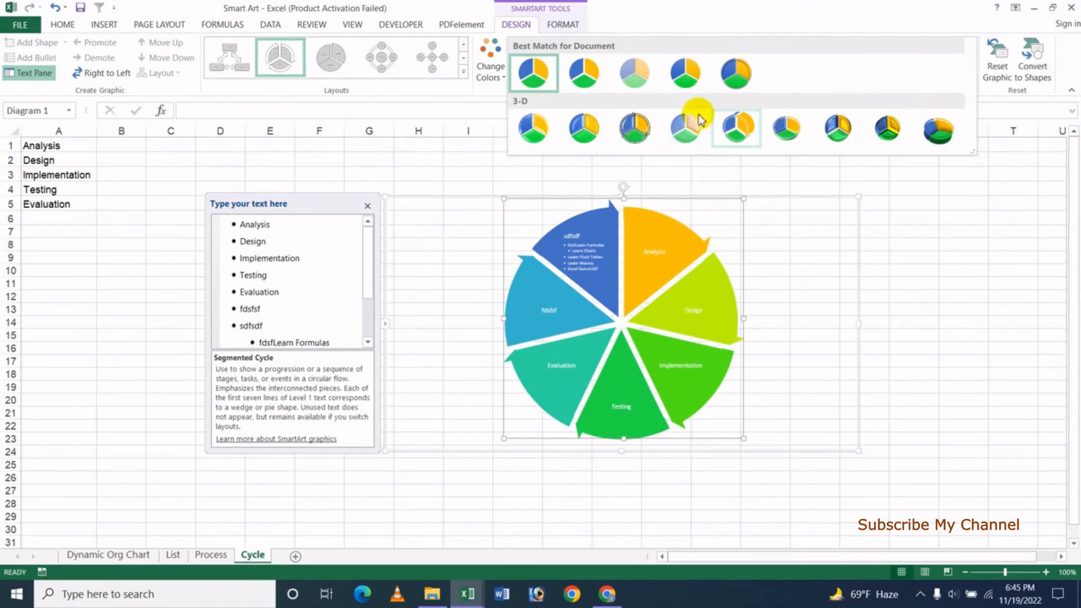
{"action": "left_click", "coordinate": [686, 75]}
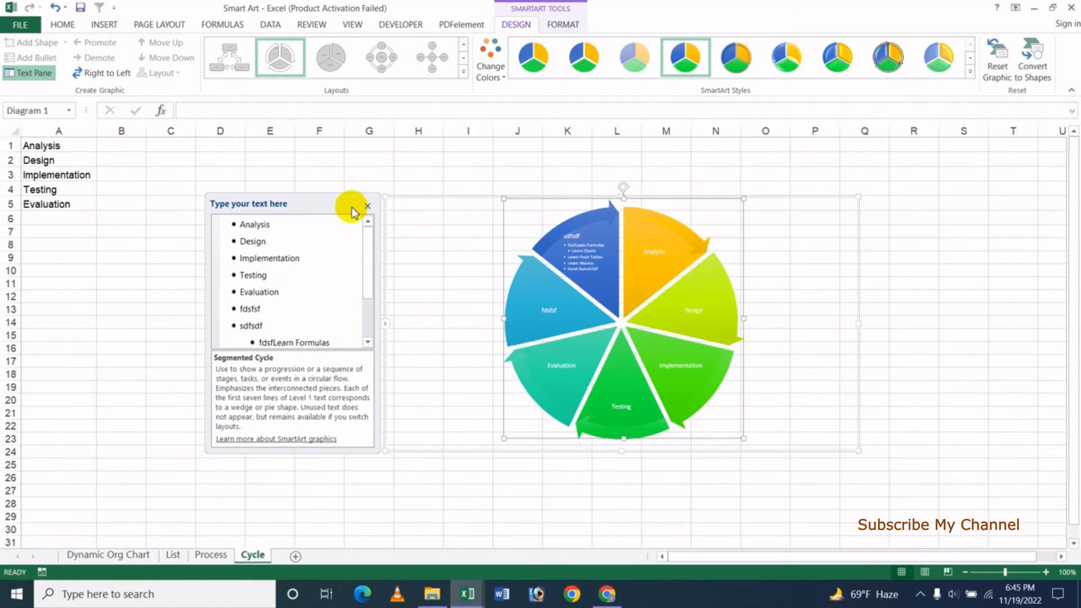
Delete the segmented cycle diagram from the Cycle sheet.
{"action": "left_click", "coordinate": [588, 195]}
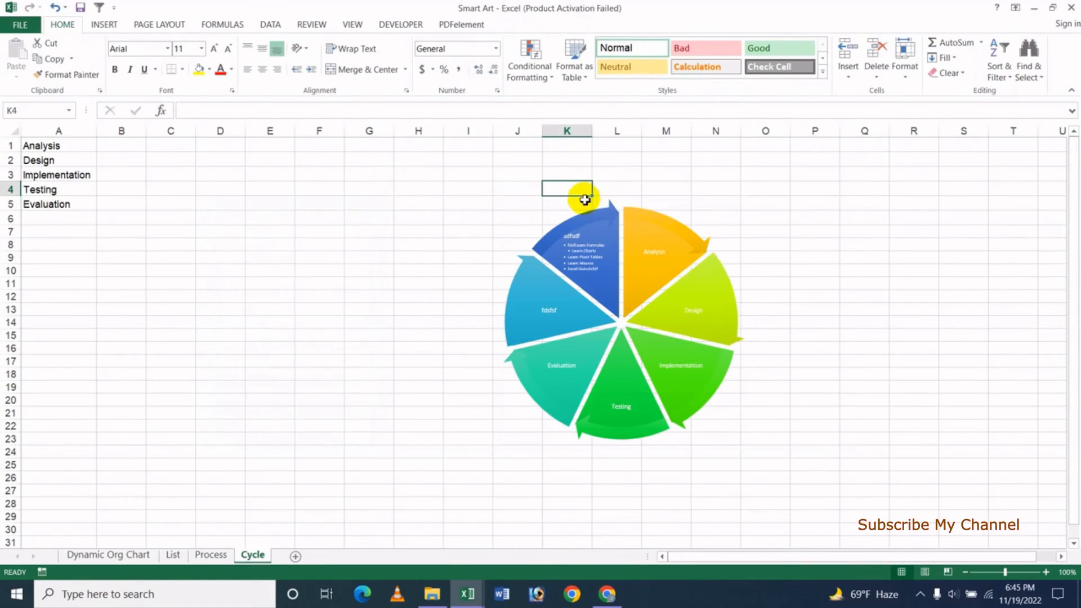
{"action": "left_click", "coordinate": [586, 200]}
{"action": "key", "text": "Delete"}
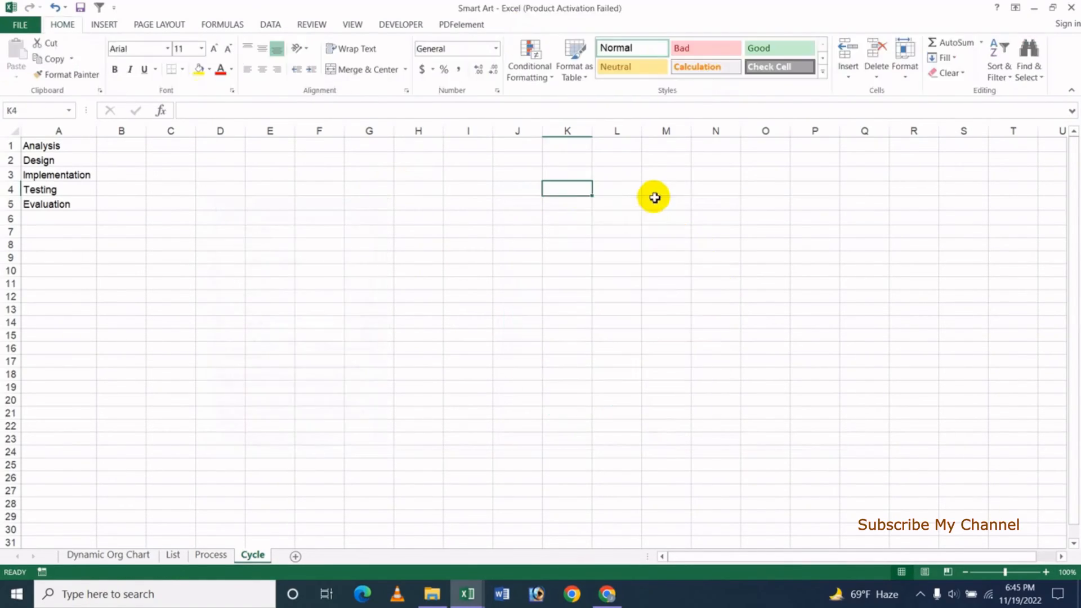
{"action": "left_click", "coordinate": [362, 234]}
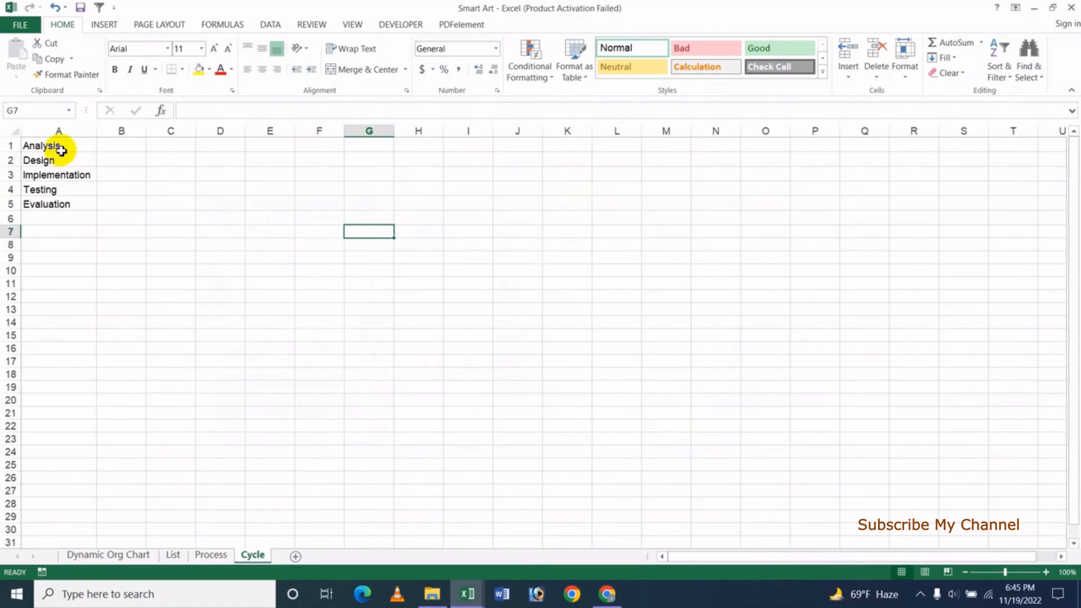
Copy the five items in A1:A5 and insert a Continuous Cycle SmartArt graphic.
{"action": "left_click_drag", "start_coordinate": [62, 150], "coordinate": [60, 204]}
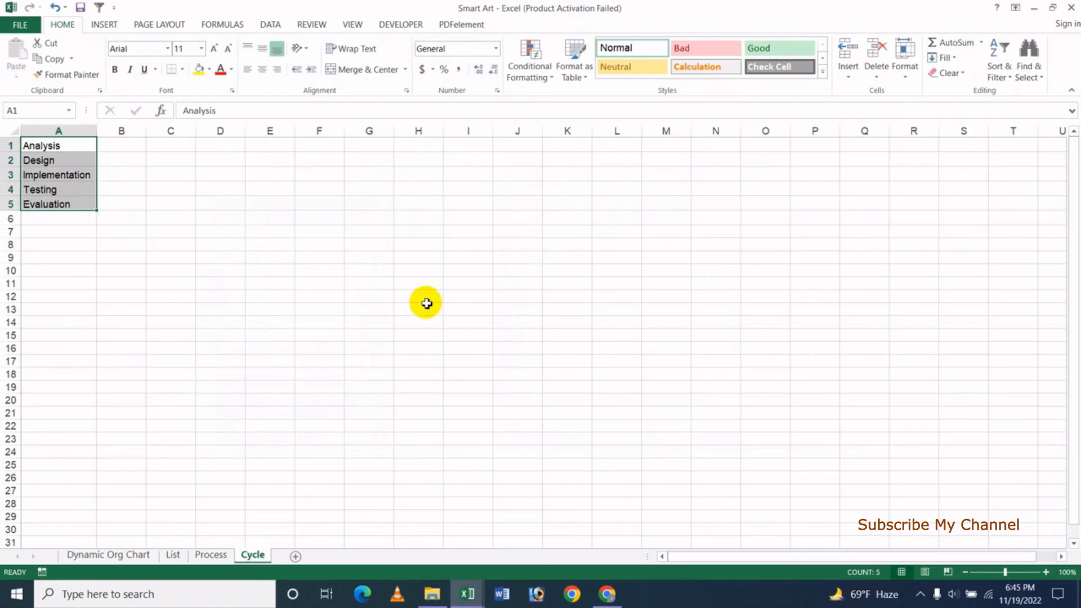
{"action": "key", "text": "ctrl+c"}
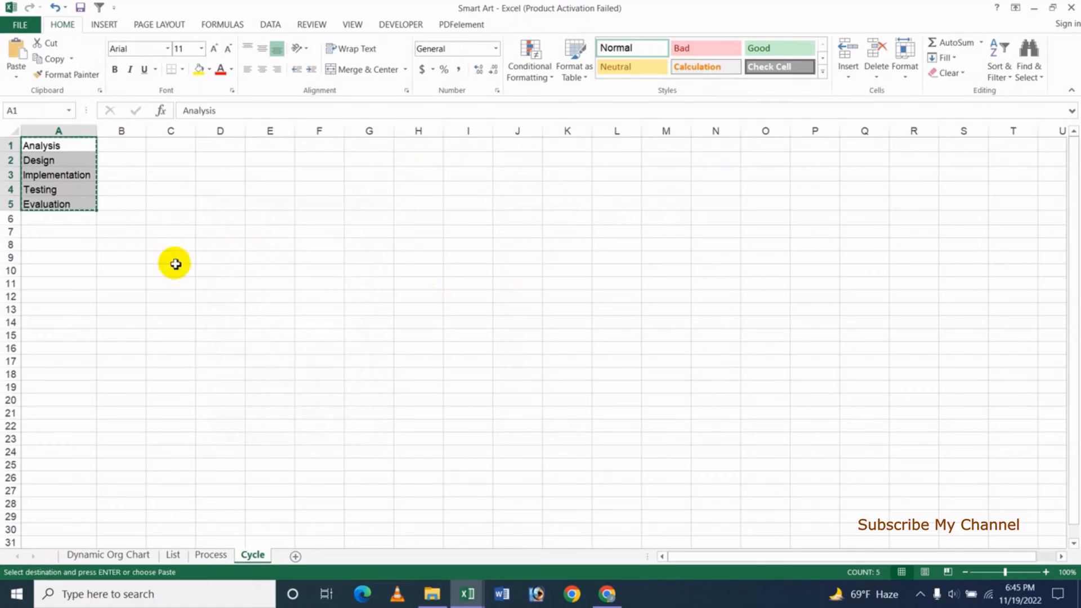
{"action": "left_click", "coordinate": [104, 24]}
{"action": "left_click", "coordinate": [245, 57]}
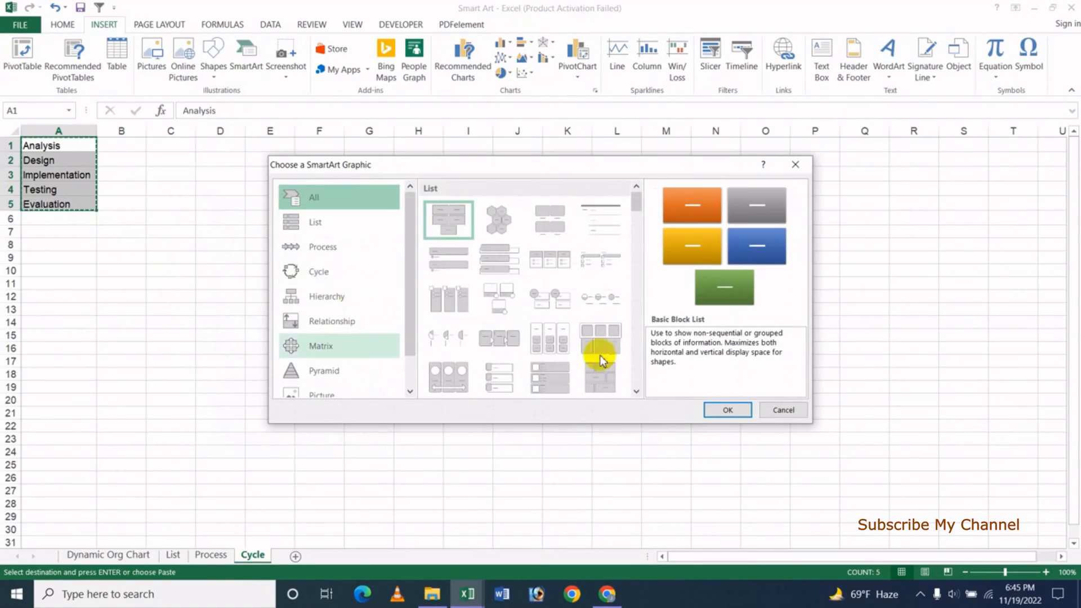
{"action": "left_click", "coordinate": [323, 272]}
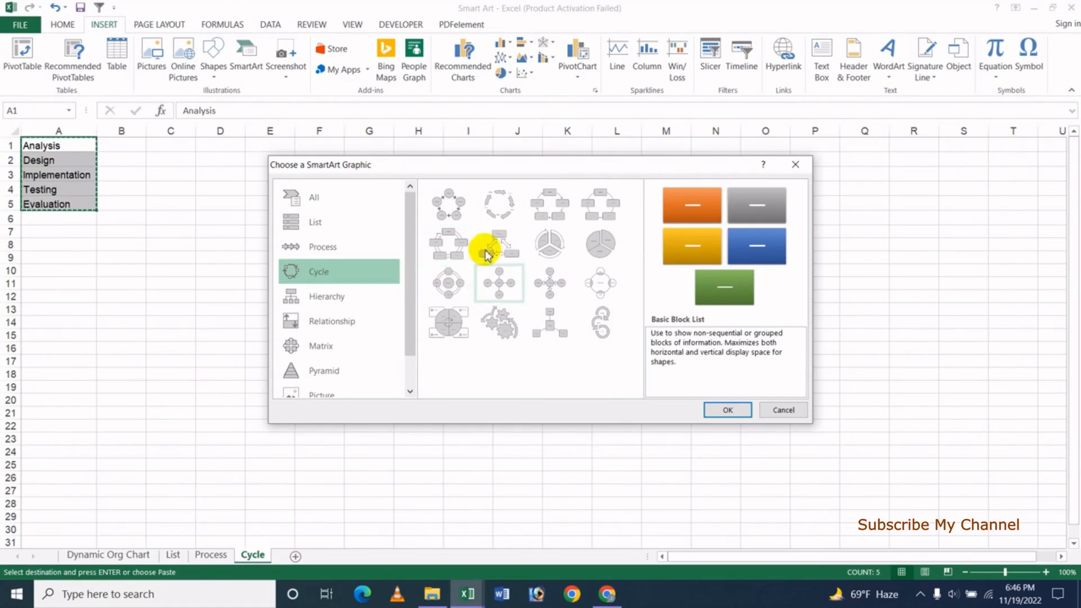
{"action": "left_click", "coordinate": [448, 258]}
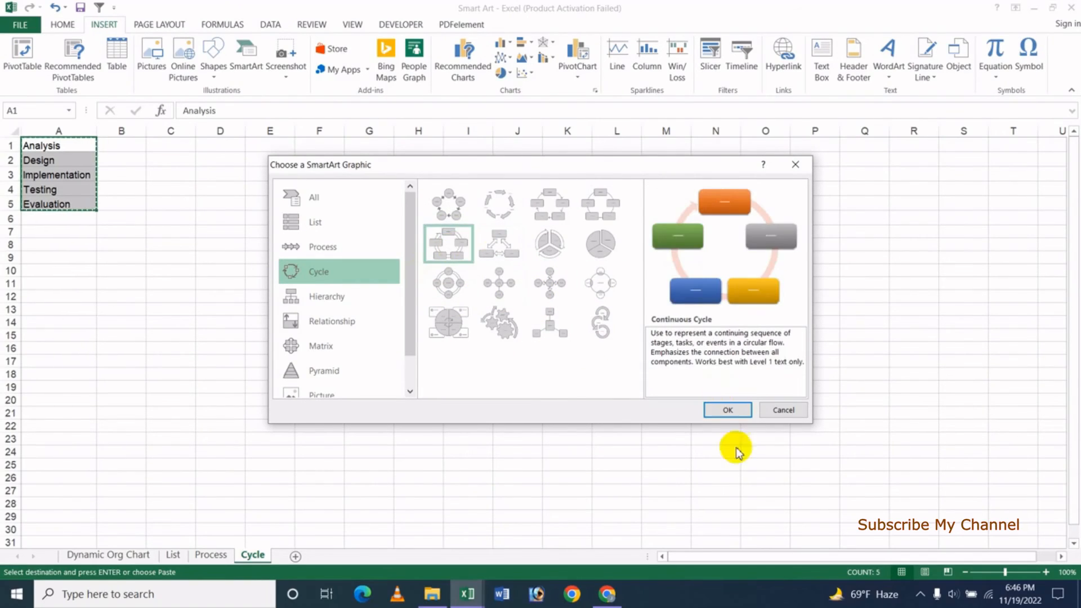
{"action": "left_click", "coordinate": [733, 414]}
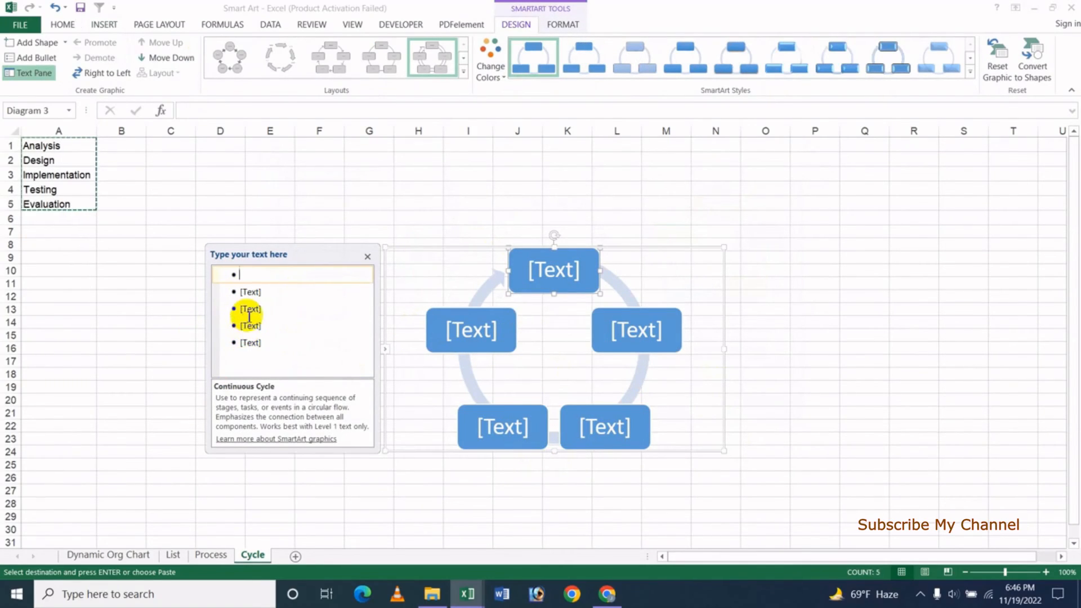
Replace all the placeholder bullets of the new cycle diagram with the copied items Analysis, Design, Implementation, Testing and Evaluation.
{"action": "left_click", "coordinate": [248, 310]}
{"action": "key", "text": "ctrl+a"}
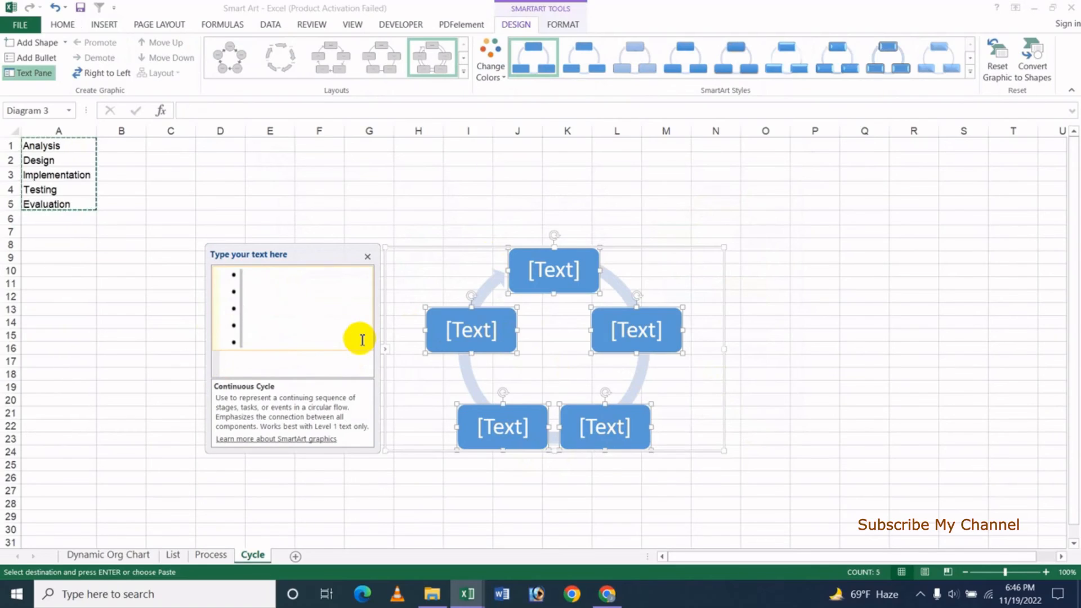
{"action": "key", "text": "Delete"}
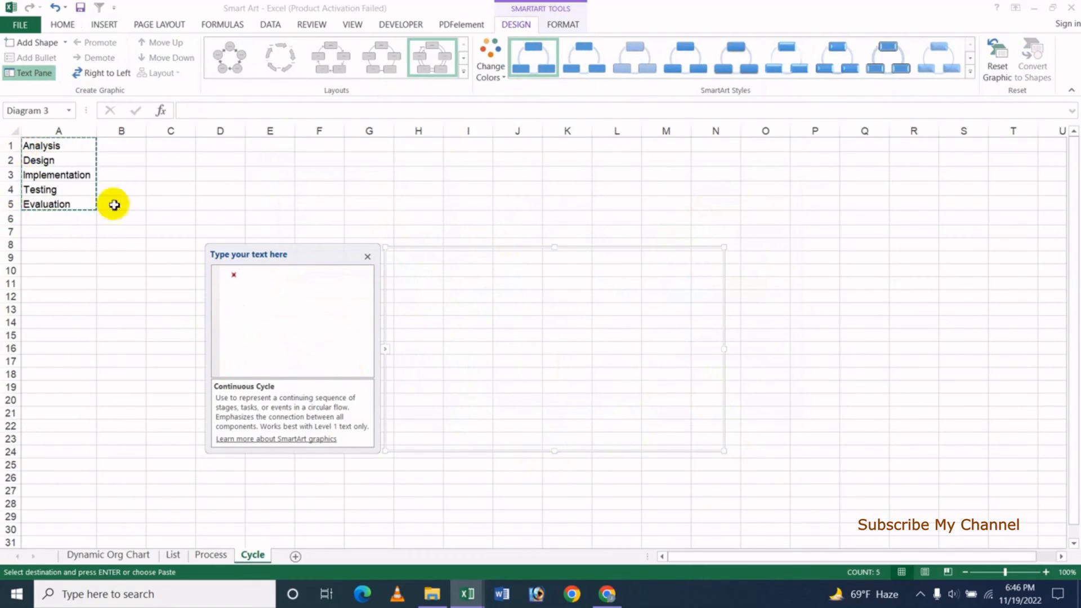
{"action": "key", "text": "ctrl+v"}
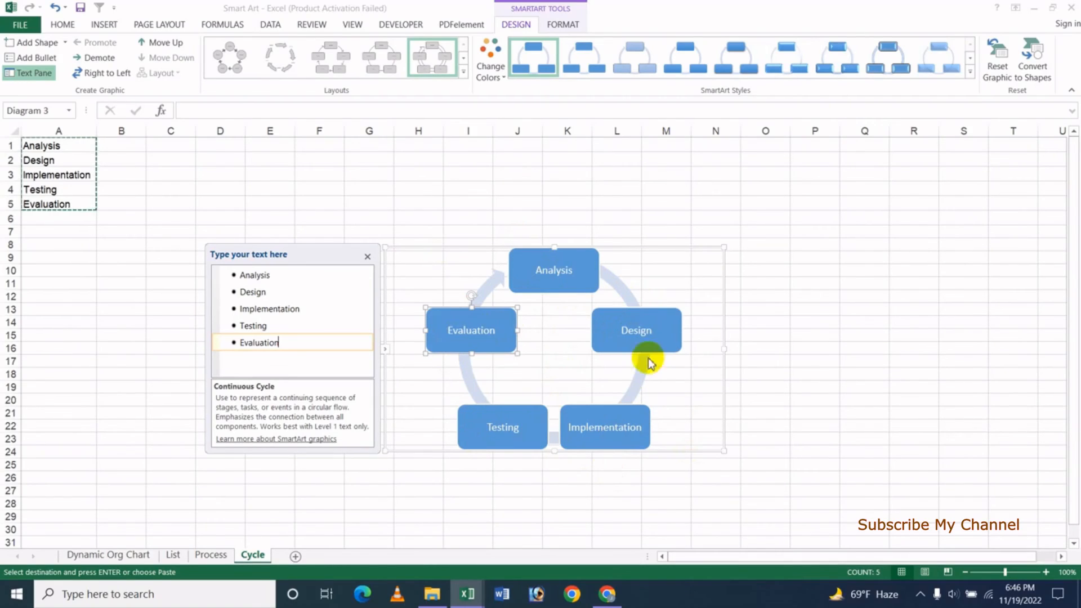
Add a shape after Design in the continuous cycle and label it "dsffsd".
{"action": "left_click", "coordinate": [645, 325]}
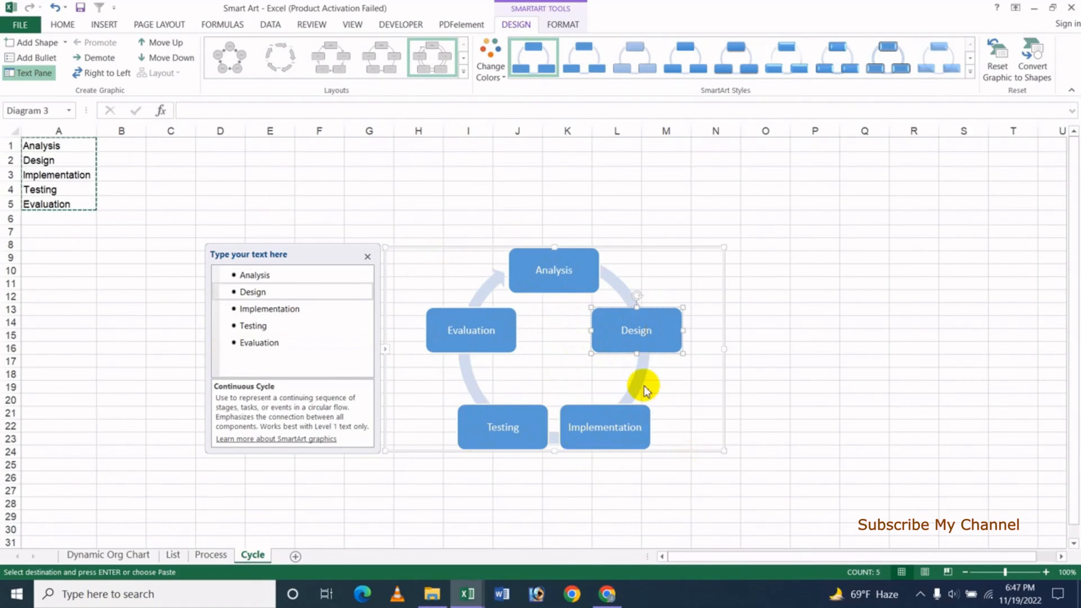
{"action": "left_click", "coordinate": [68, 42]}
{"action": "left_click", "coordinate": [80, 63]}
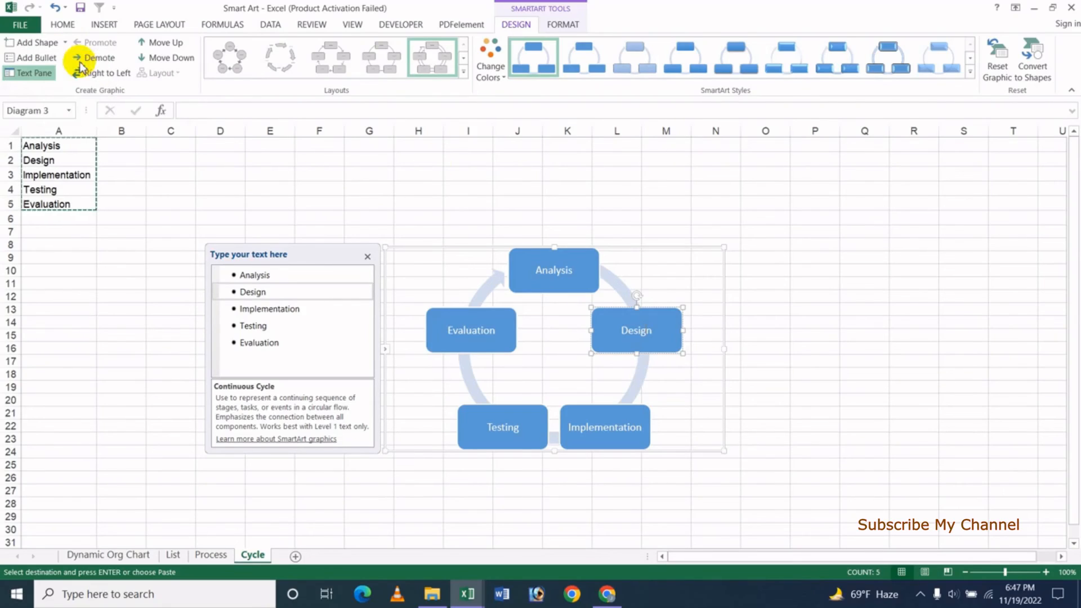
{"action": "left_click", "coordinate": [631, 390]}
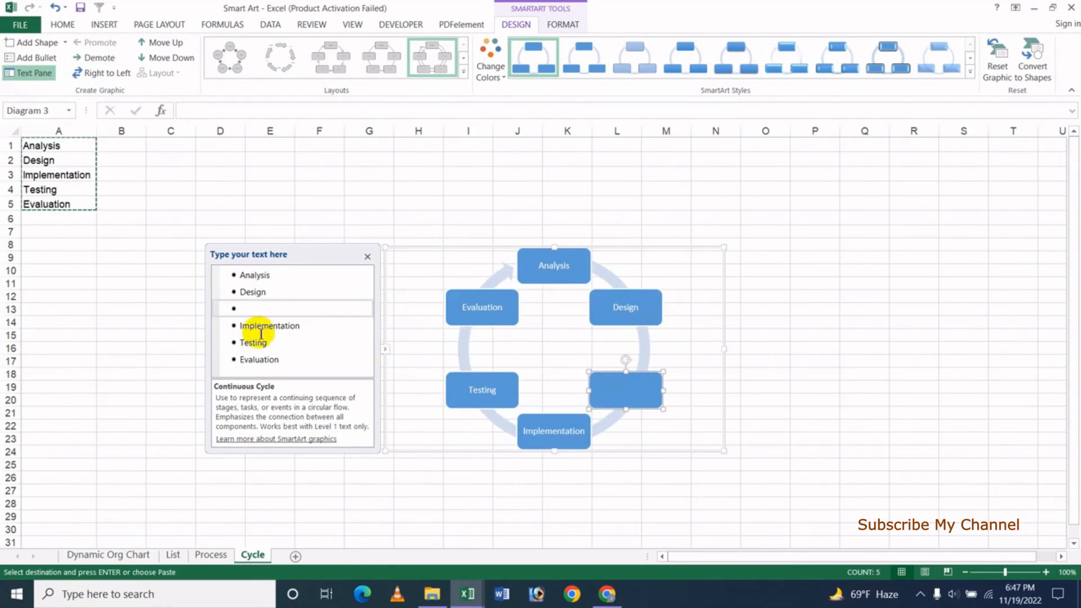
{"action": "left_click", "coordinate": [623, 390]}
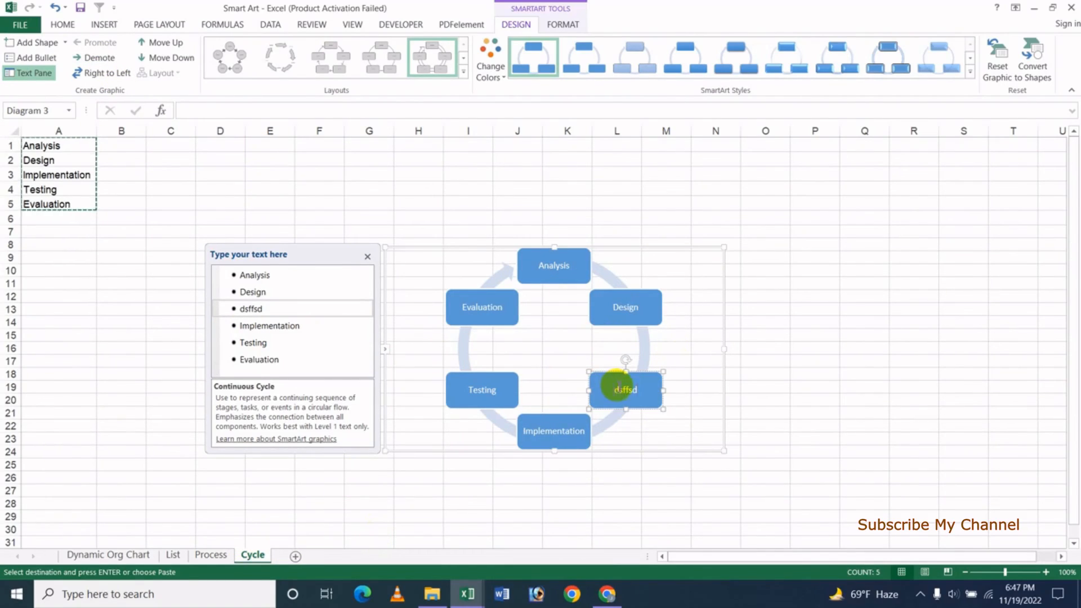
Demote the dsffsd shape to a bullet under Design and promote it back to its own shape.
{"action": "left_click", "coordinate": [109, 60]}
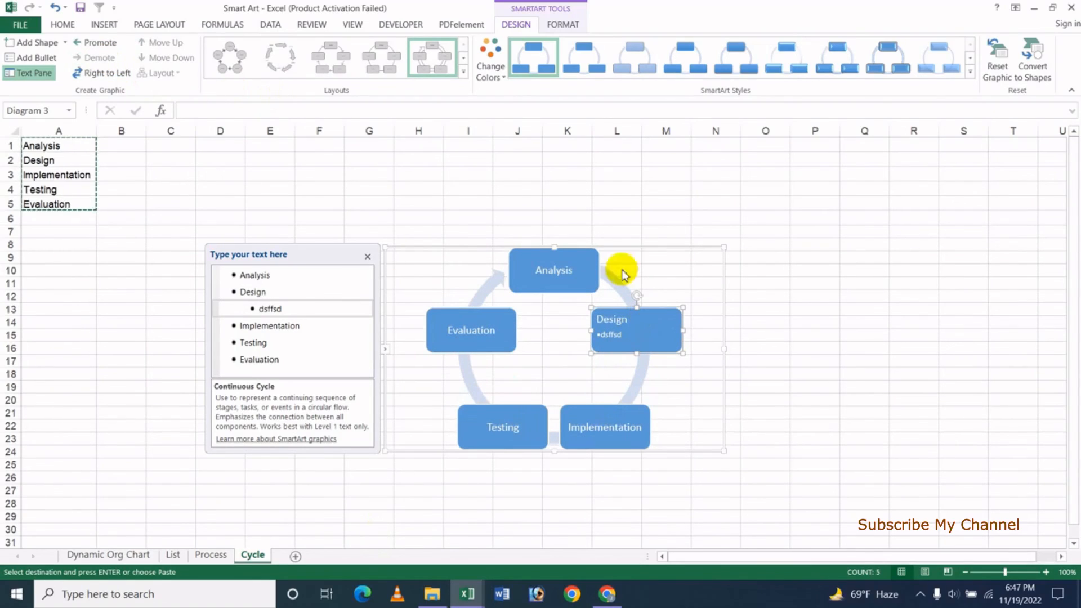
{"action": "left_click", "coordinate": [97, 42]}
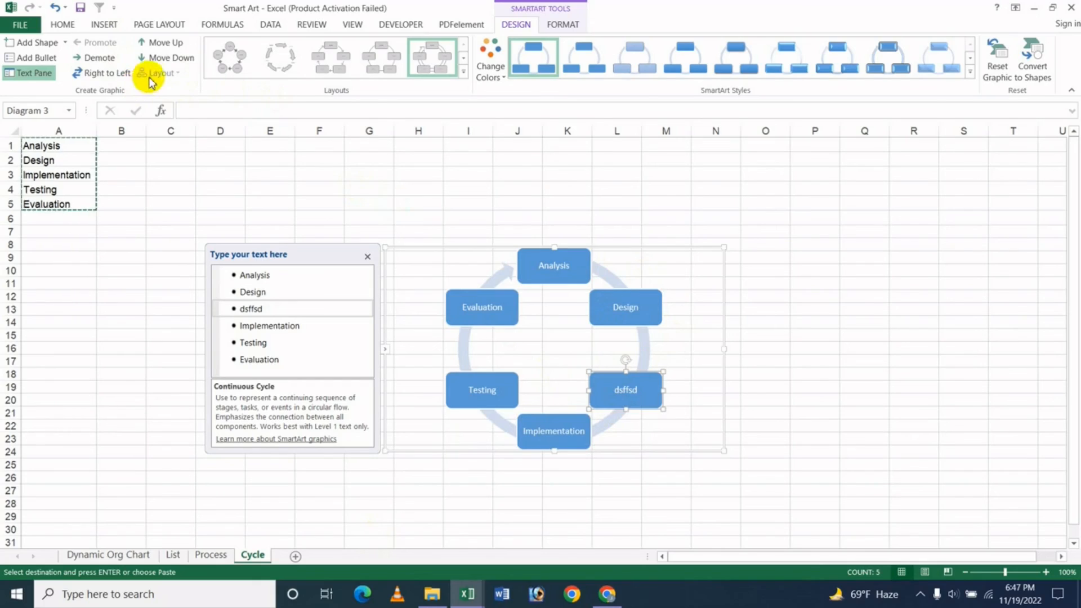
Move the dsffsd shape up two places so it comes before Analysis and Design in the cycle.
{"action": "left_click", "coordinate": [161, 42]}
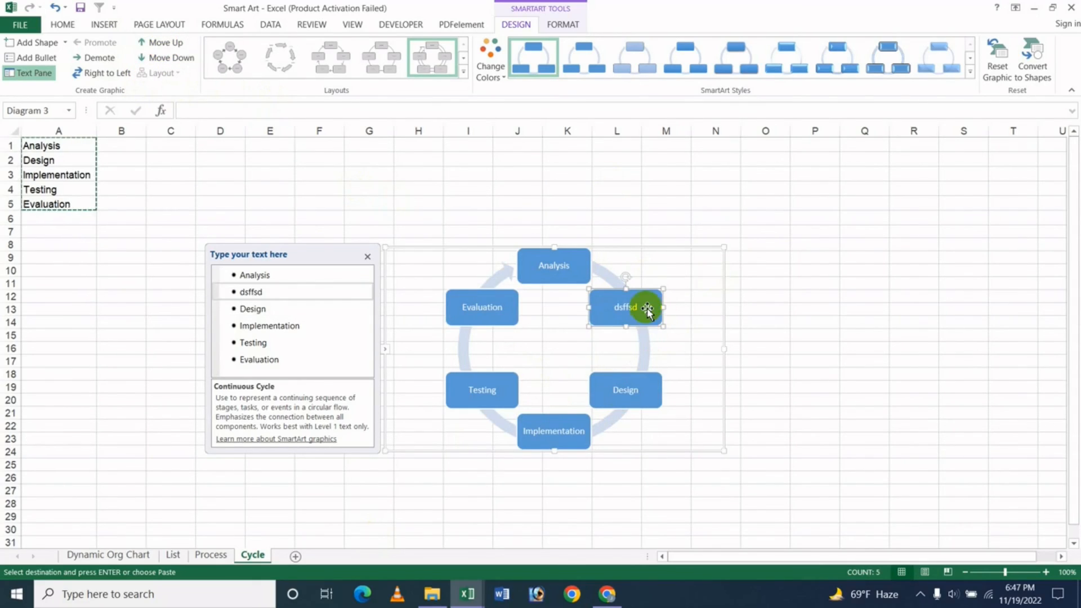
{"action": "left_click", "coordinate": [161, 43]}
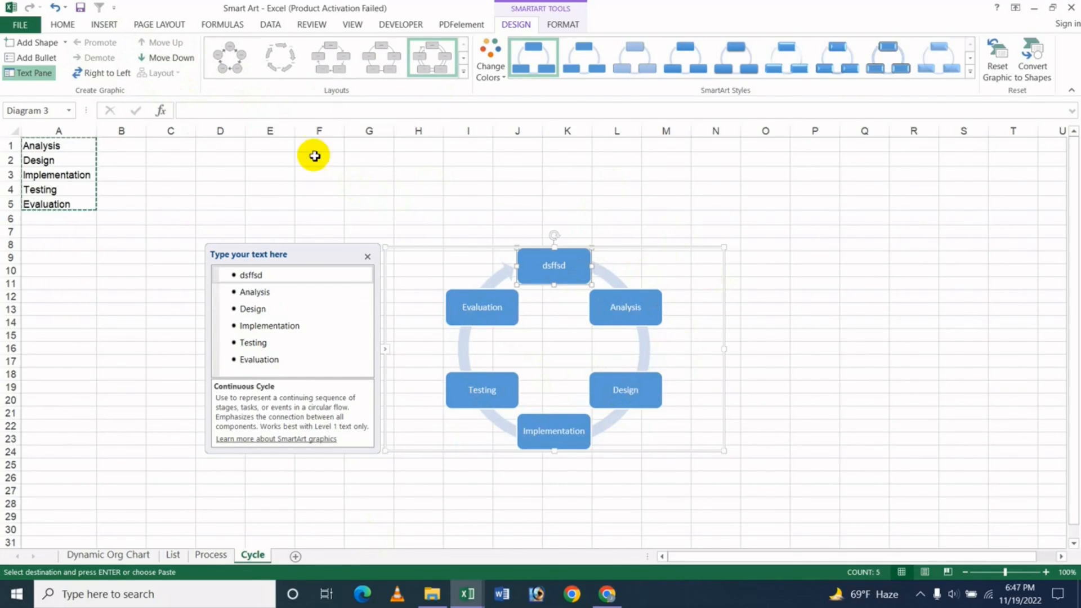
Change the cycle diagram's layout to Block Cycle and apply a multicolor scheme running from gold through green to blue.
{"action": "left_click", "coordinate": [464, 71]}
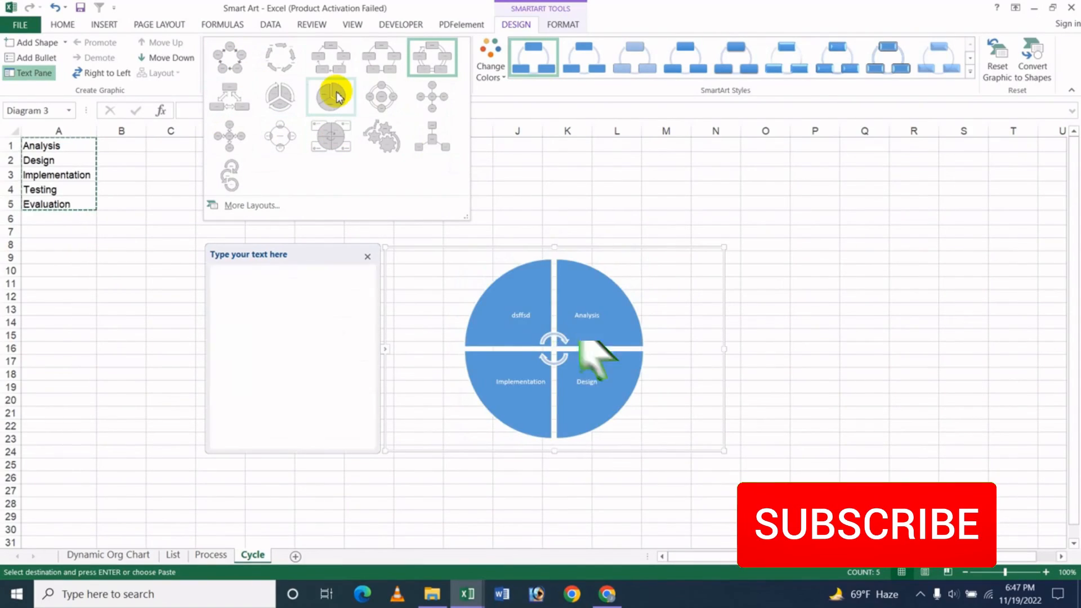
{"action": "left_click", "coordinate": [332, 58]}
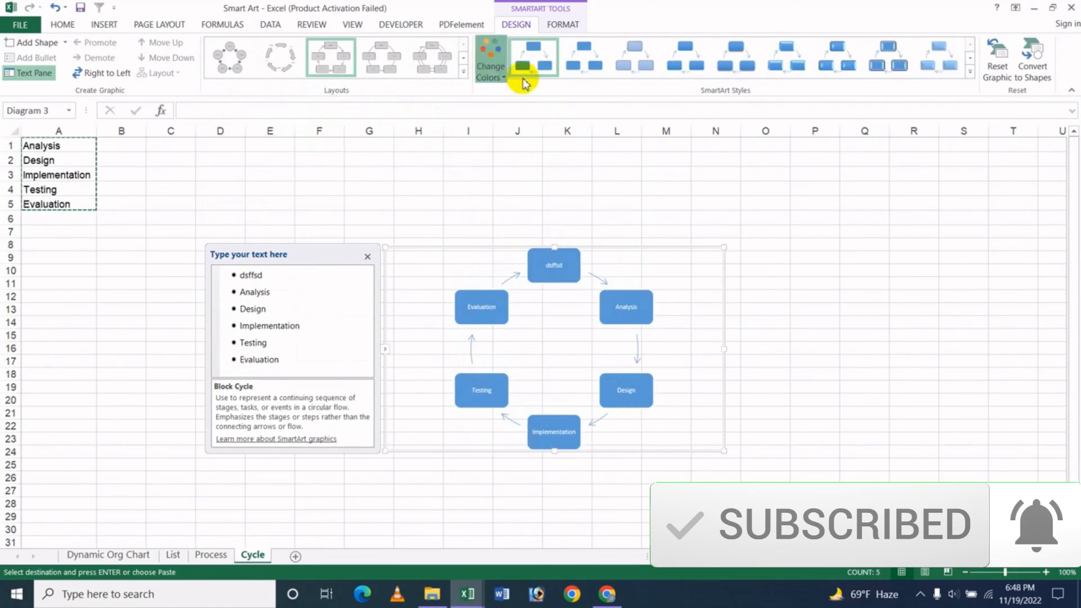
{"action": "left_click", "coordinate": [495, 72]}
{"action": "left_click", "coordinate": [657, 174]}
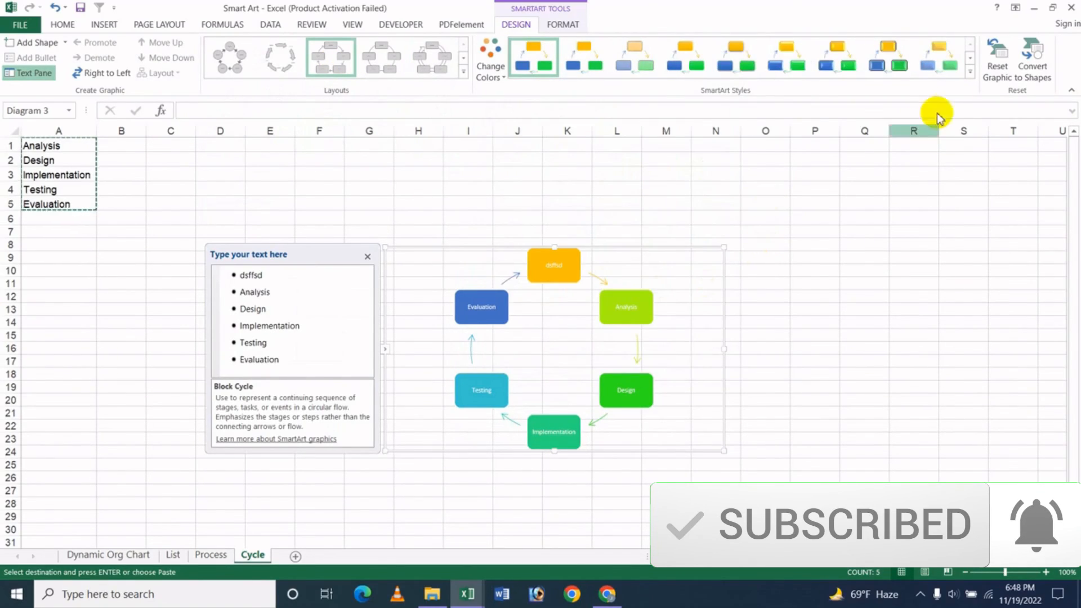
Apply the fourth 3-D SmartArt style to the block cycle and enlarge the diagram to reach about column P and row 7.
{"action": "left_click", "coordinate": [970, 72]}
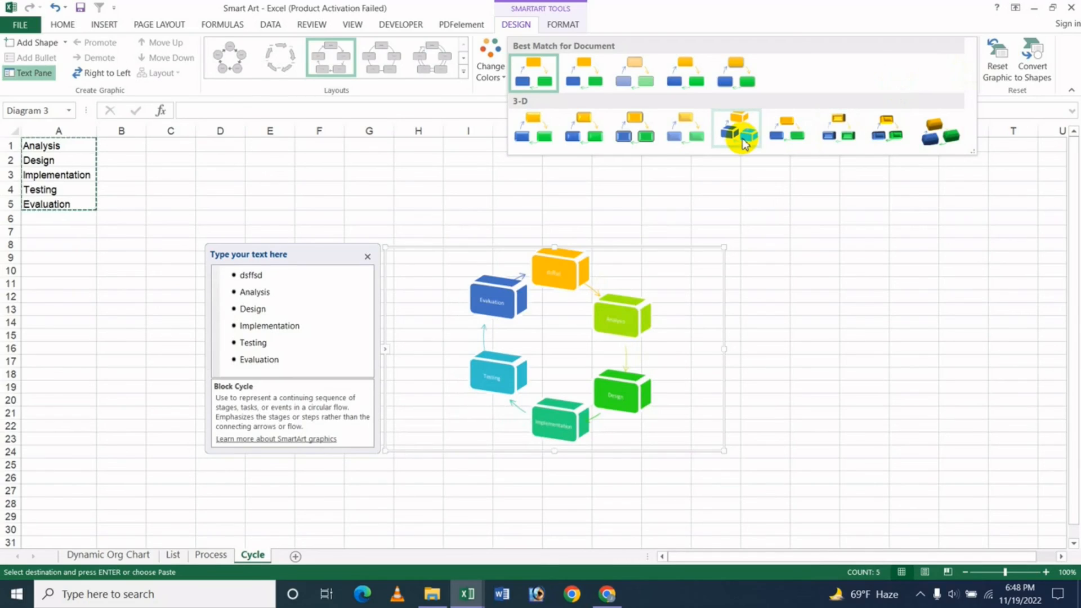
{"action": "left_click", "coordinate": [693, 135]}
{"action": "left_click_drag", "start_coordinate": [724, 246], "coordinate": [857, 172]}
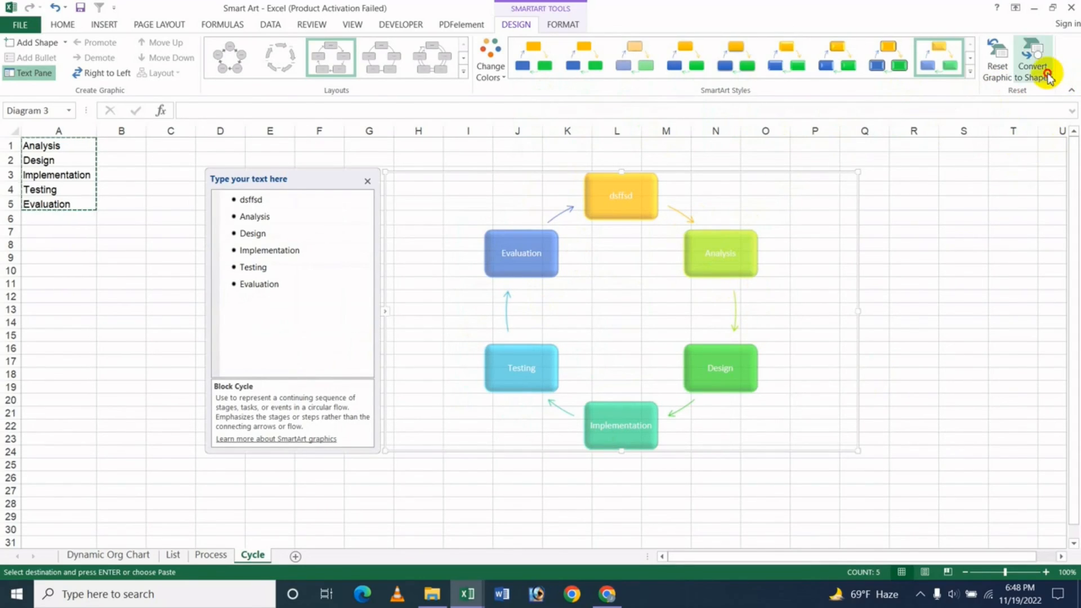
Try converting the cycle diagram to shapes and moving the resulting group, and undo both changes.
{"action": "left_click", "coordinate": [1033, 57]}
{"action": "left_click_drag", "start_coordinate": [676, 169], "coordinate": [504, 235]}
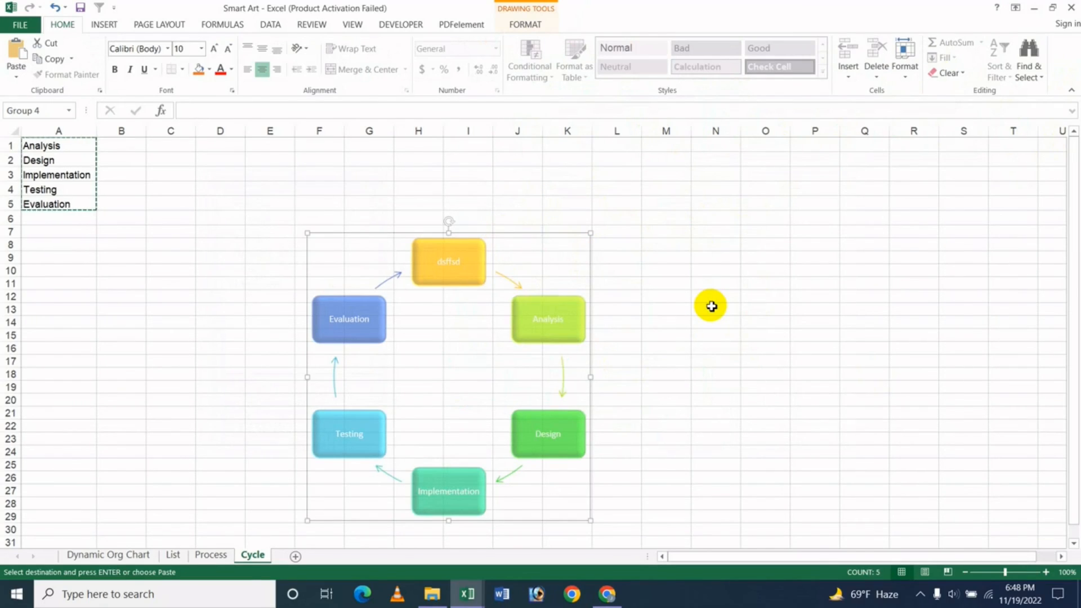
{"action": "key", "text": "ctrl+z"}
{"action": "key", "text": "ctrl+z"}
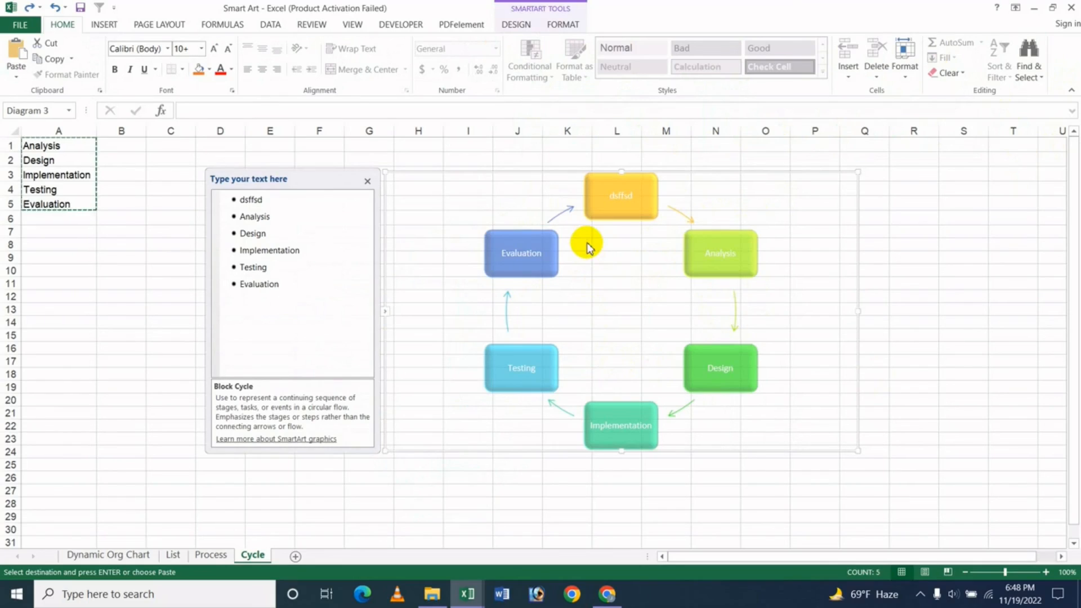
Select the dsffsd shape and look over the SmartArt design and format options available for it.
{"action": "left_click", "coordinate": [610, 197]}
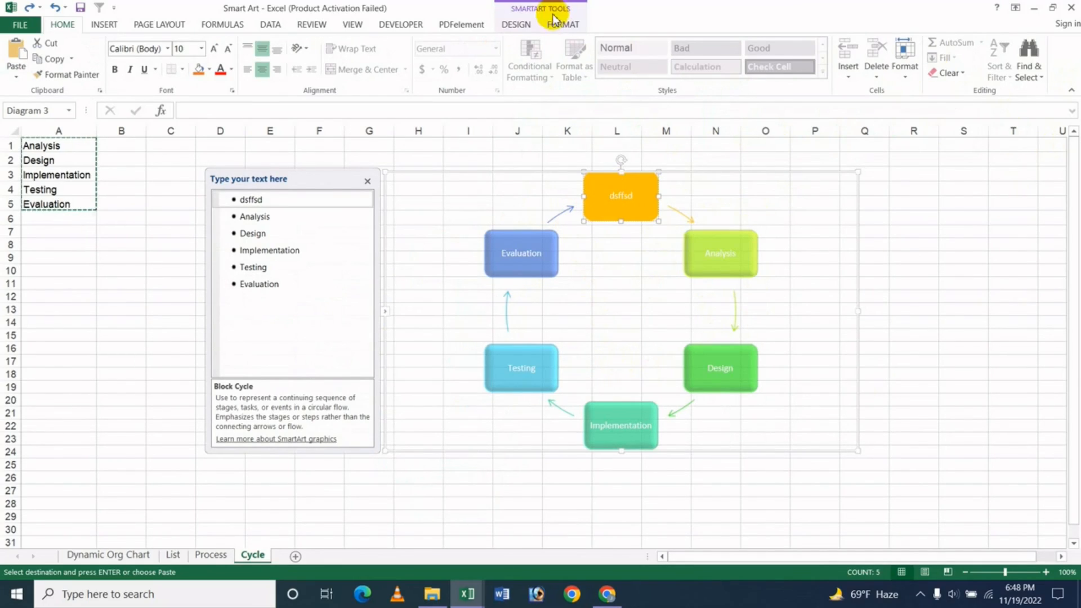
{"action": "left_click", "coordinate": [524, 26]}
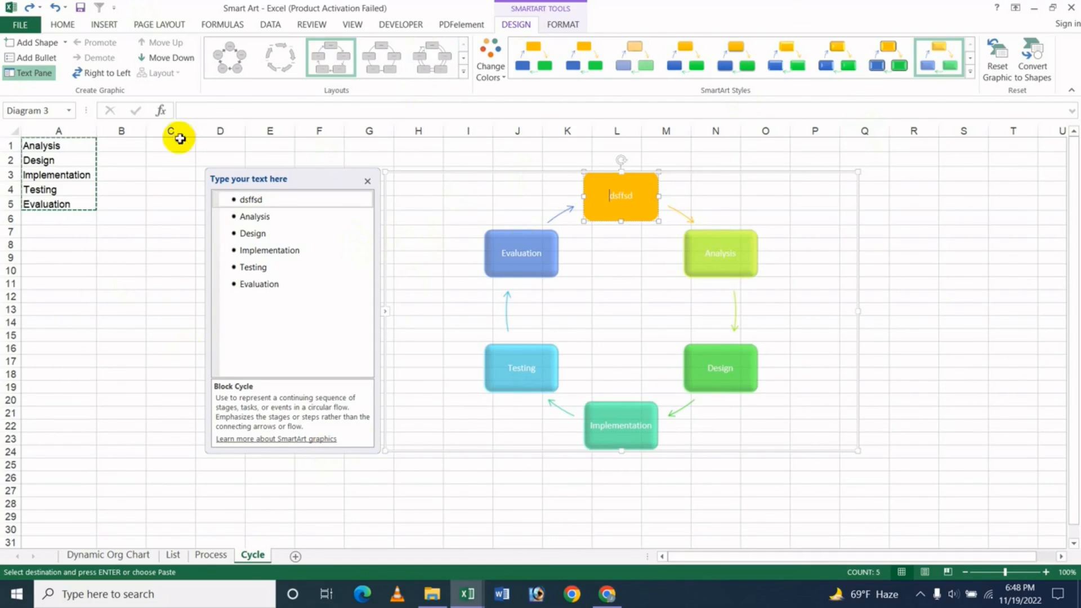
{"action": "left_click", "coordinate": [563, 24]}
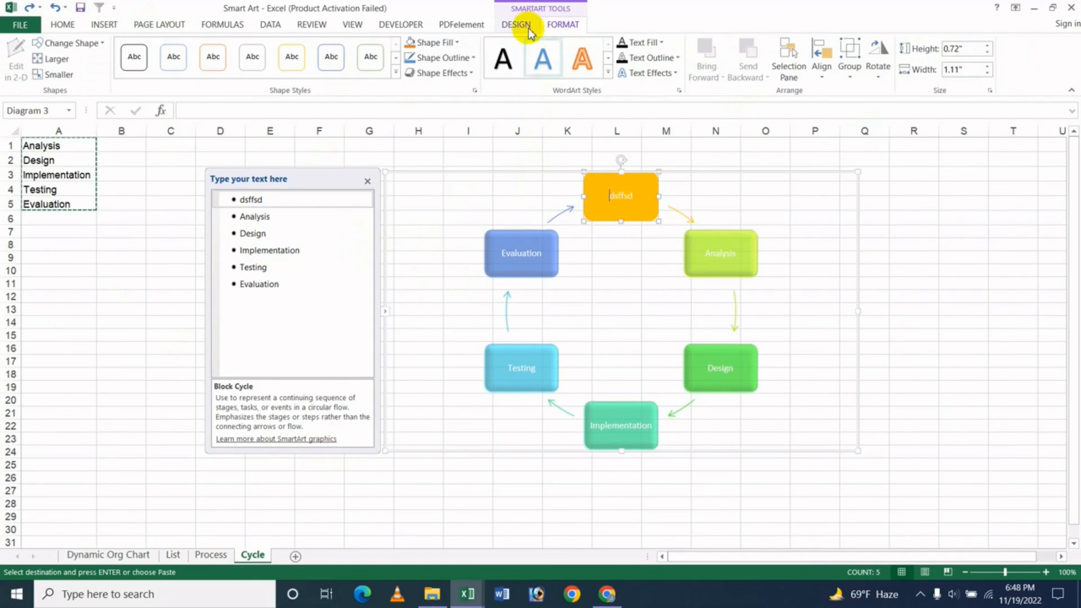
{"action": "left_click", "coordinate": [511, 28]}
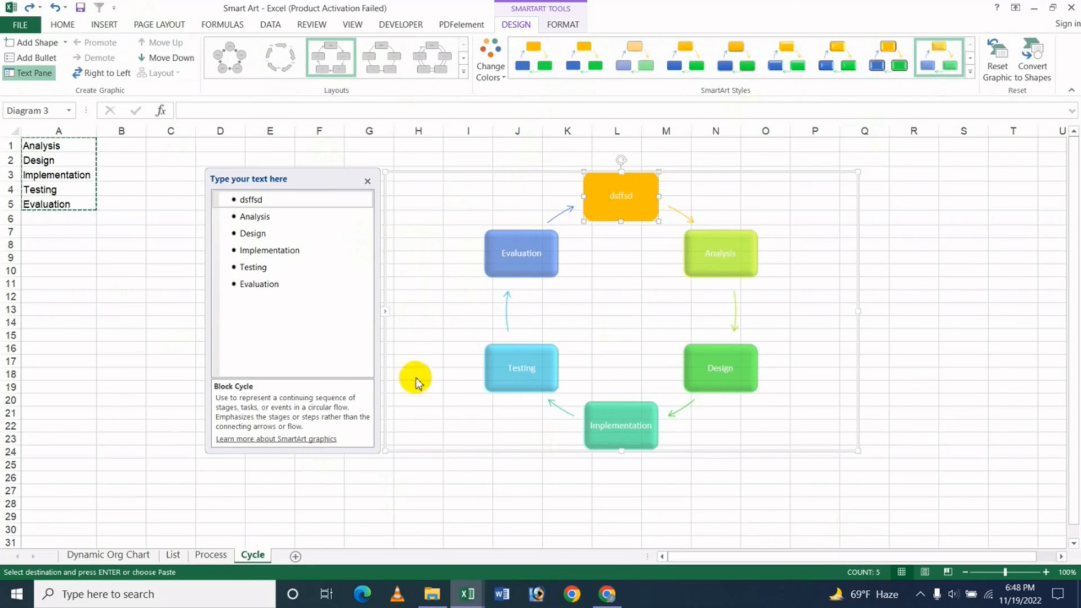
Revisit the diagrams on the Process and Cycle sheets and switch to the JK Update Technology YouTube channel in Chrome.
{"action": "left_click", "coordinate": [213, 556]}
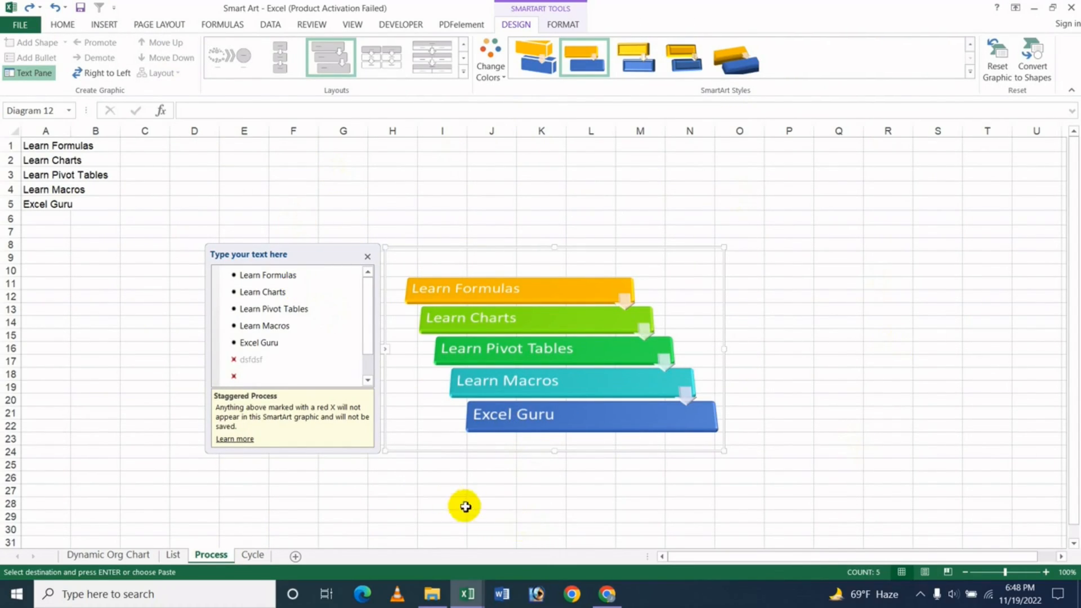
{"action": "left_click", "coordinate": [253, 556]}
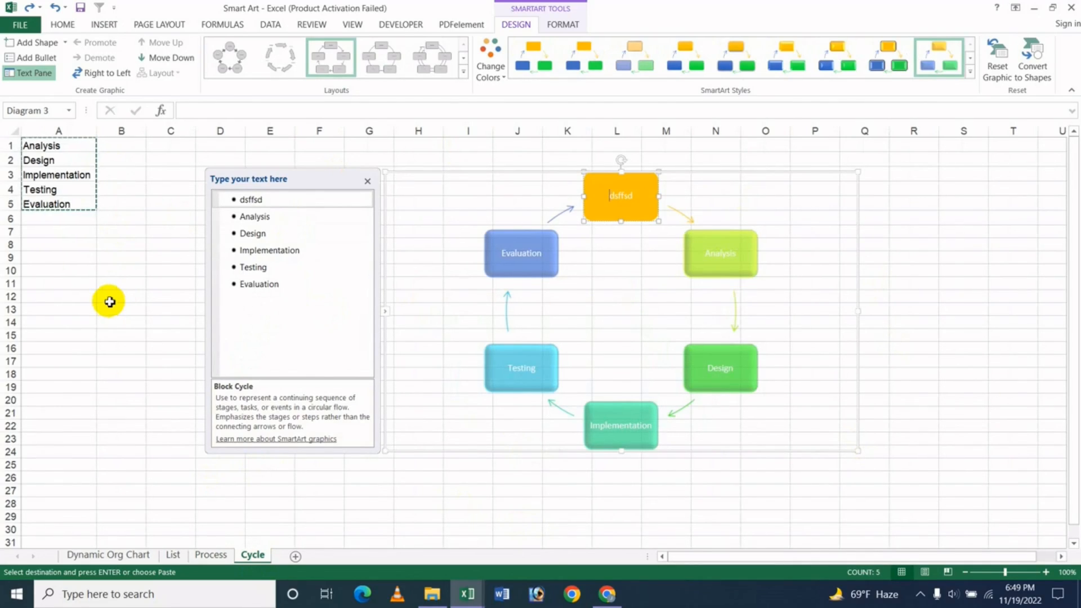
{"action": "left_click", "coordinate": [607, 594]}
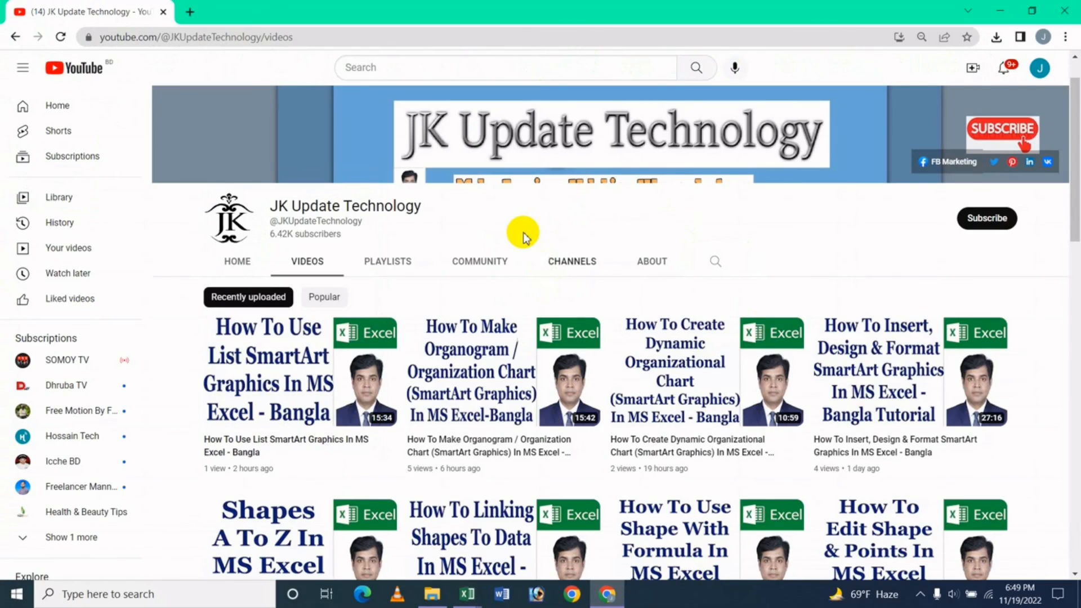